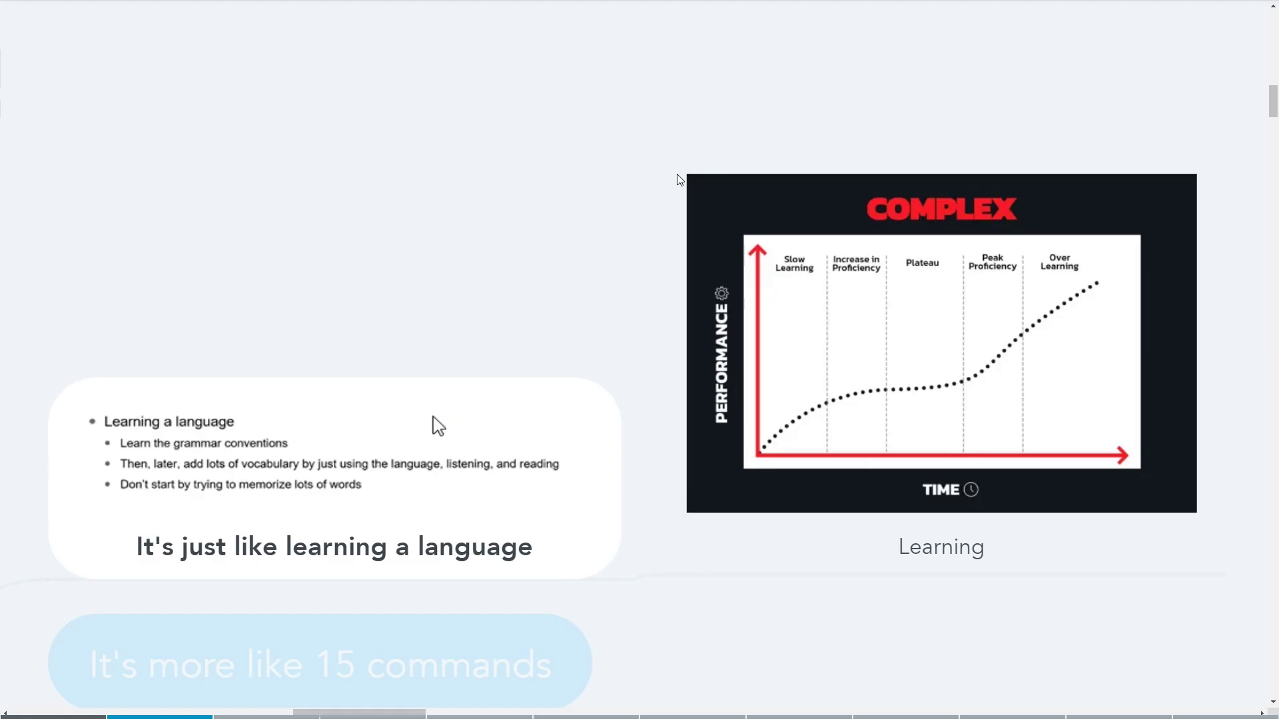
Advance the Mindomo slideshow to the '1488 commands exist in Fusion 360!' slide.
key(Right)
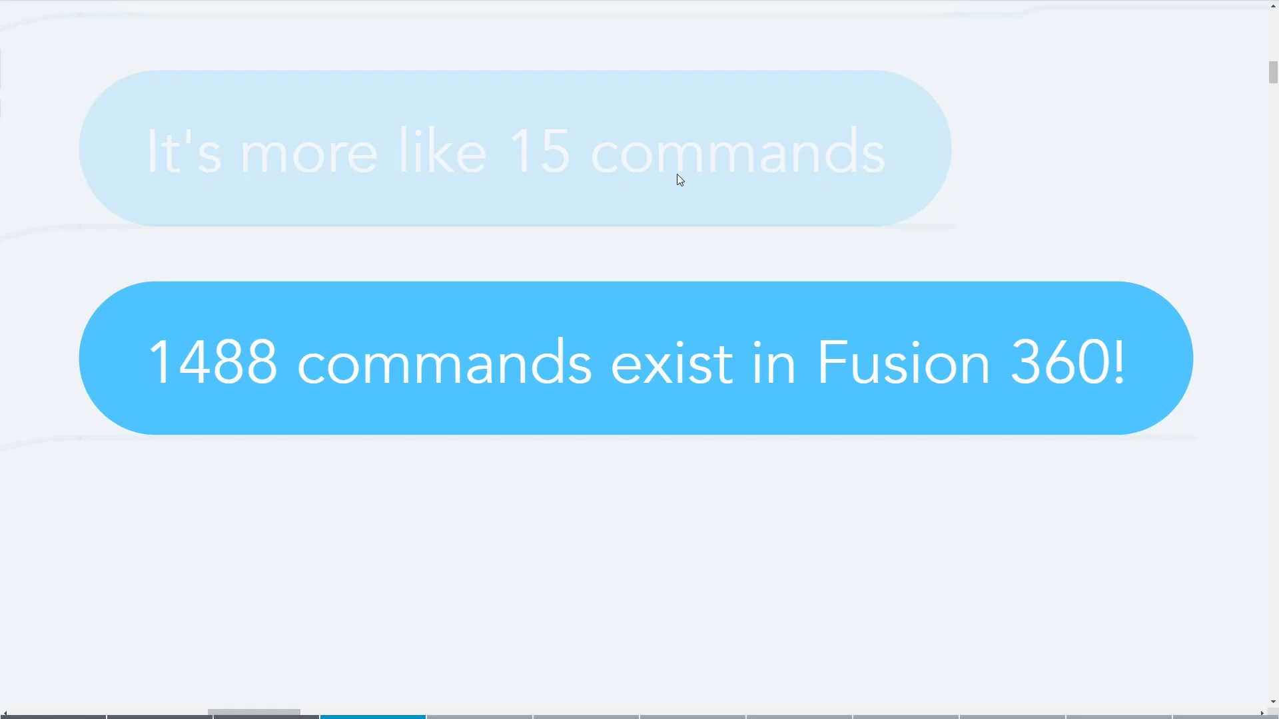
Step past the build-this-design slide to the First Part's Commands Used slide.
key(Right)
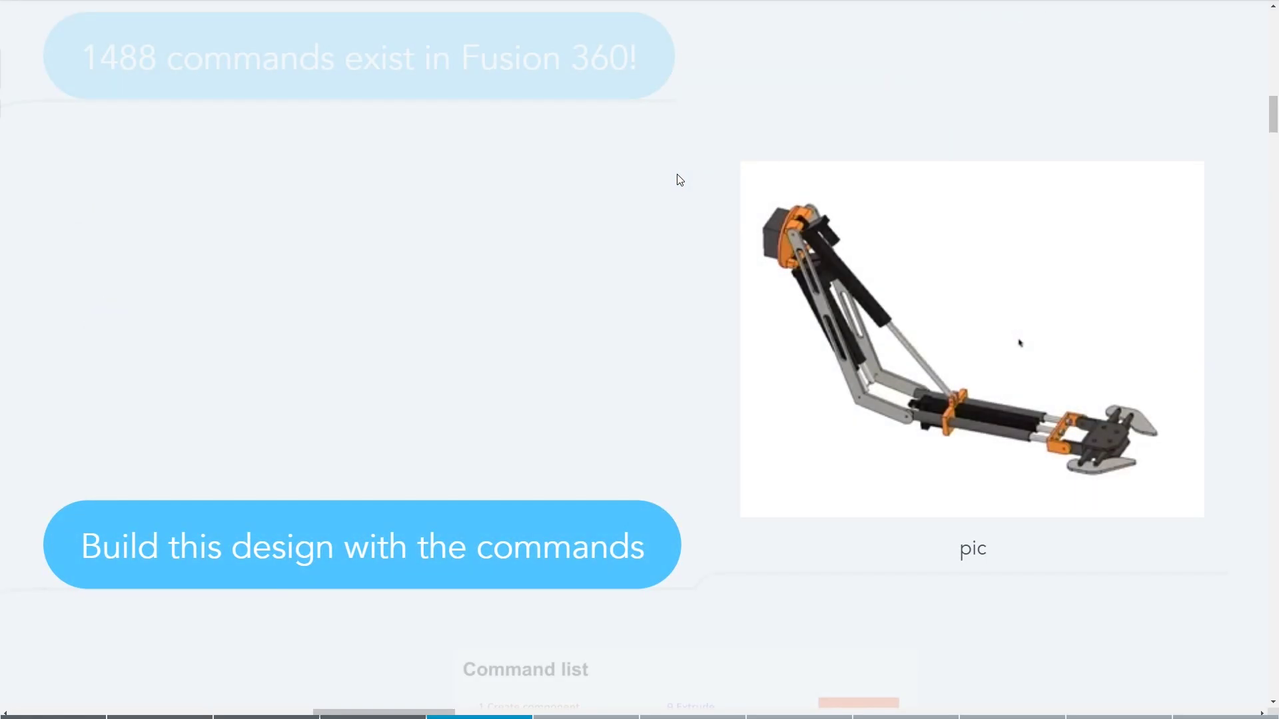
key(Right)
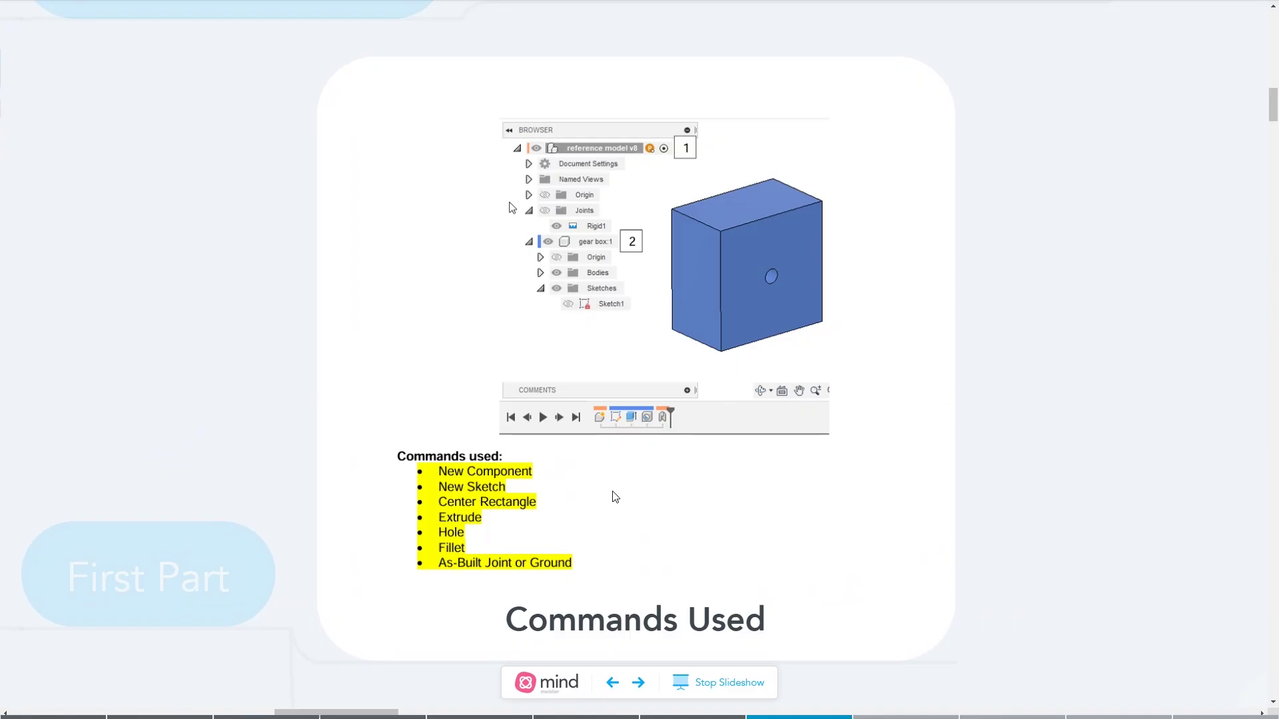
In Fusion, add a new component under the root and name it 'Gear Box'.
key(alt+Tab)
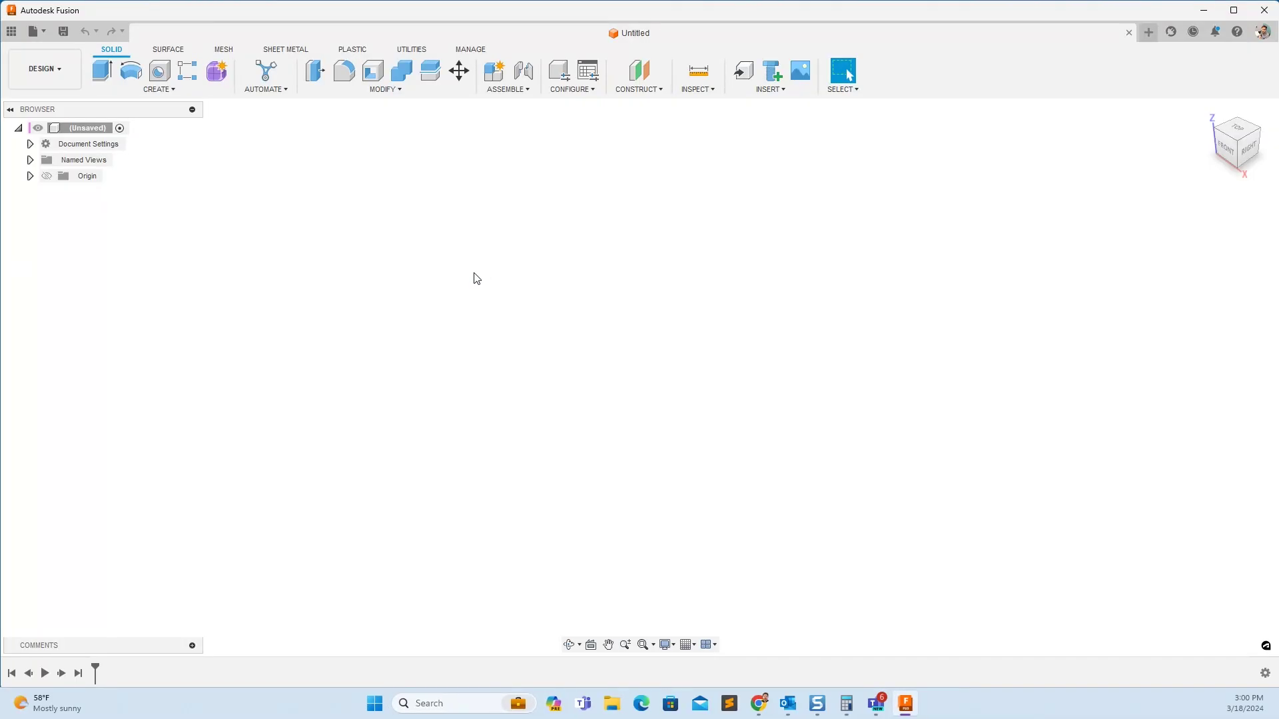
right_click(73, 131)
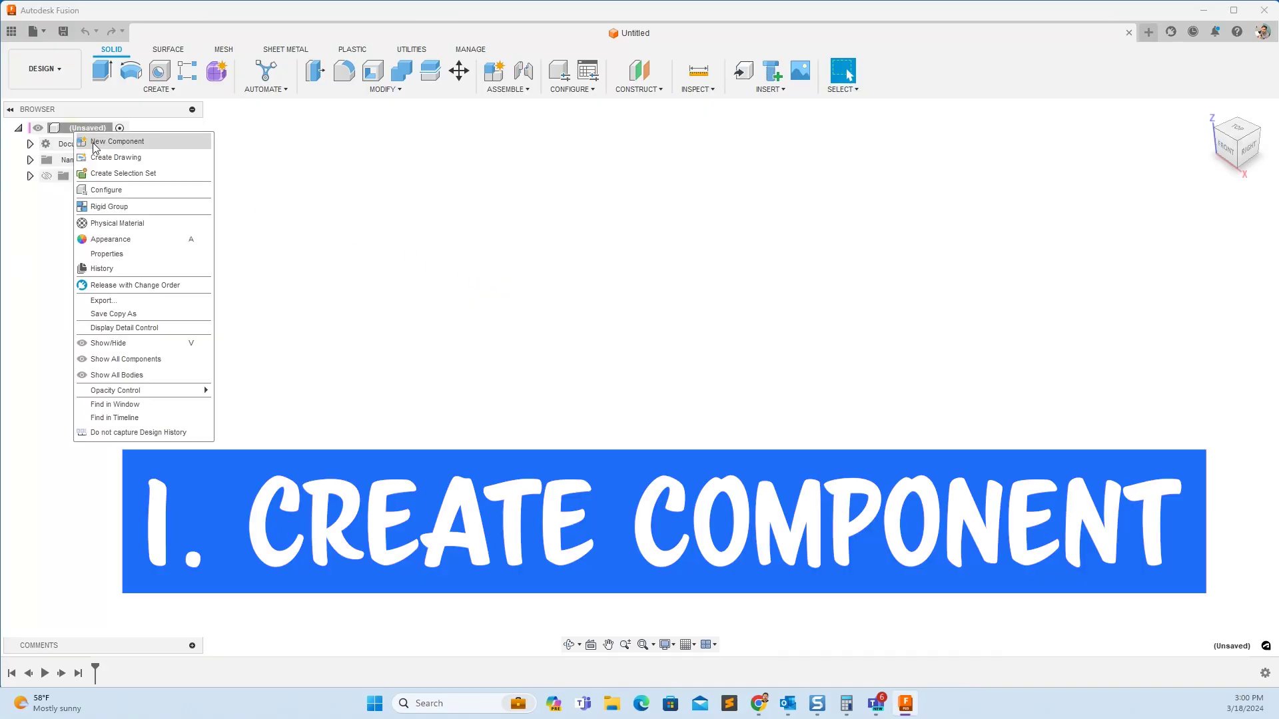
click(93, 143)
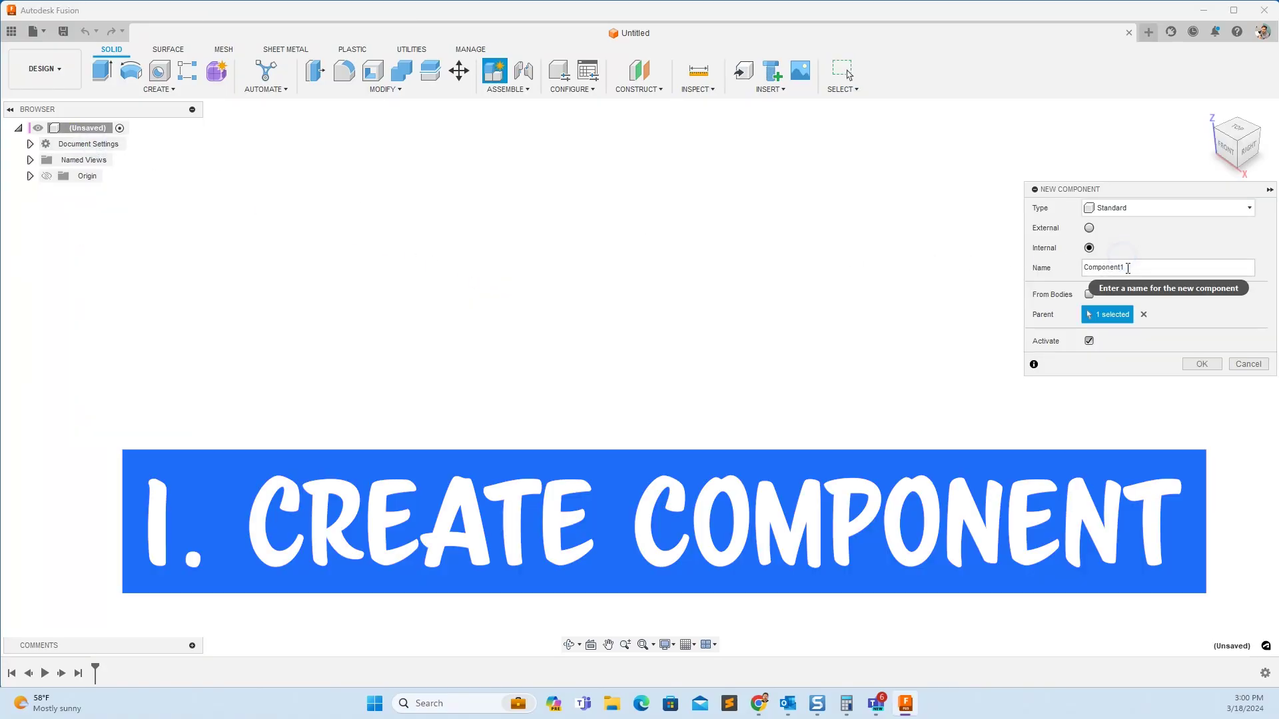
double_click(1126, 267)
text(Gear Box)
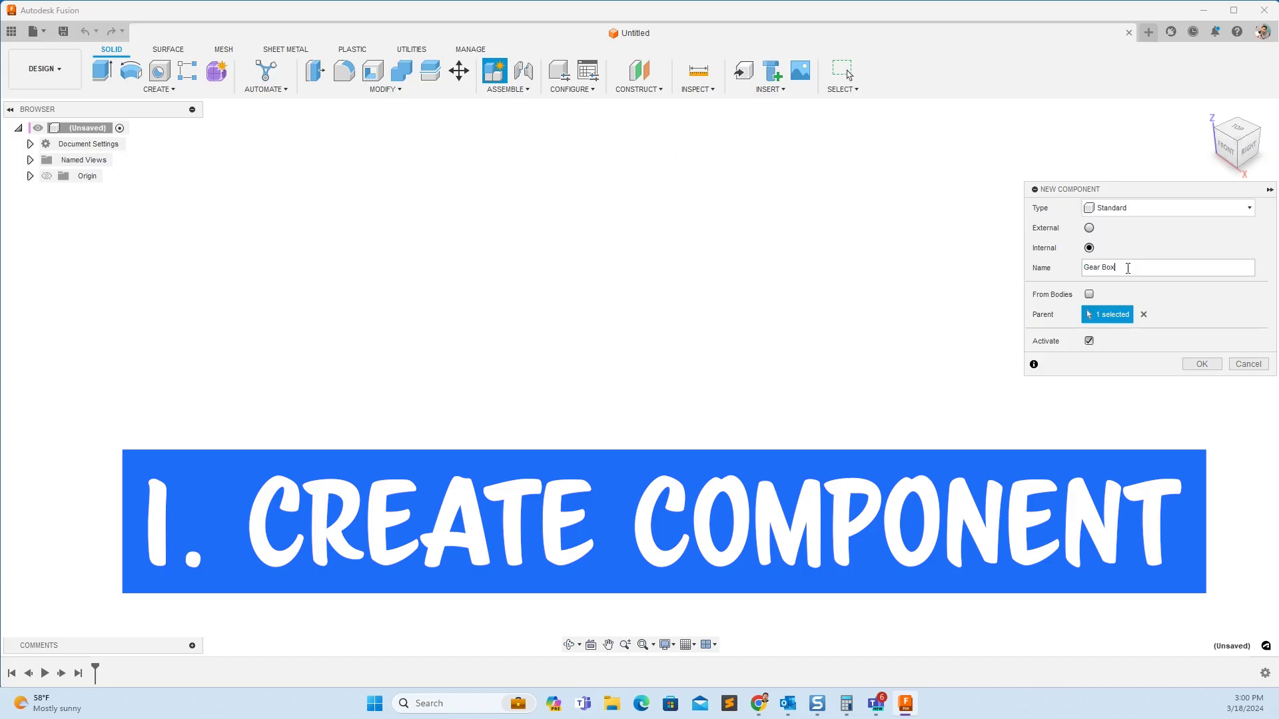
key(Return)
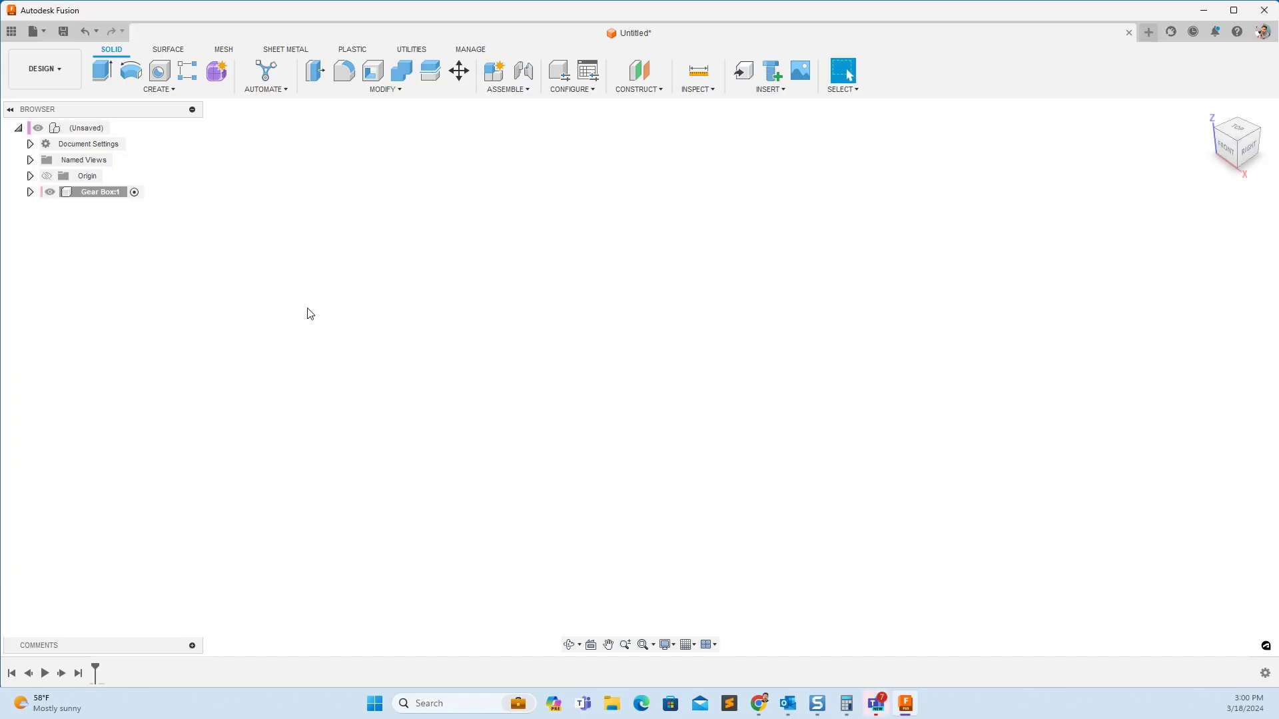
Start a new sketch on the front plane.
text(sw)
click(243, 295)
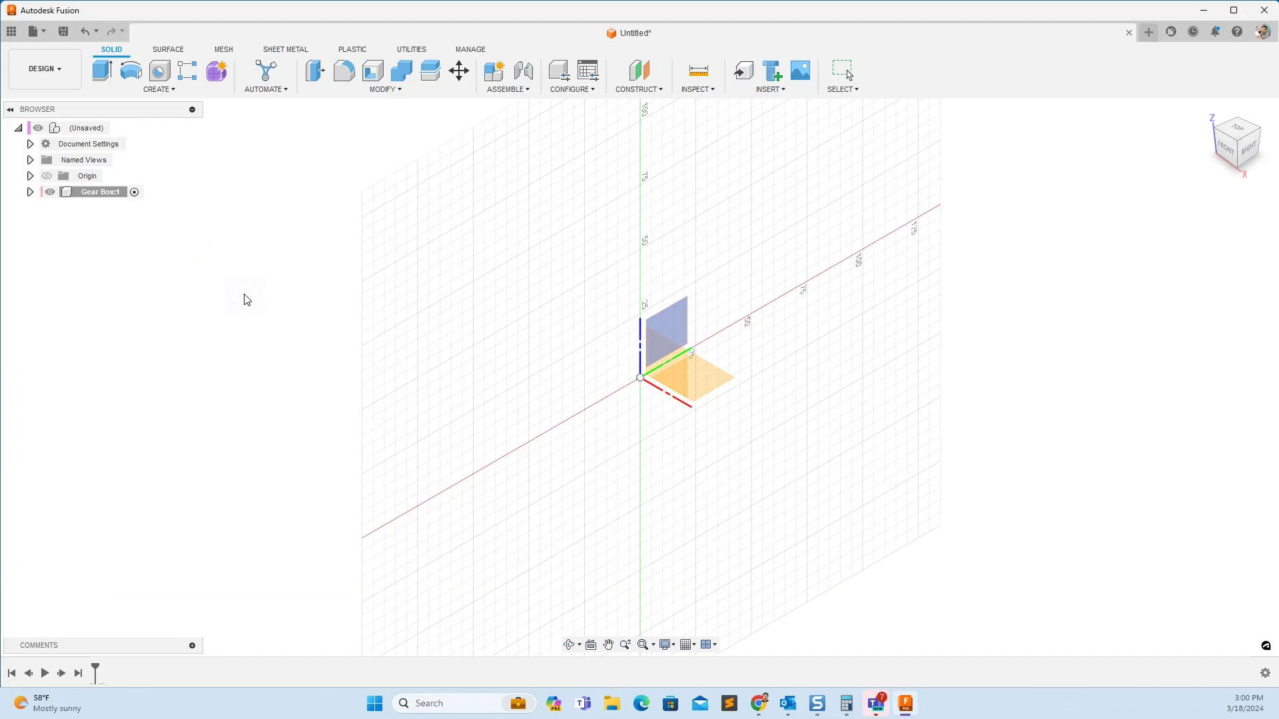
scroll(679, 365, up, 5)
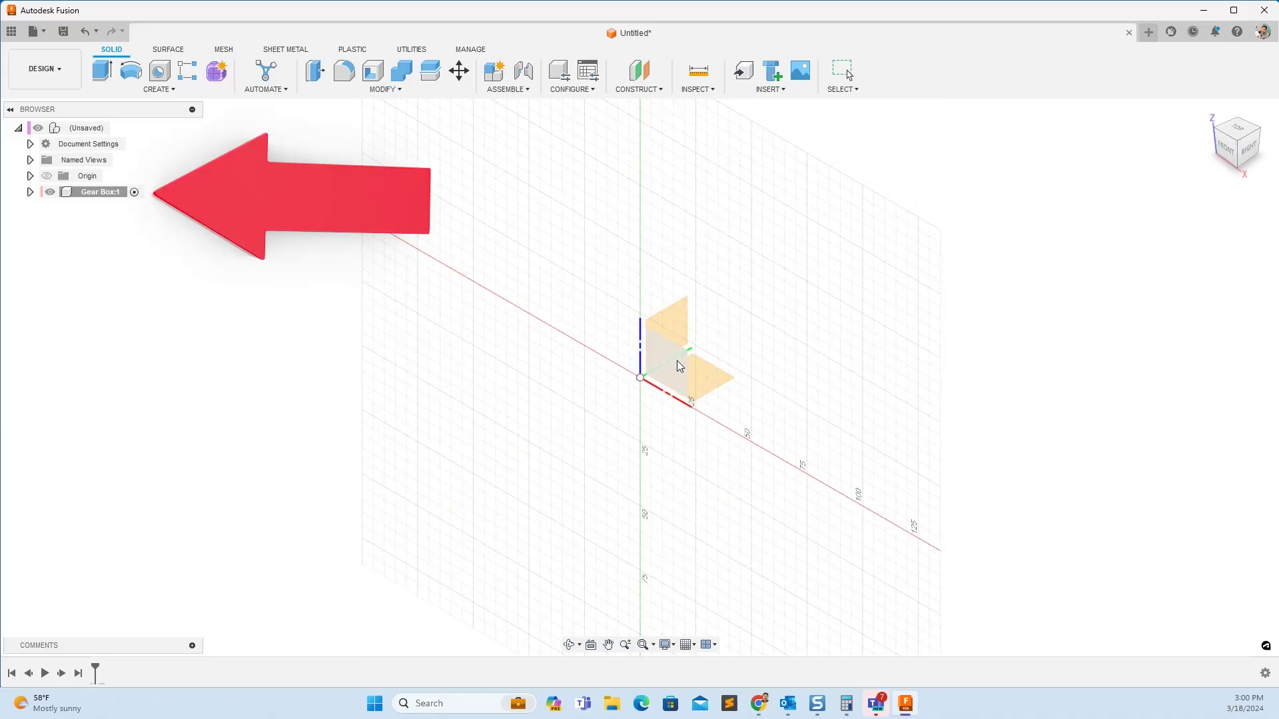
click(679, 365)
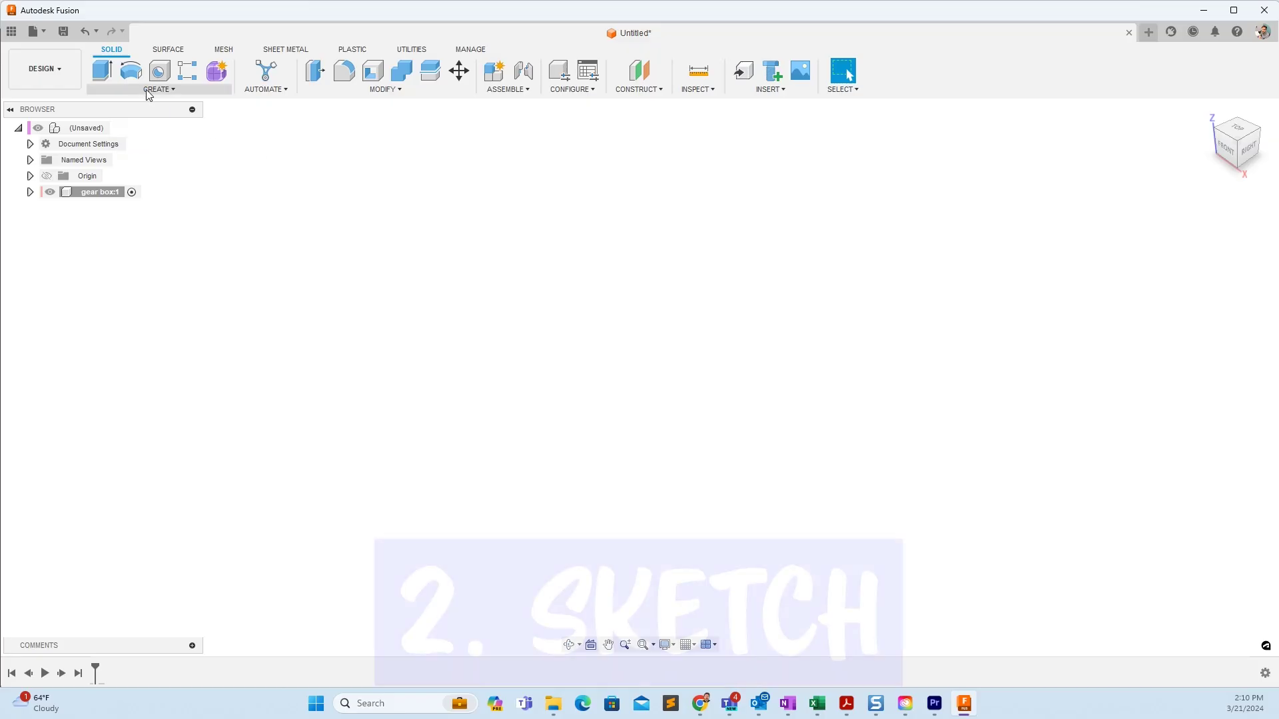
click(158, 89)
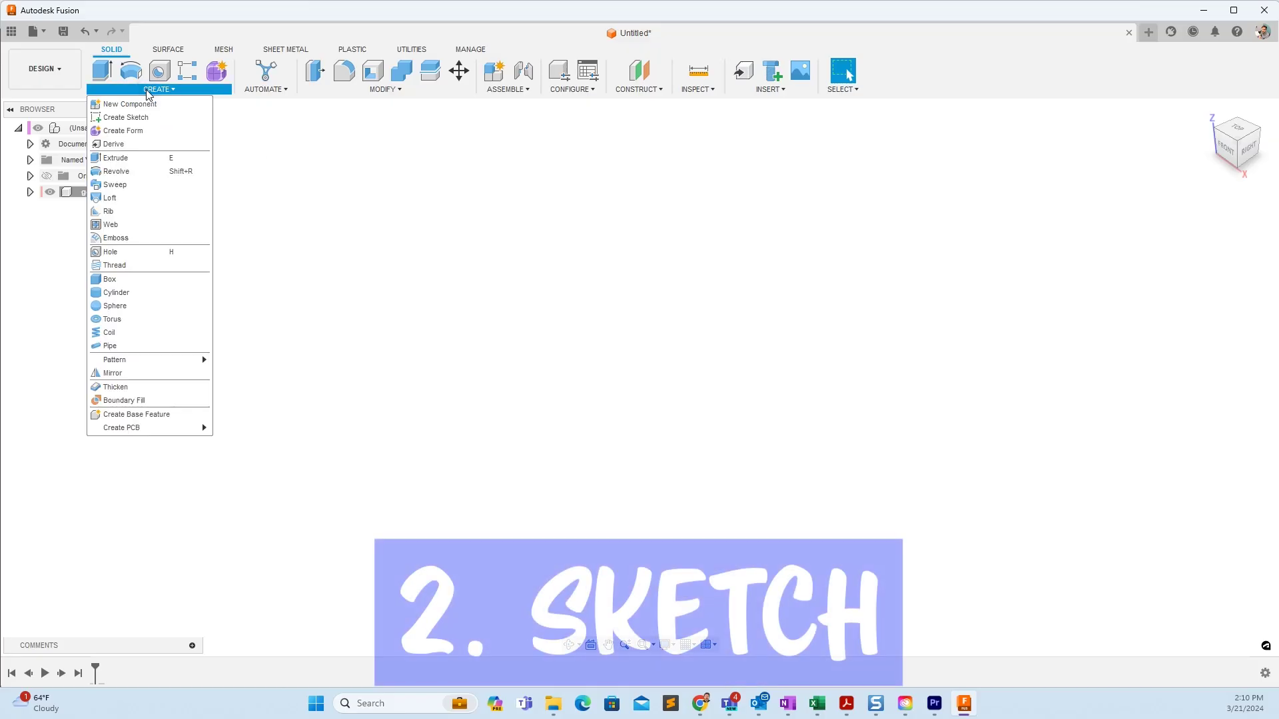
click(666, 340)
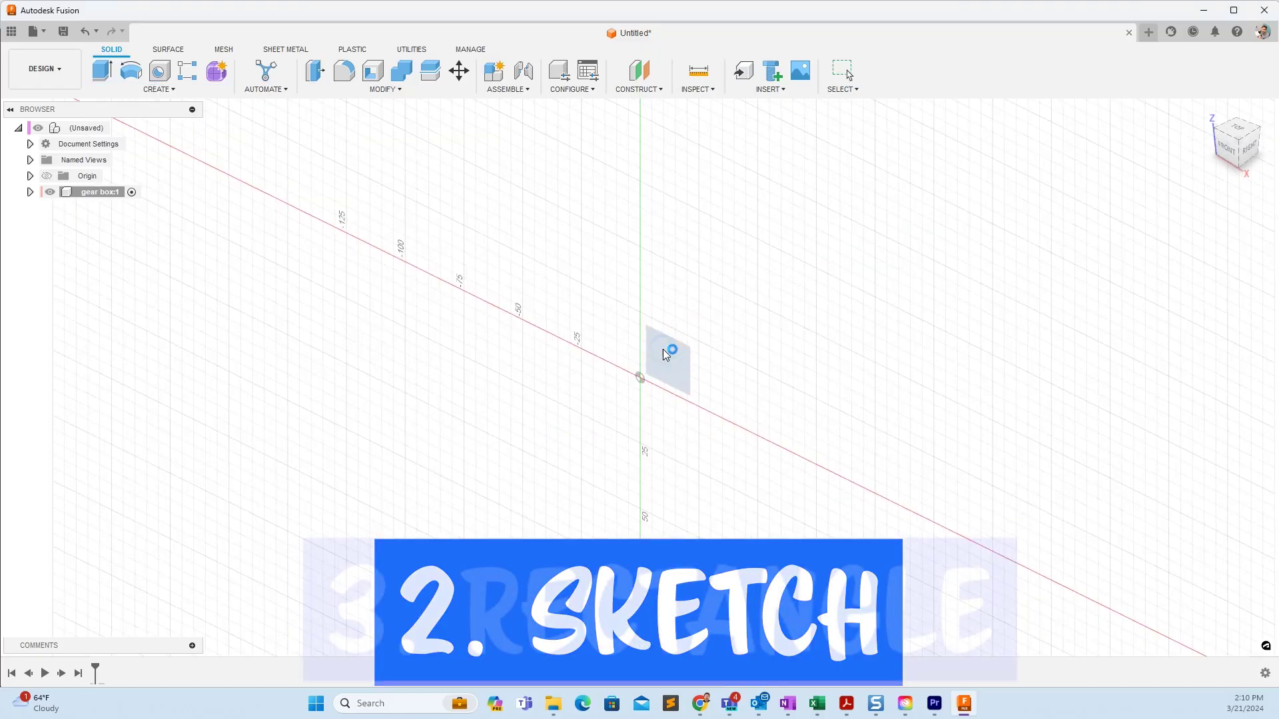
Draw a center rectangle at the origin with a 250 width.
click(172, 88)
mouse_move(152, 121)
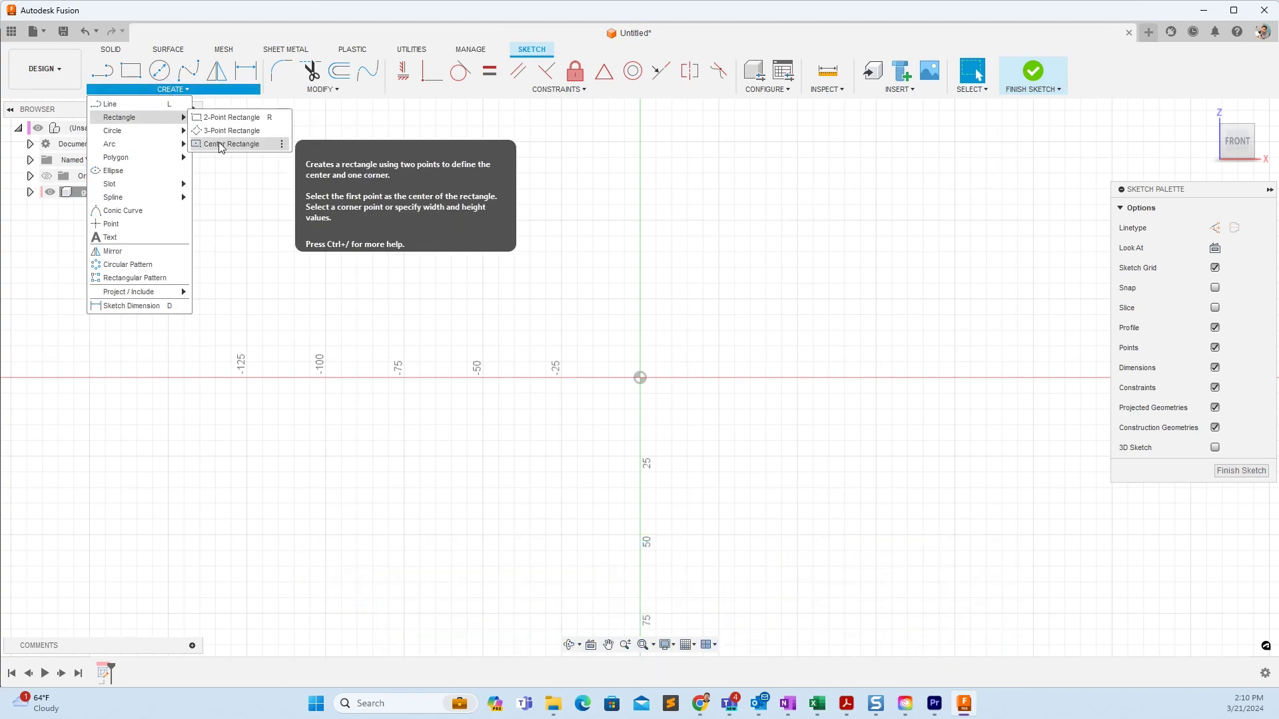
click(223, 147)
click(641, 379)
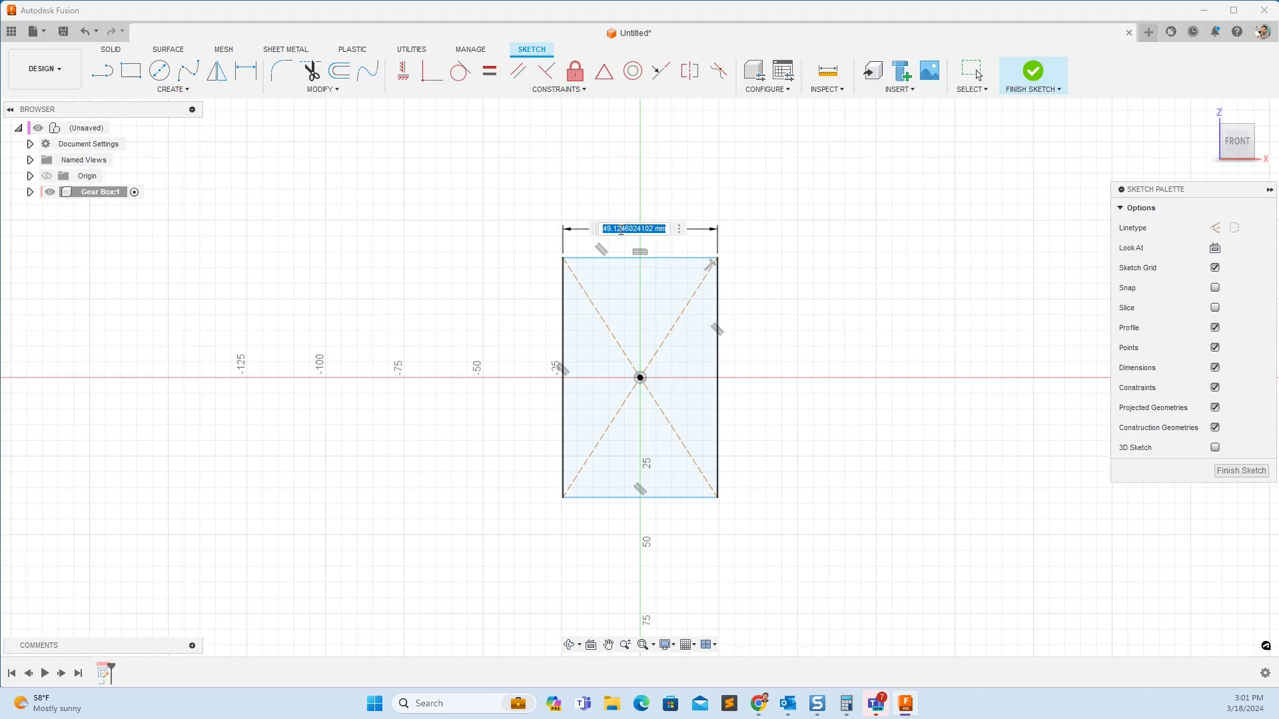
text(250)
key(Return)
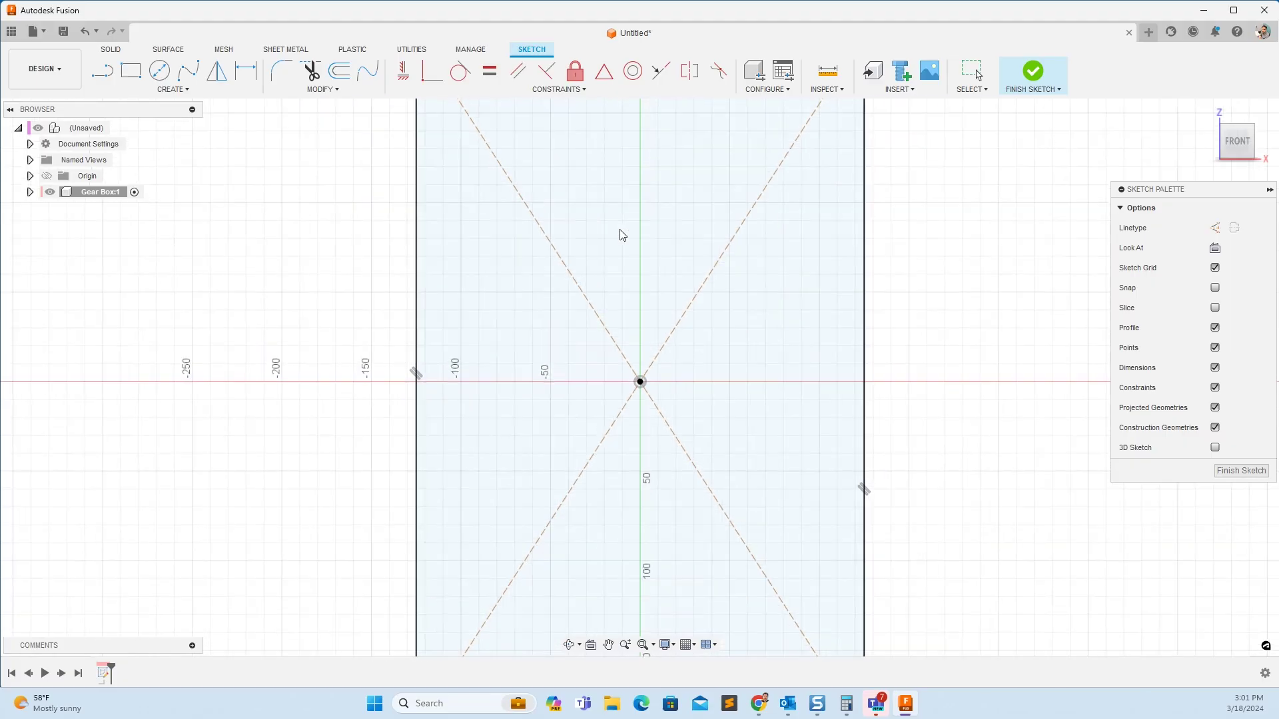
Dimension the rectangle's height to 250.
key(d)
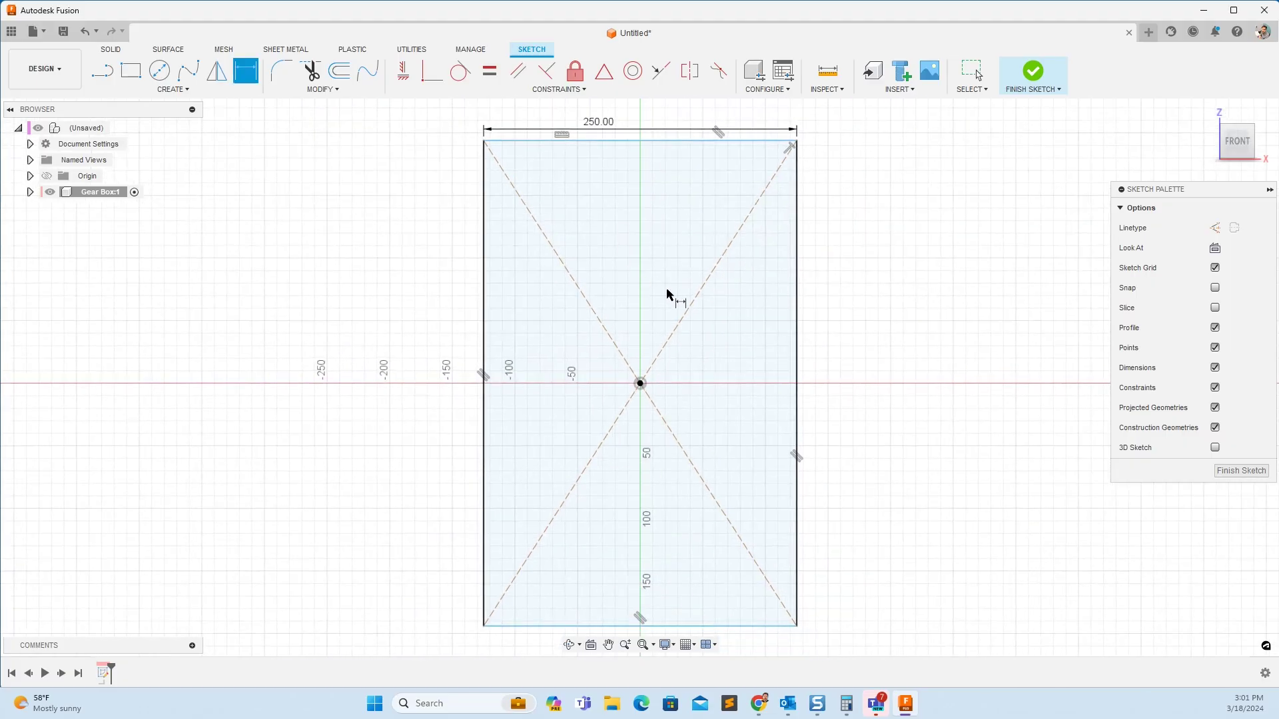
click(798, 339)
click(858, 341)
text(250)
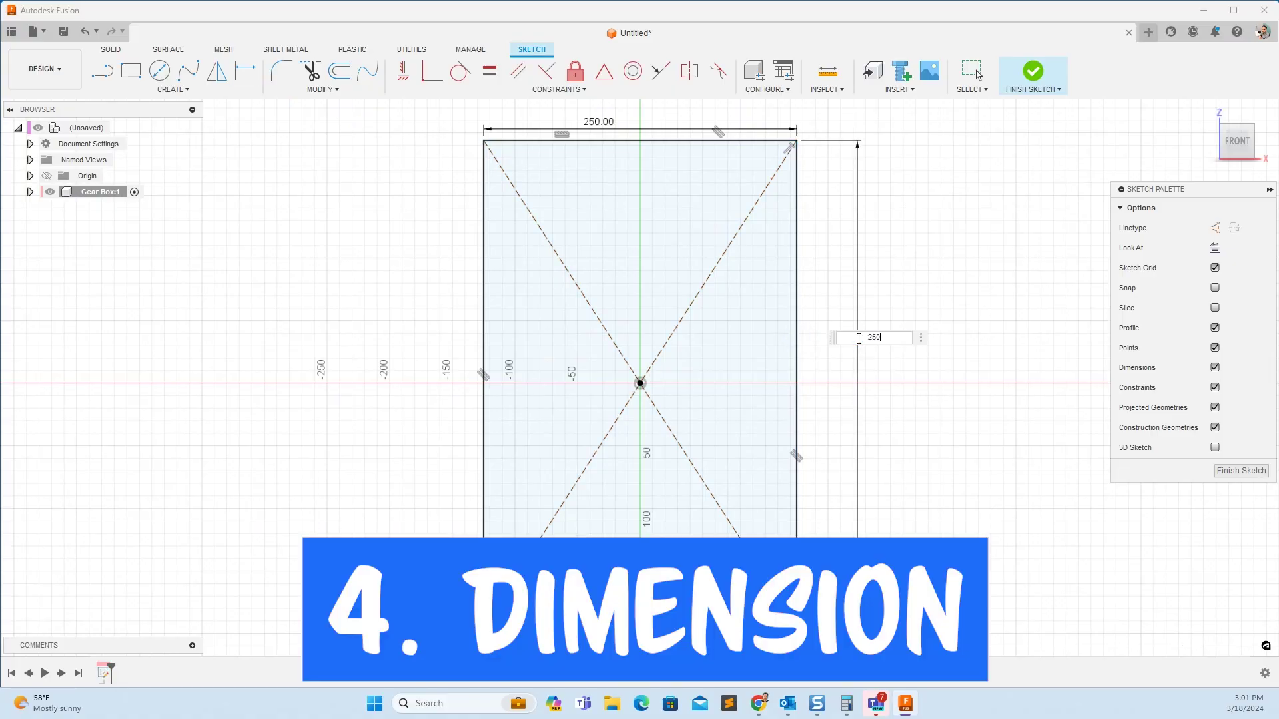
key(Return)
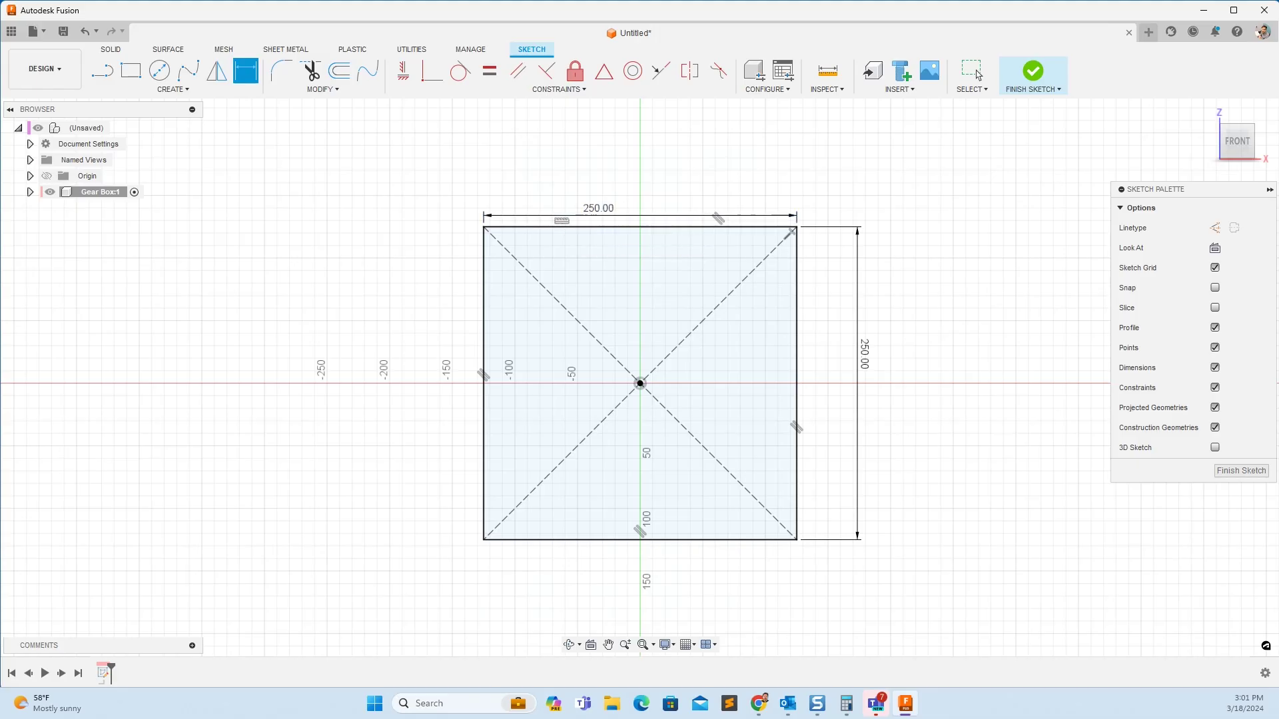
Extrude the 250 mm square 150 mm into a new solid box body.
click(977, 74)
shift+middle_drag(562, 322, 977, 75)
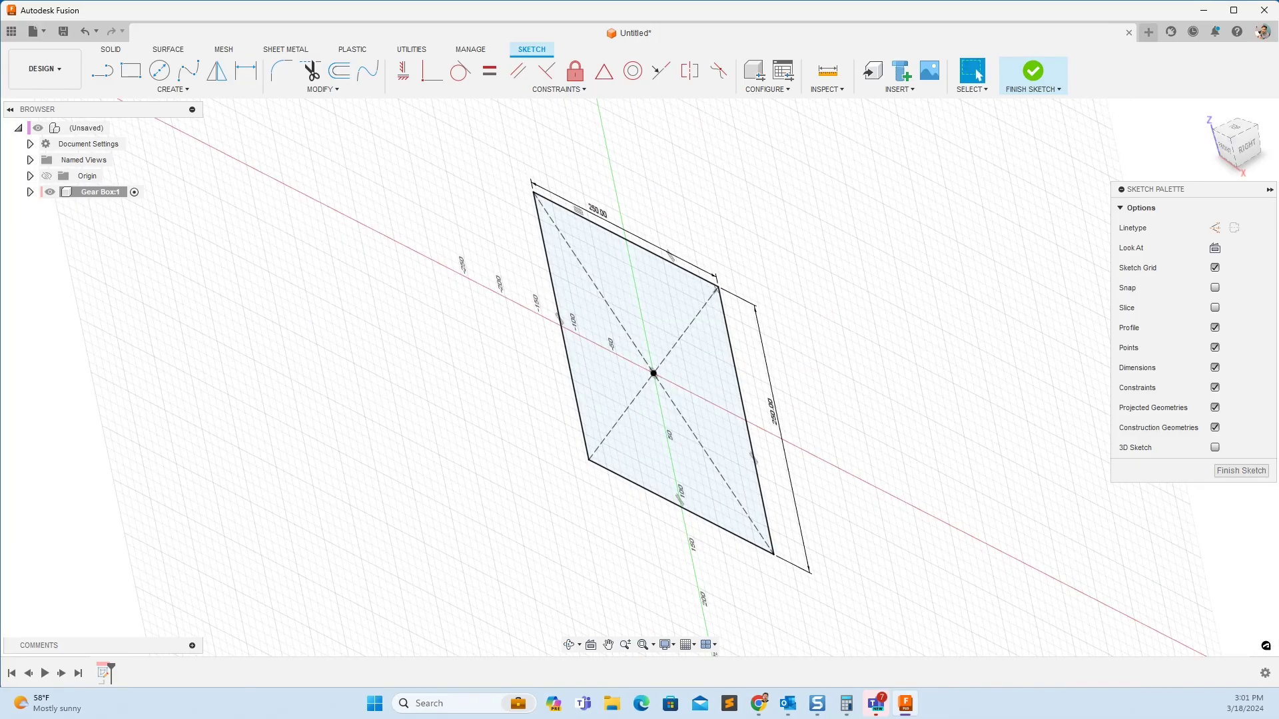
key(e)
drag(661, 366, 792, 306)
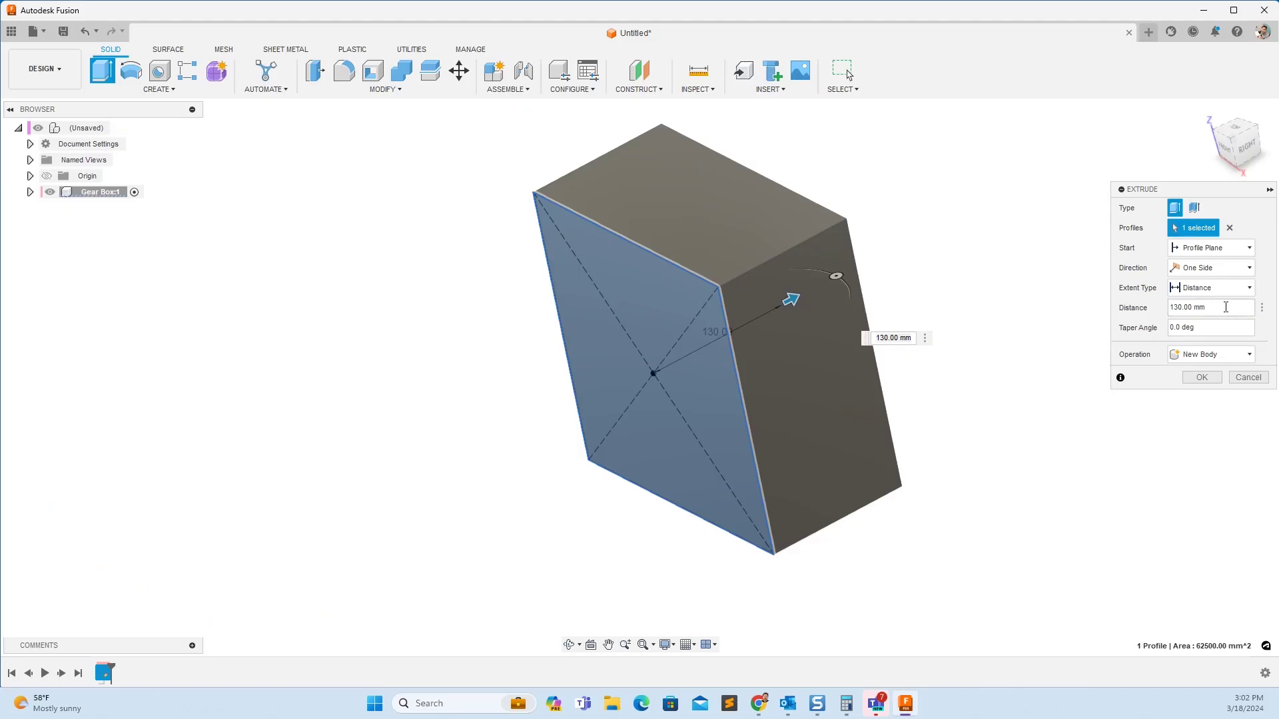
click(1225, 307)
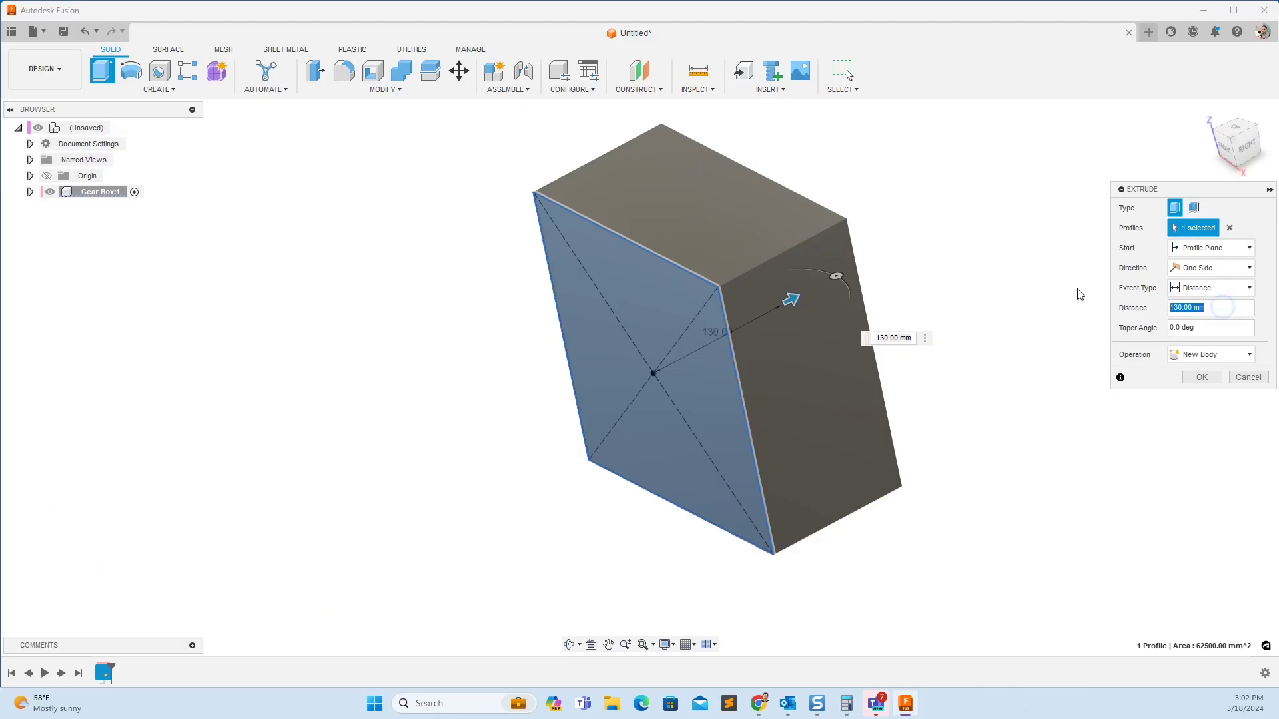
text(150)
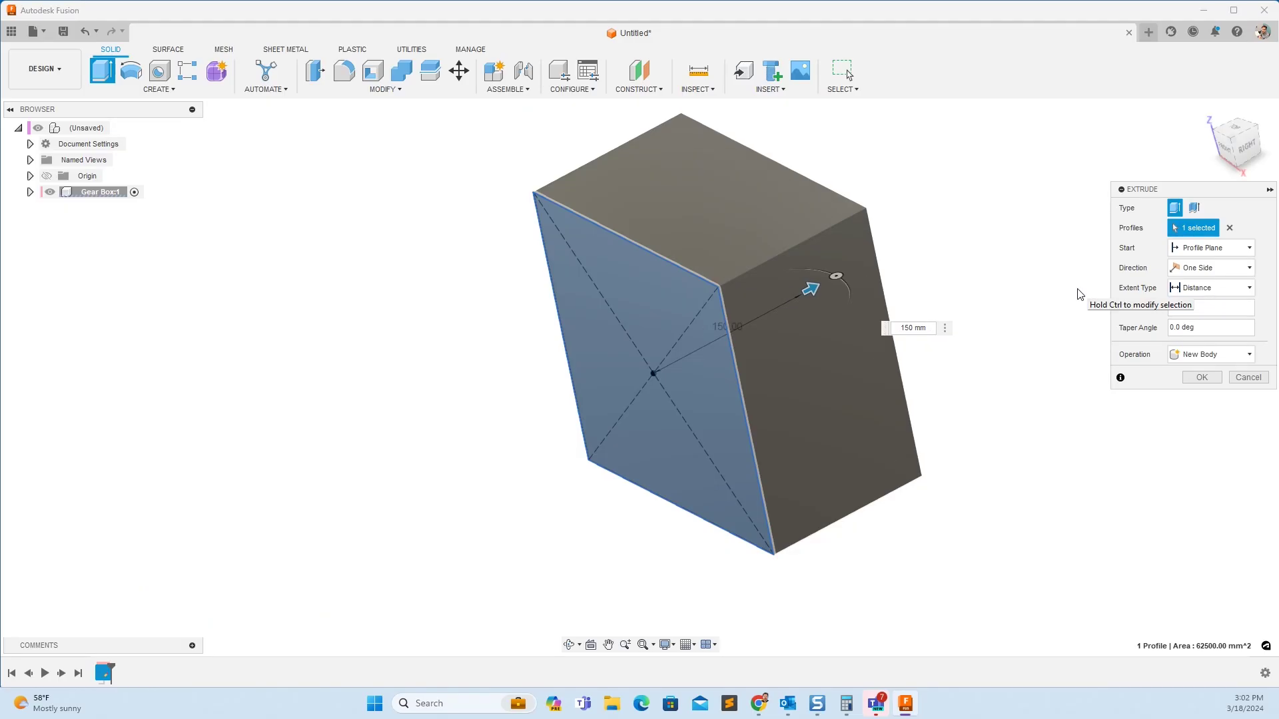
key(Return)
click(185, 92)
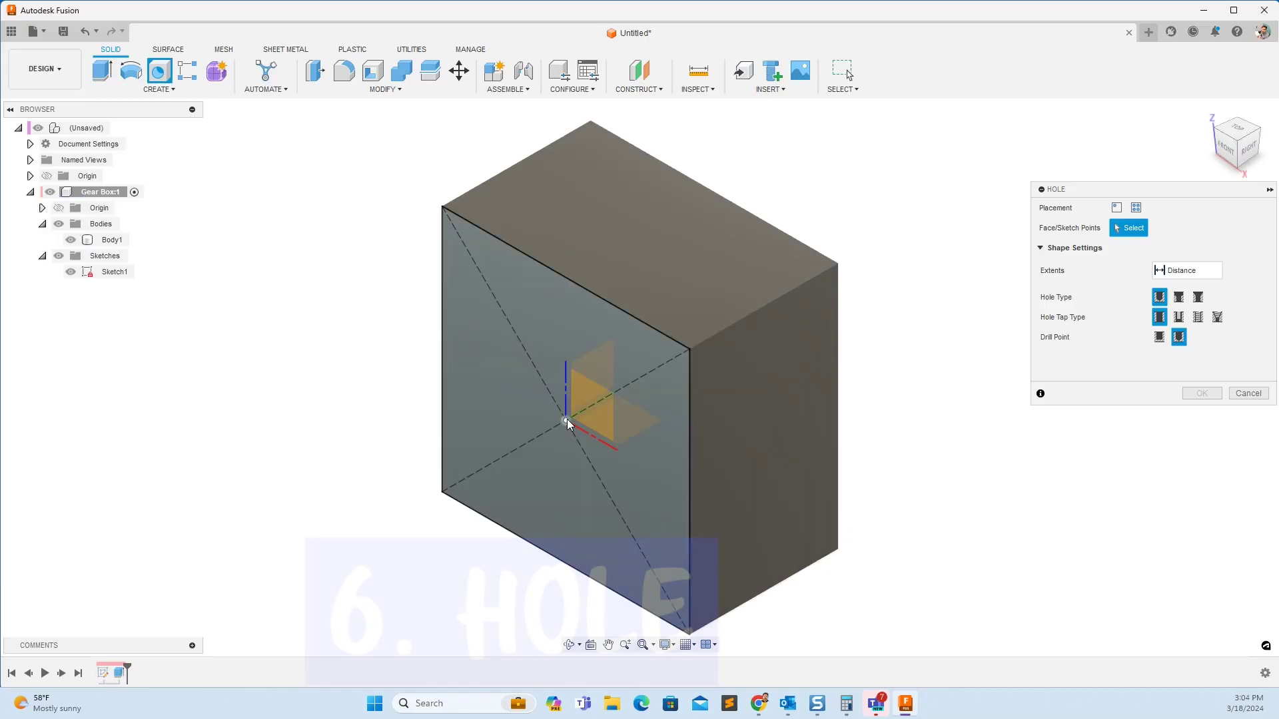
Add a 30 mm through-all hole at the sketch's centre point.
click(564, 422)
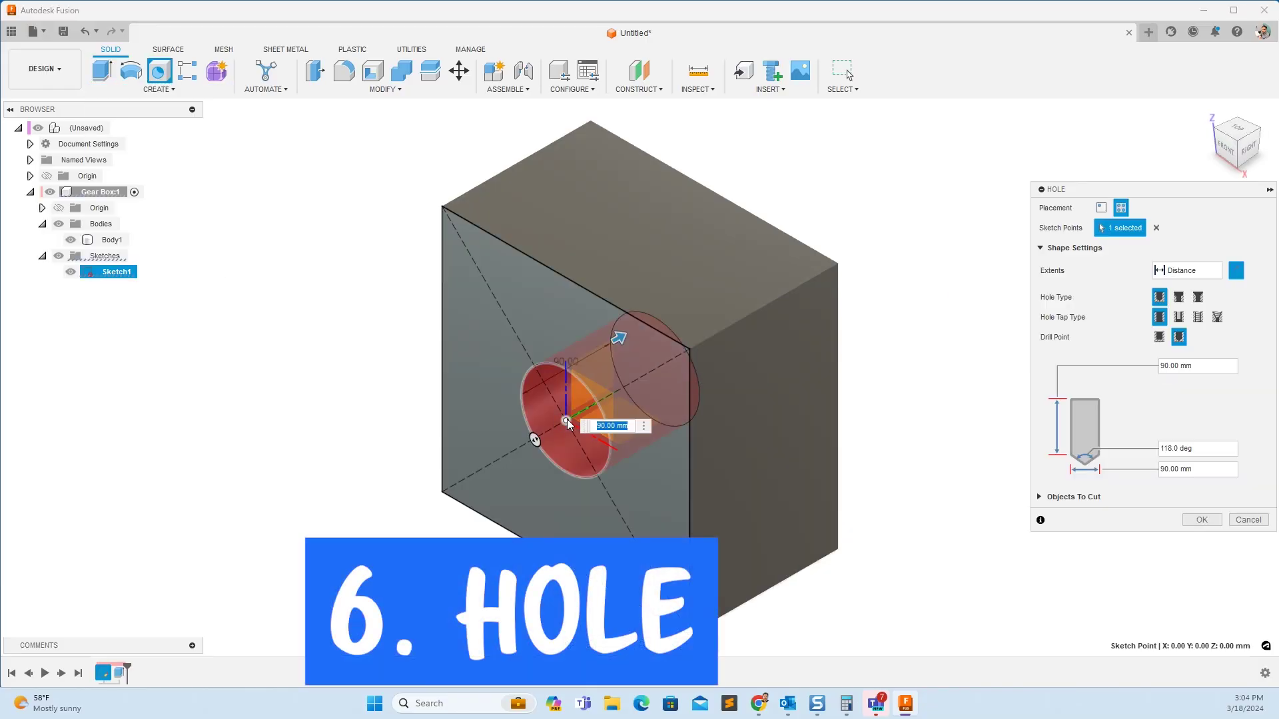
click(1182, 270)
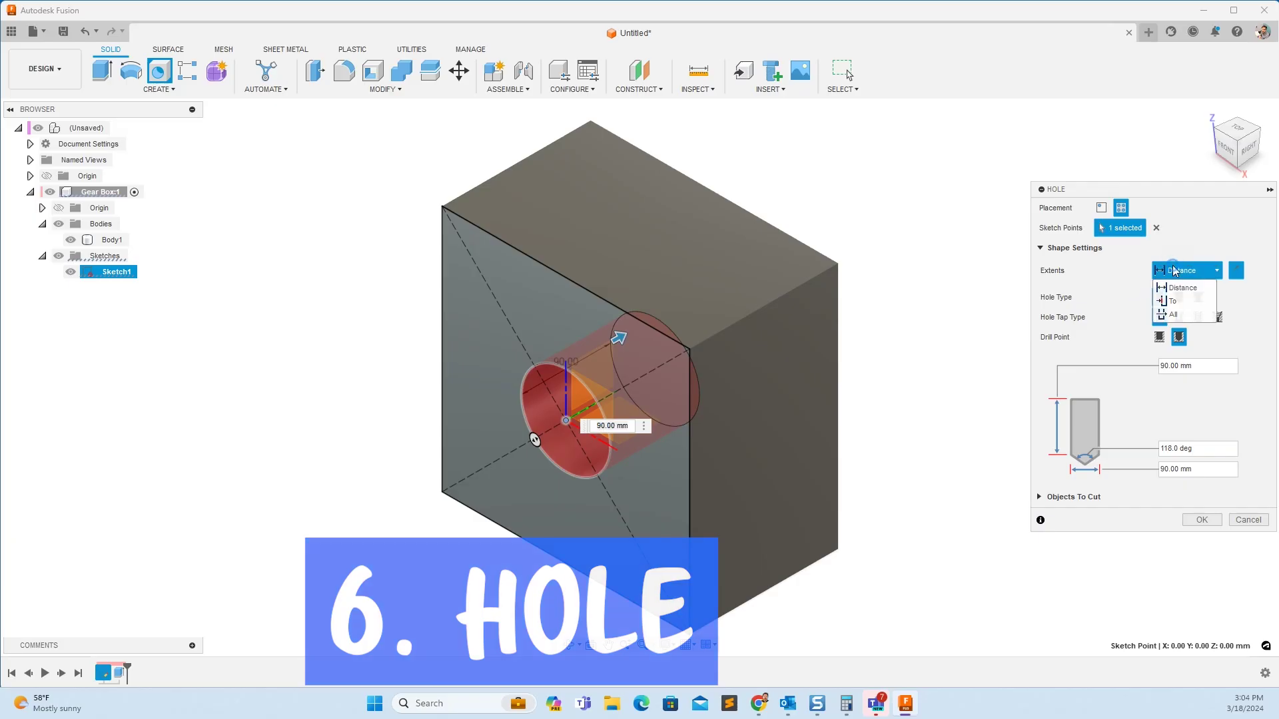
click(1176, 314)
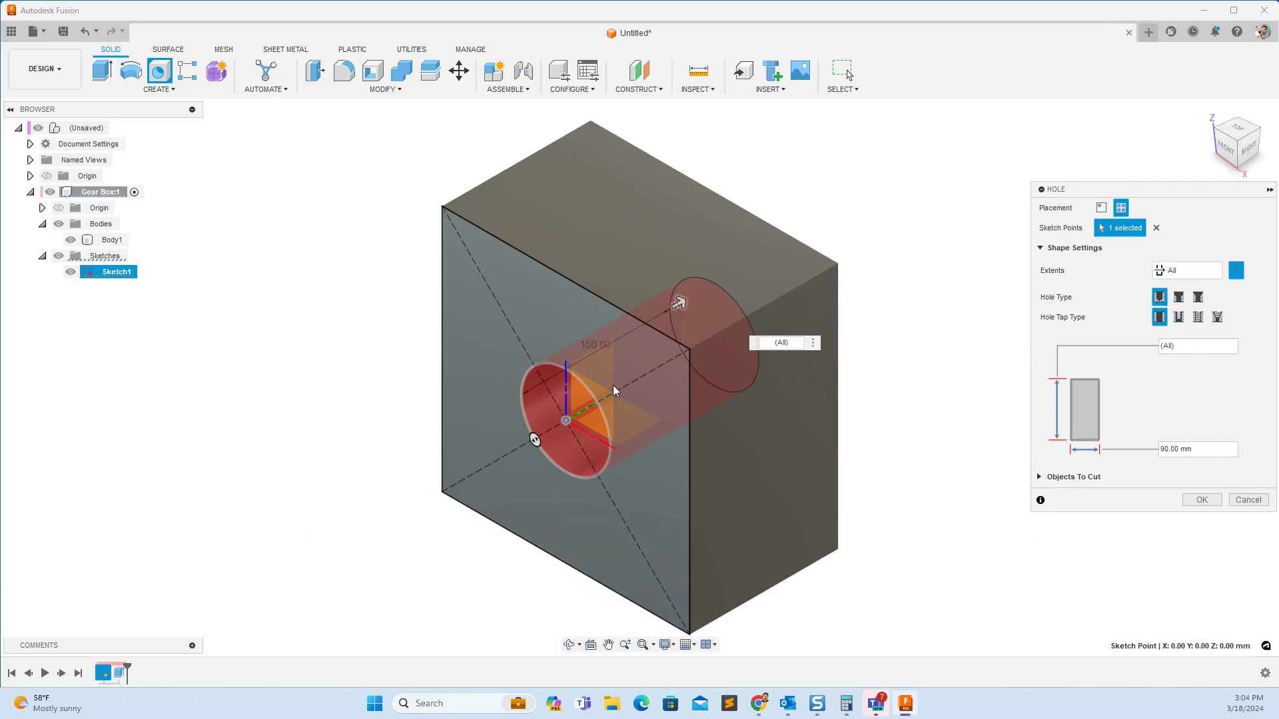
drag(536, 436, 523, 458)
text(30)
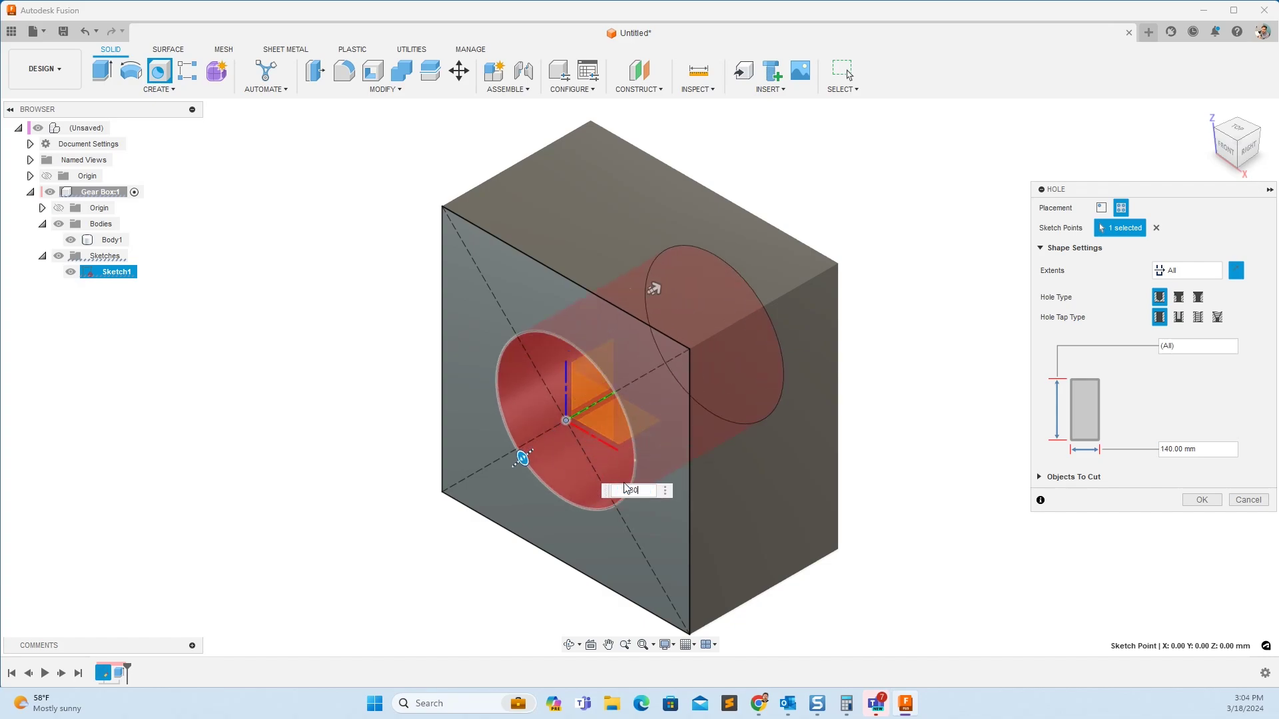
key(Return)
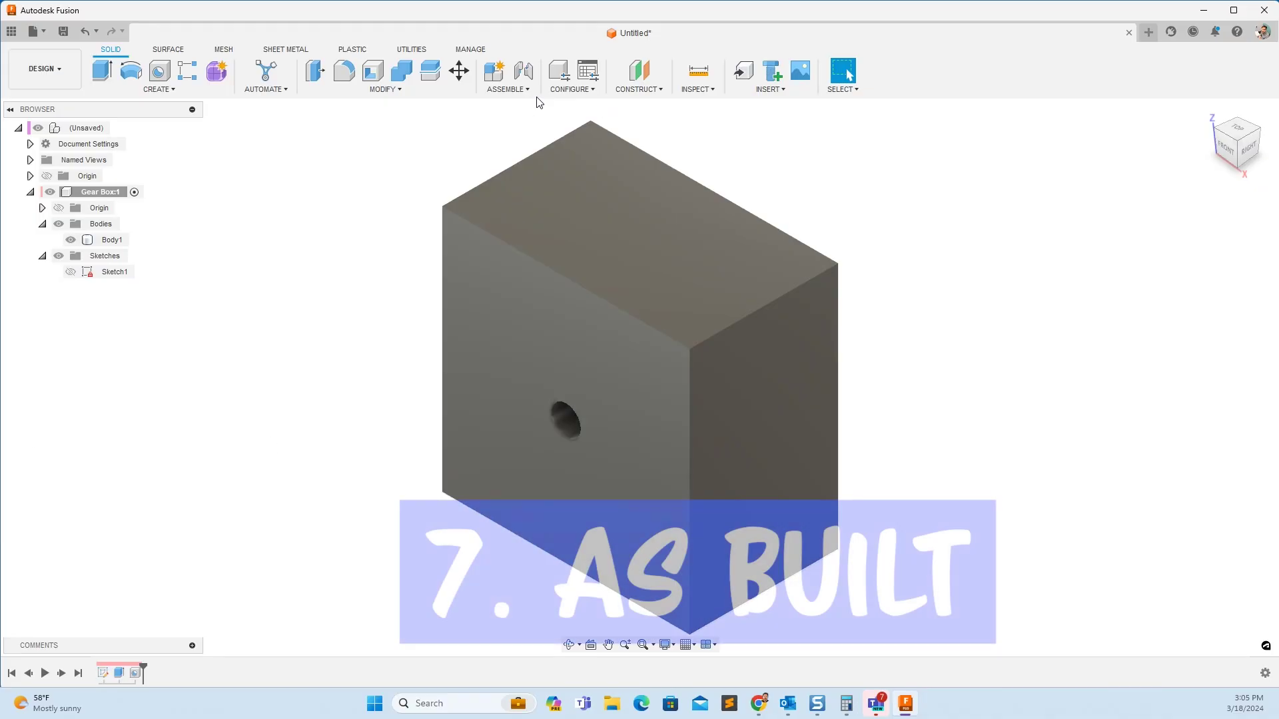
Fix Gear Box:1 to the root with a rigid as-built joint, then advance the slides.
click(508, 88)
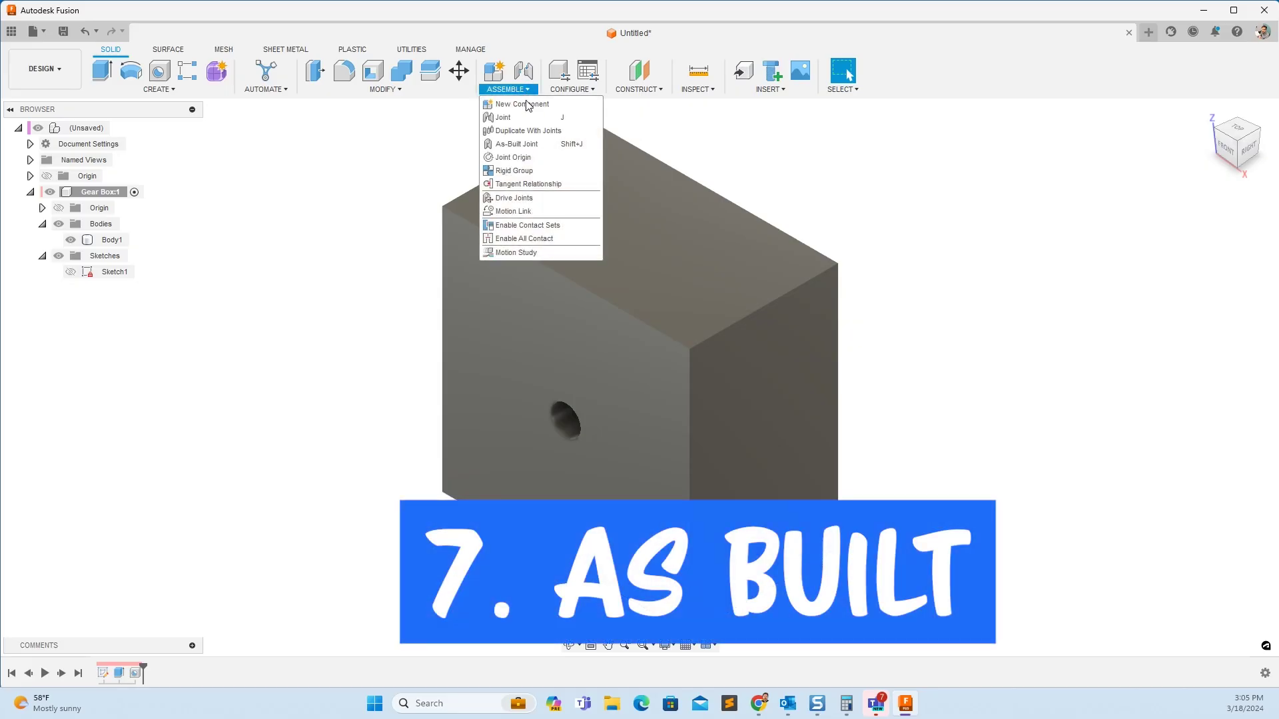
click(528, 143)
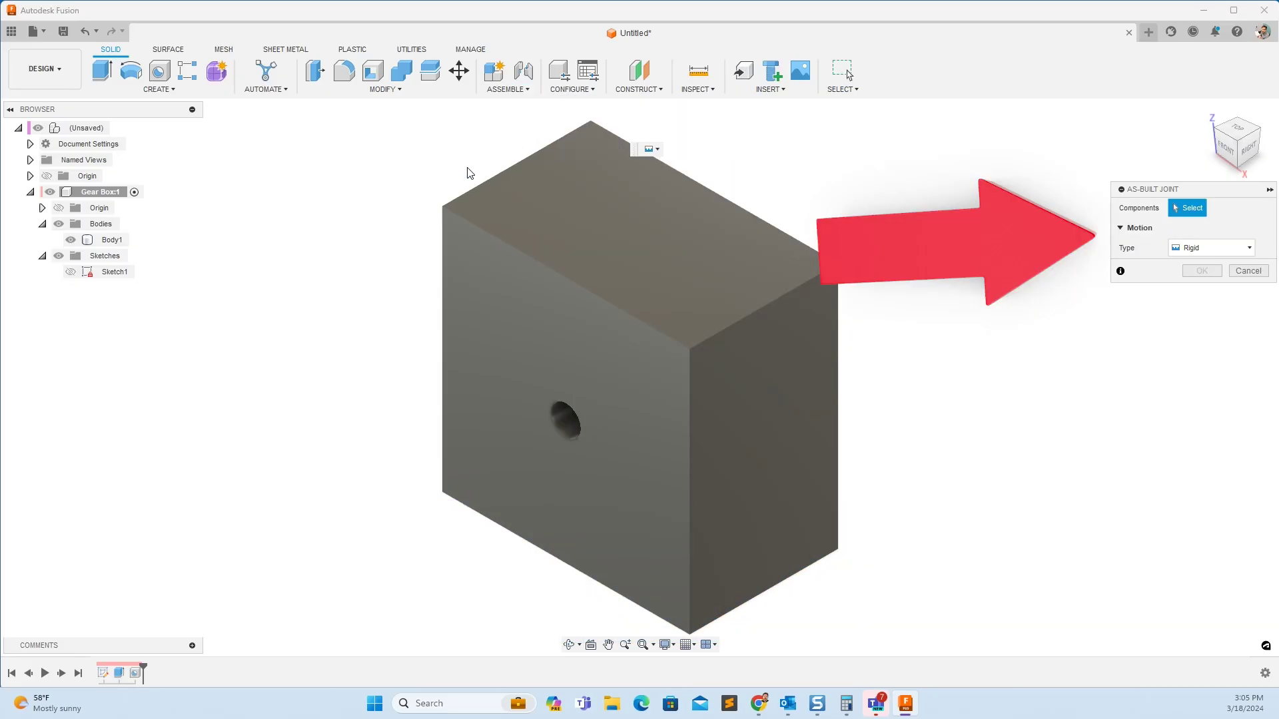
click(127, 195)
click(86, 130)
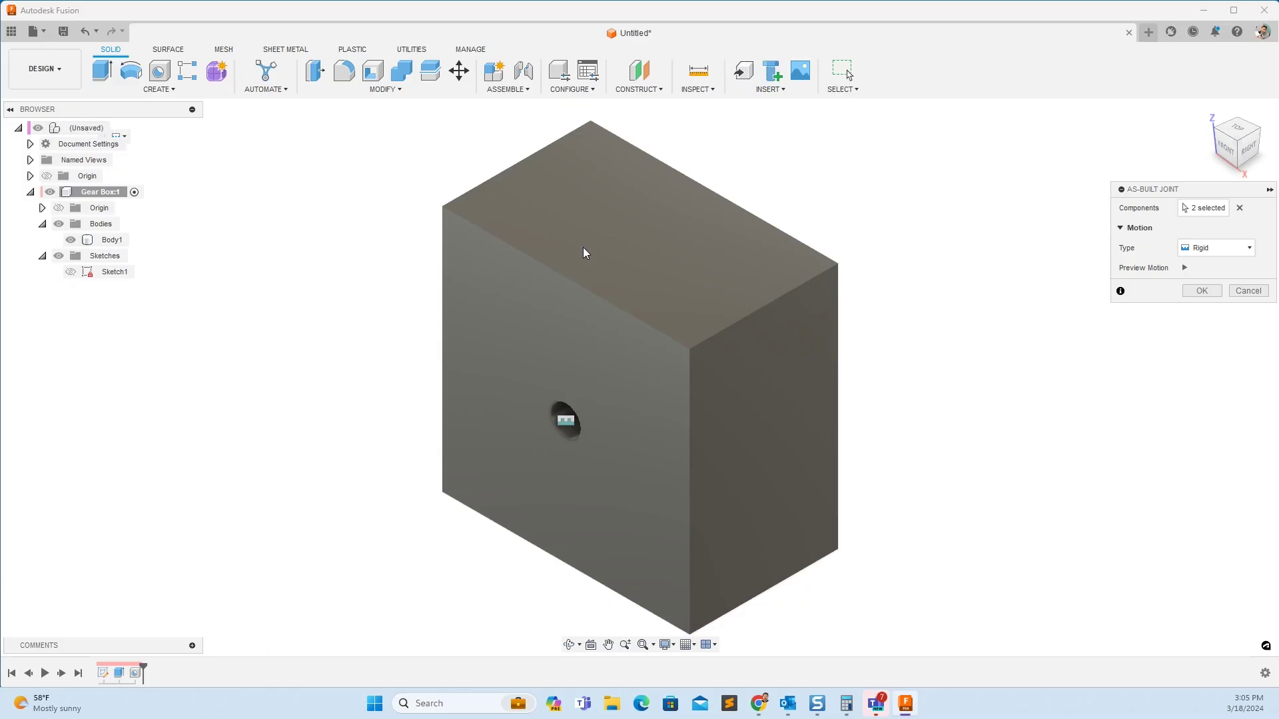
click(1212, 293)
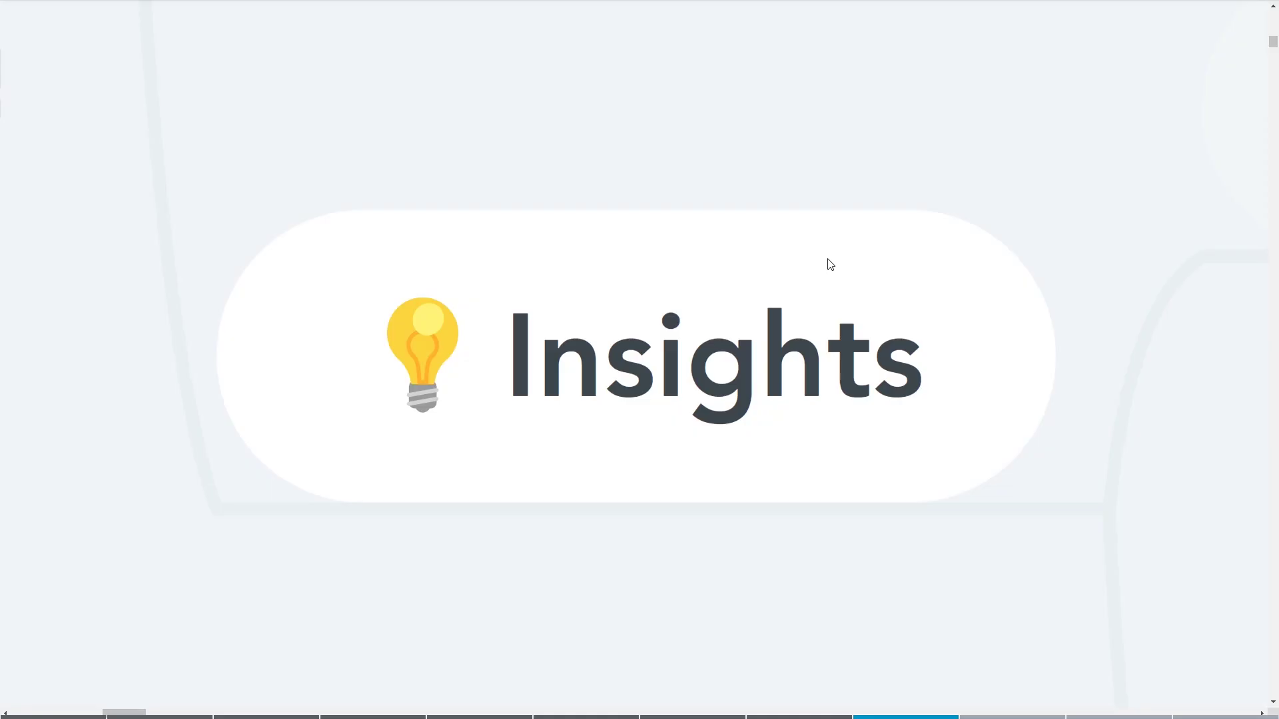
key(Right)
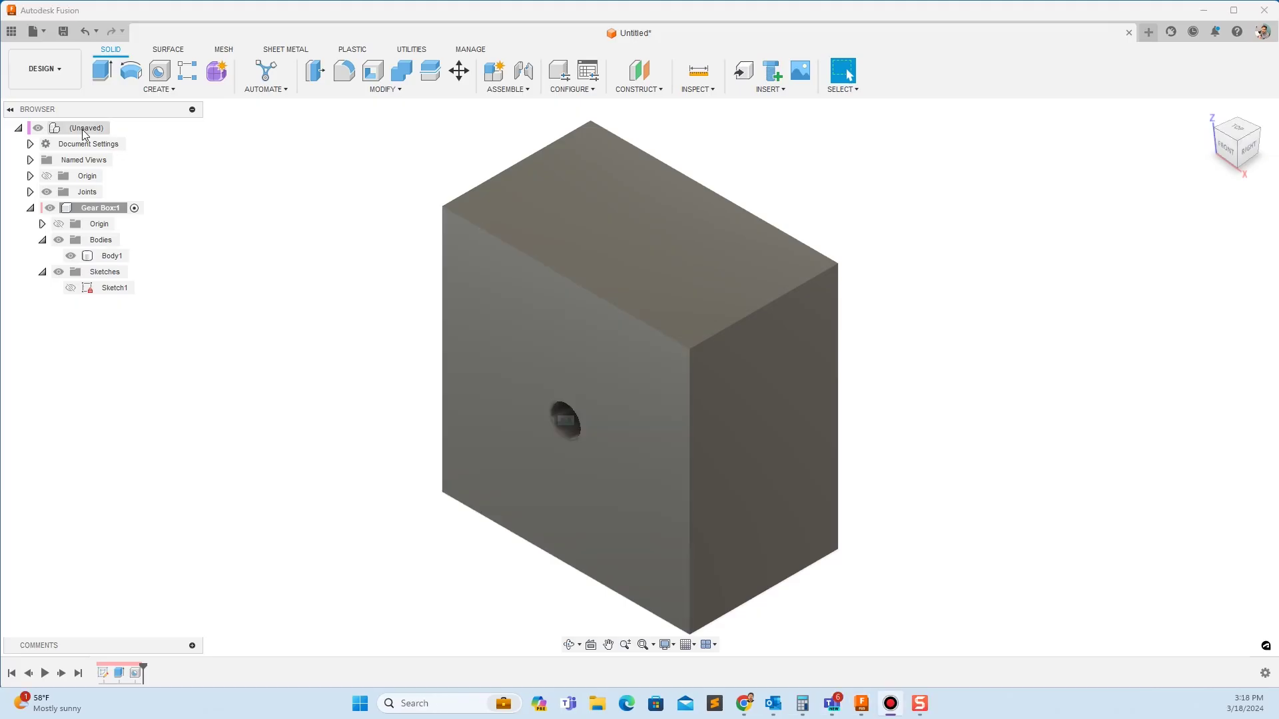
Activate the root assembly and add a new component named 'Mounting Plate'.
right_click(87, 130)
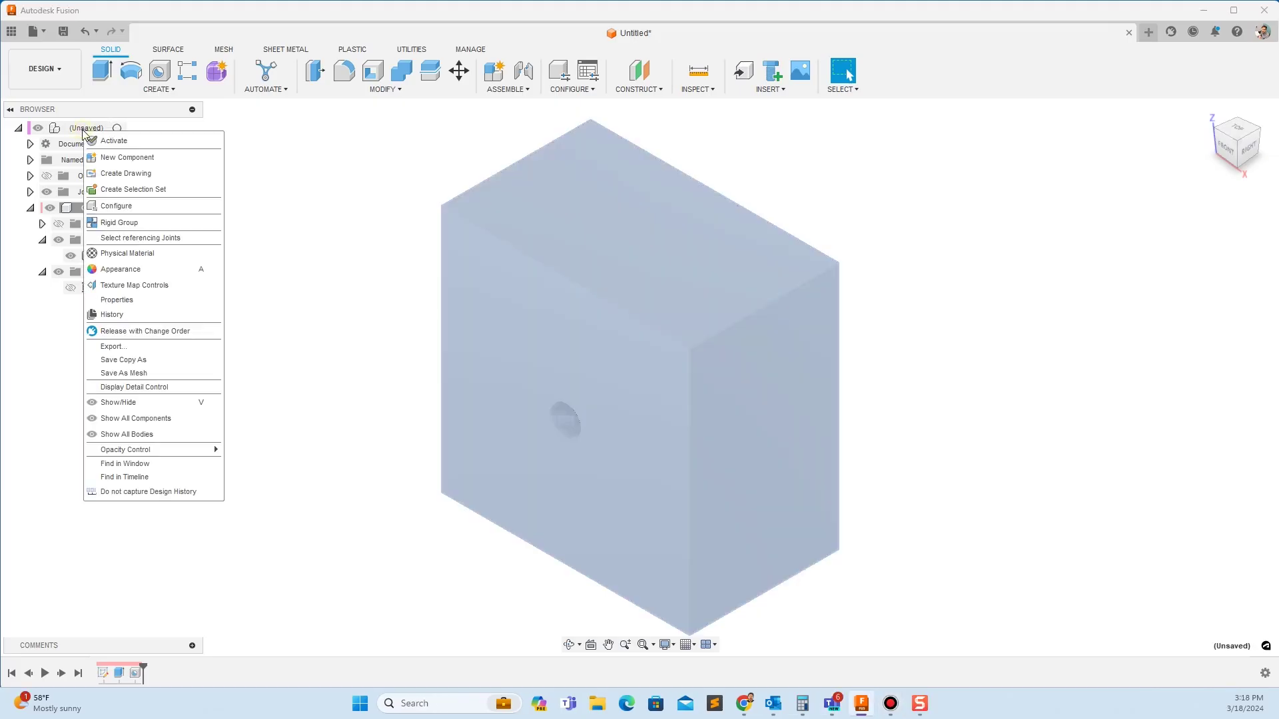
click(113, 140)
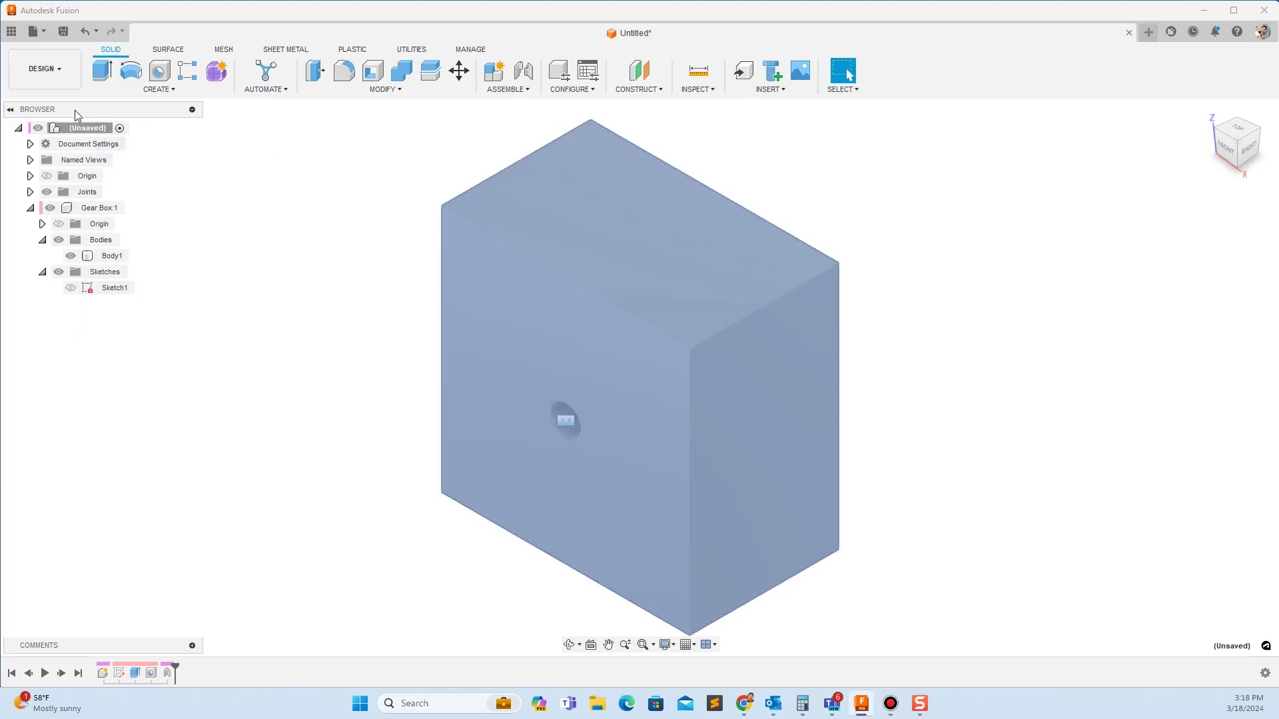
right_click(78, 133)
click(110, 139)
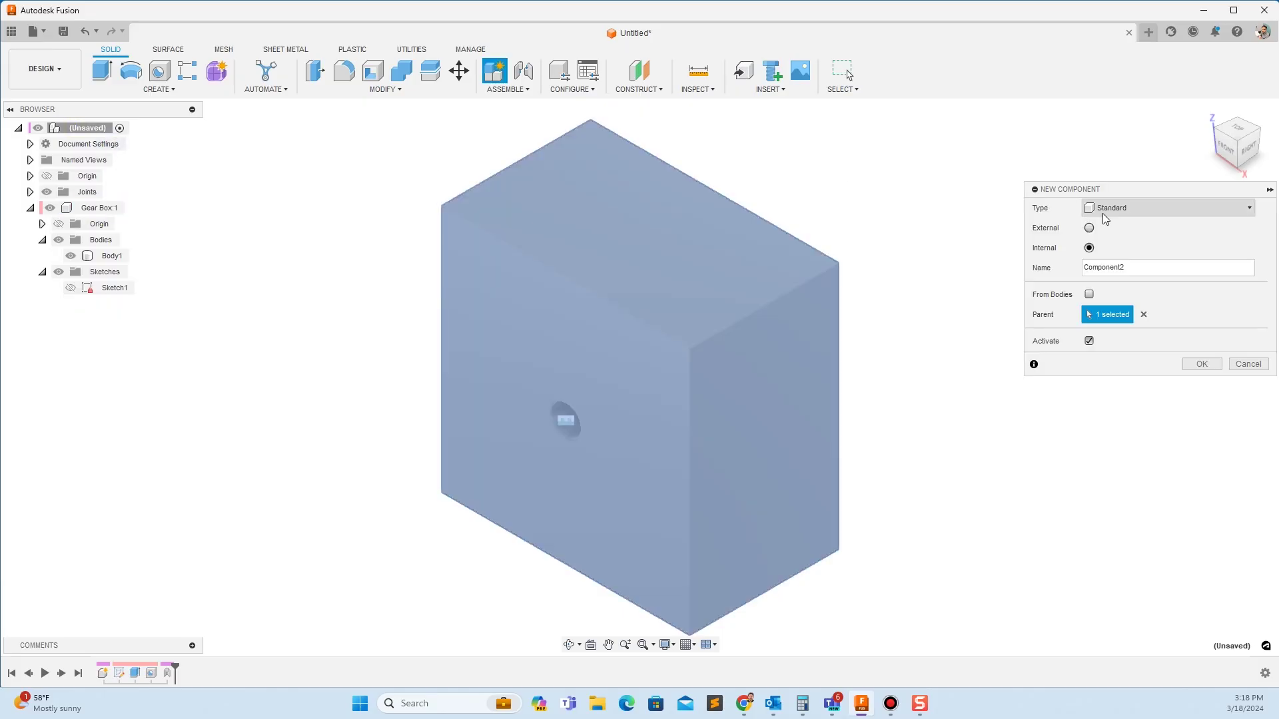
double_click(1139, 269)
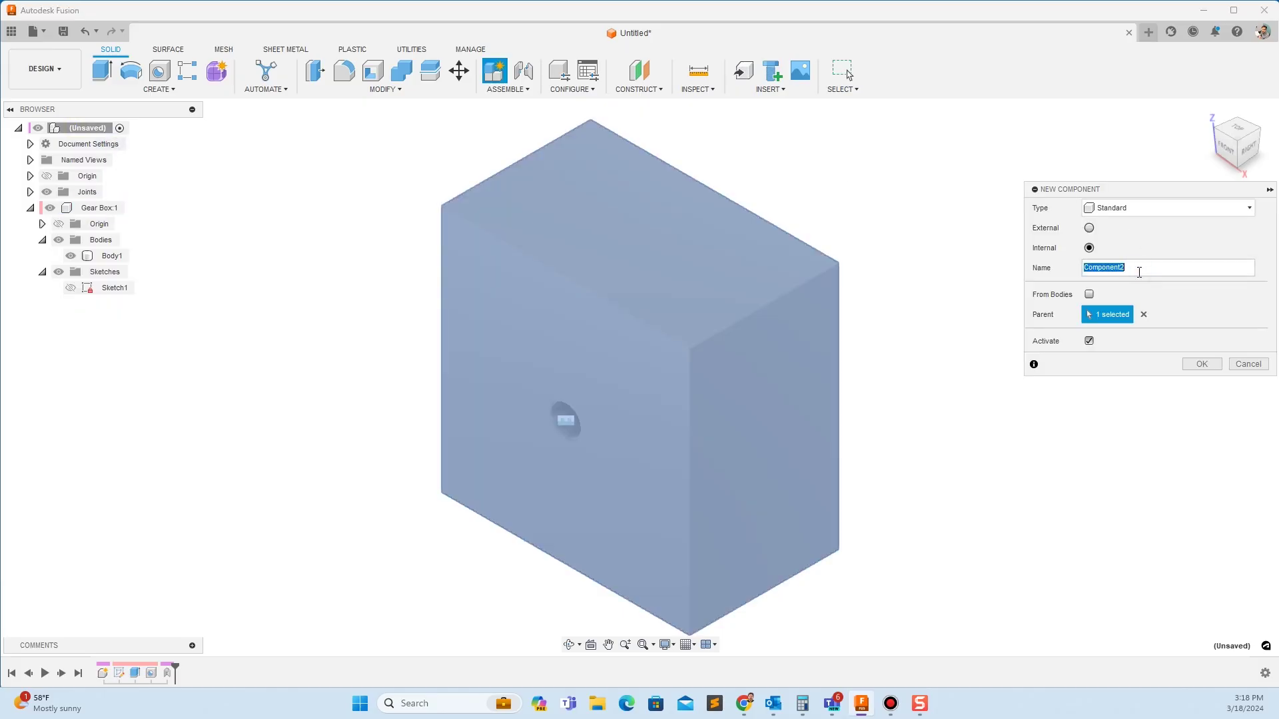
text(Mounting Plate)
key(Return)
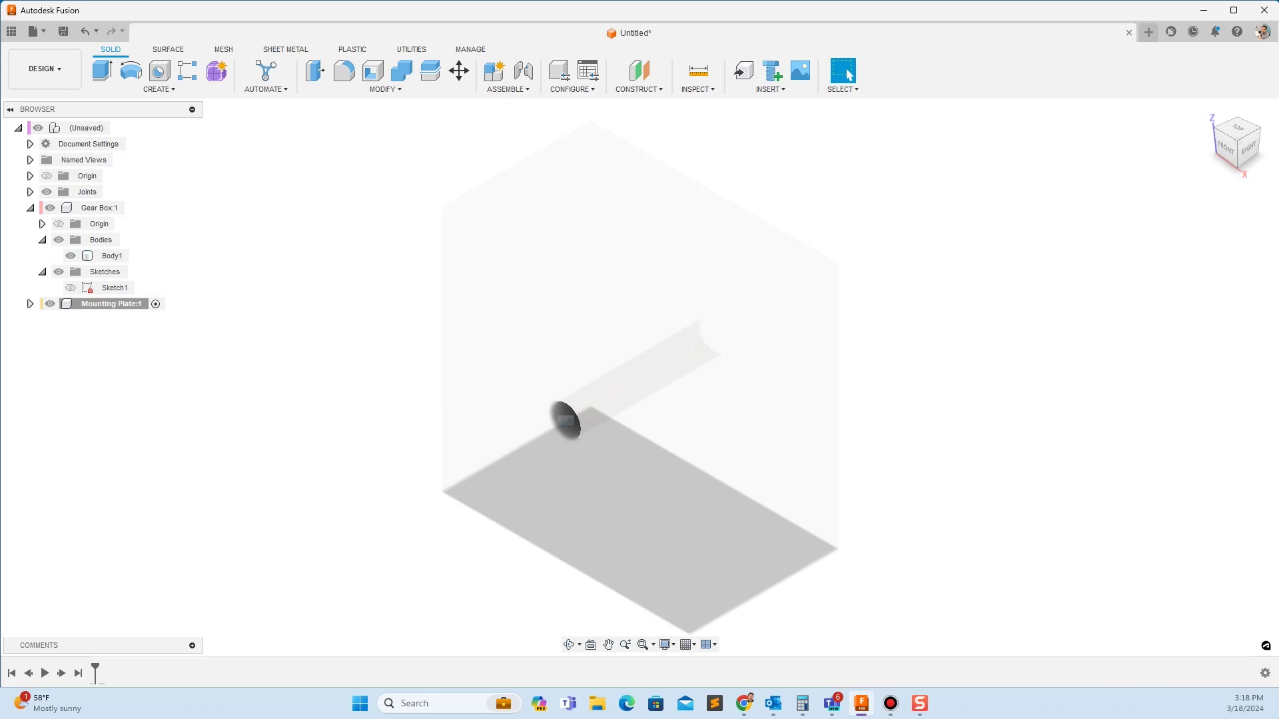
Start a sketch on the gearbox face and draw a center-diameter circle at the origin.
key(s)
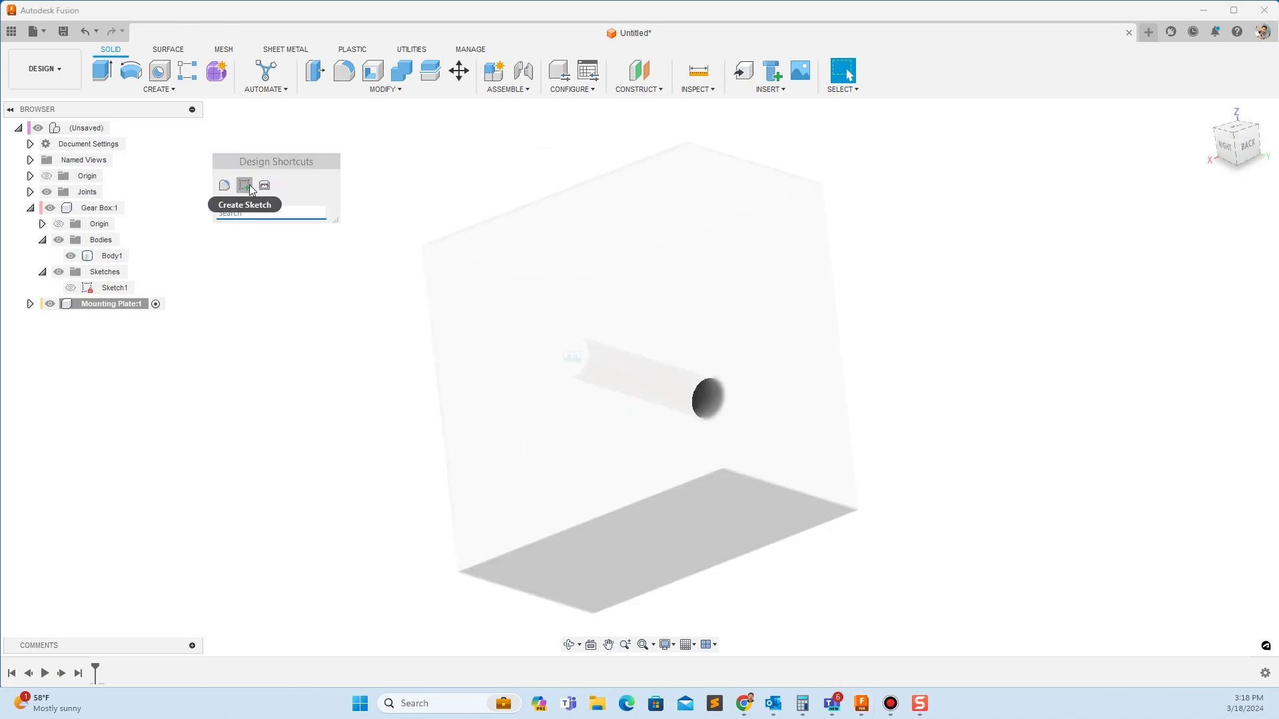
click(245, 180)
click(697, 345)
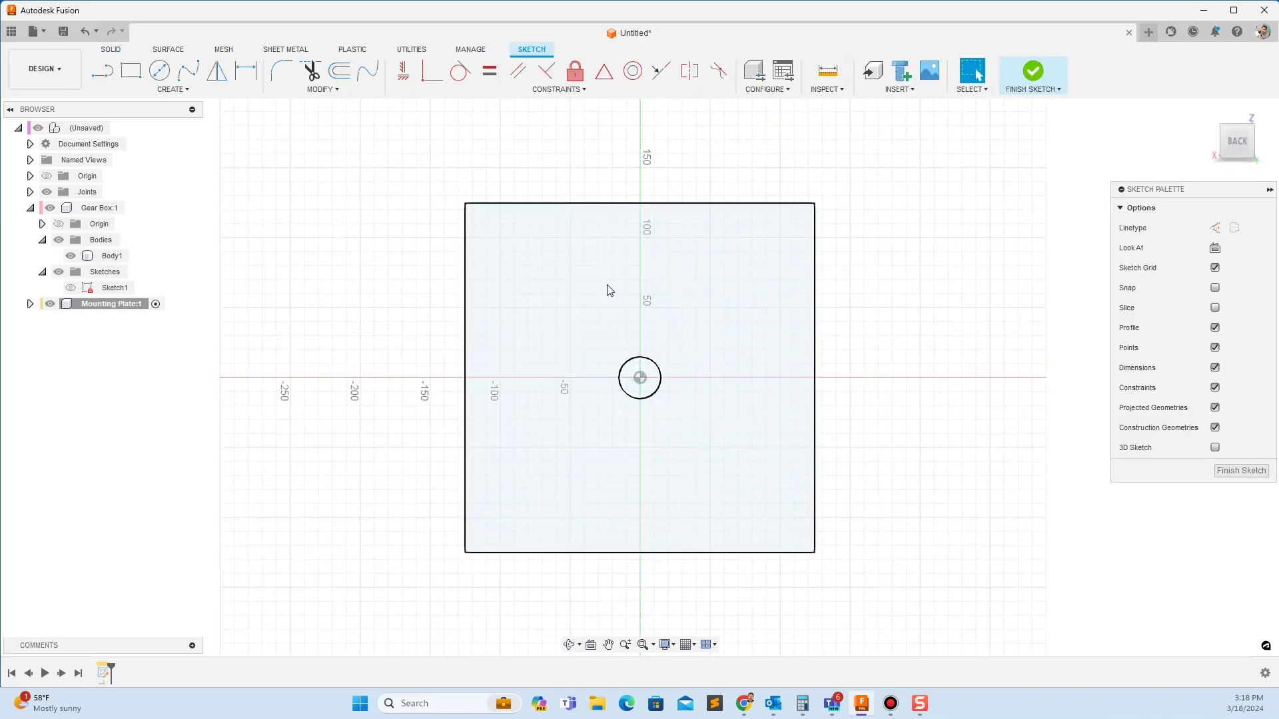
click(166, 73)
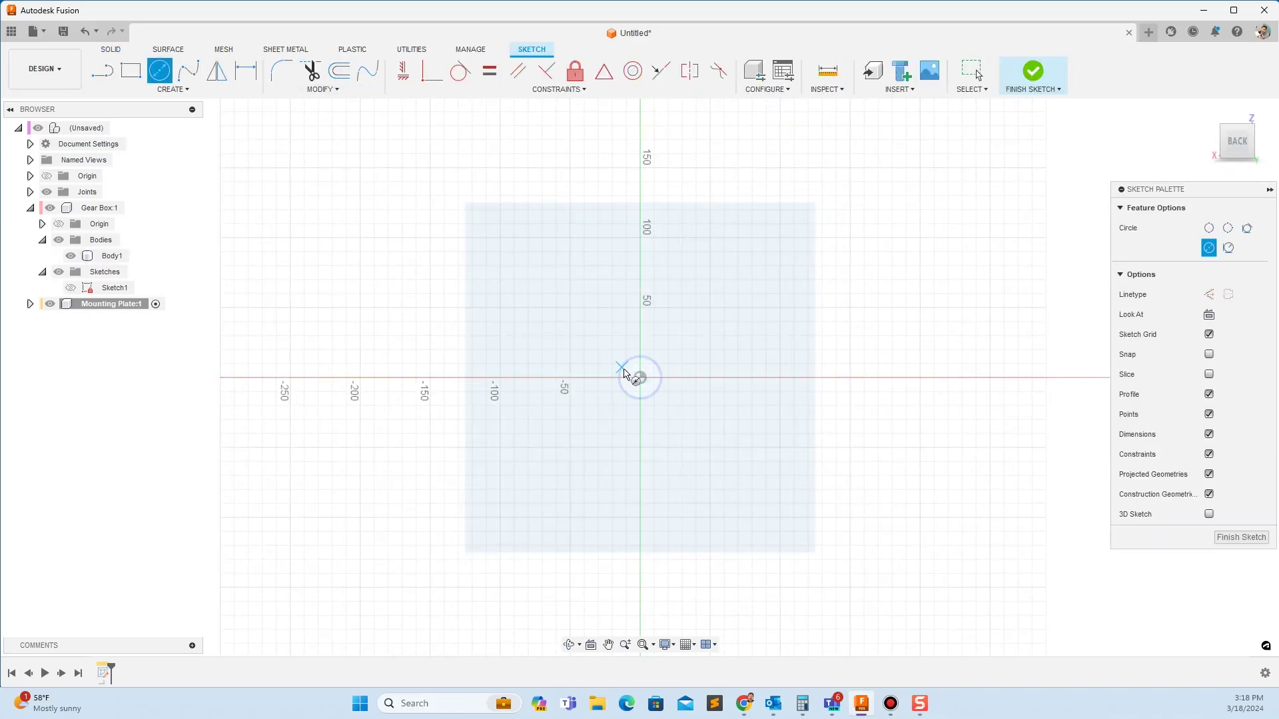
click(640, 378)
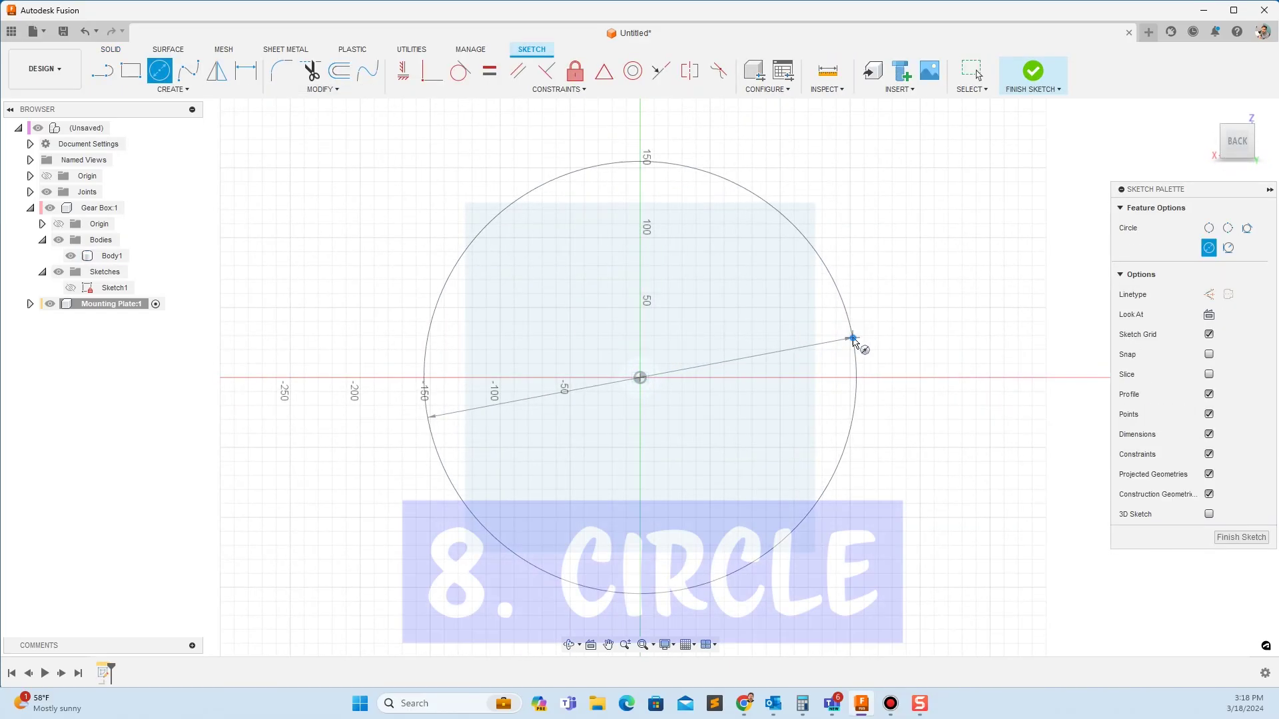
click(856, 342)
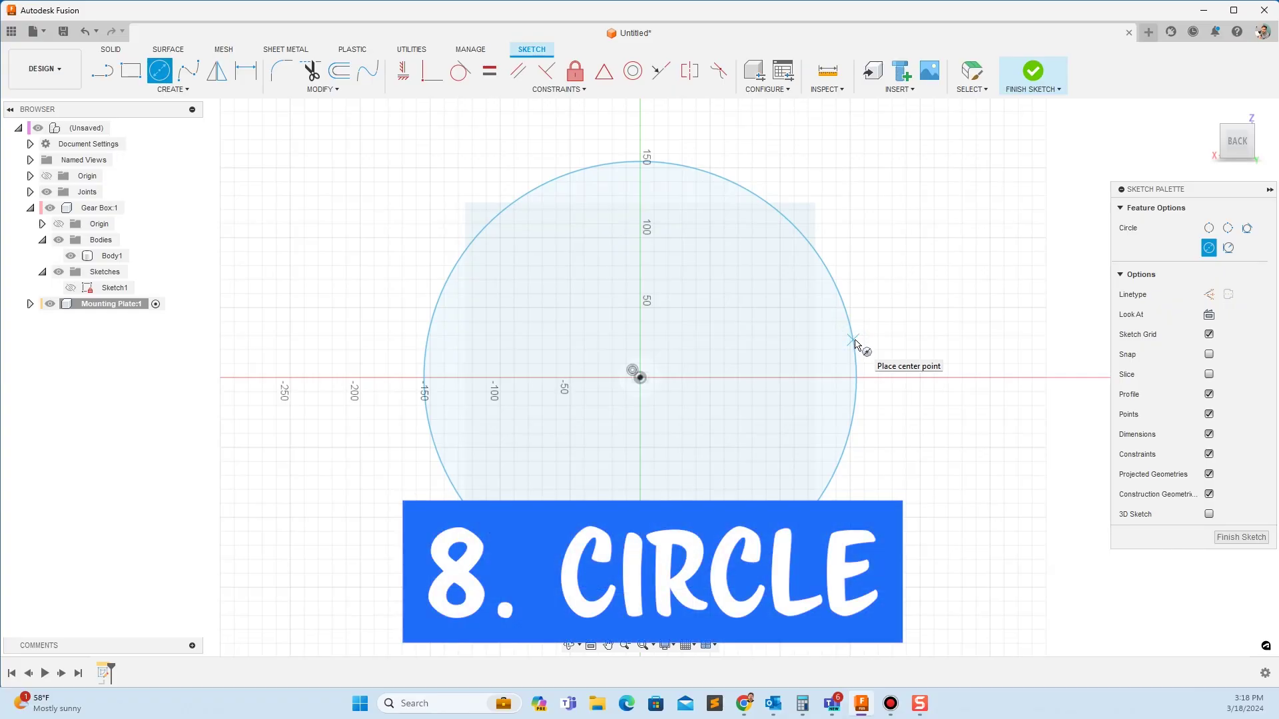
key(Escape)
Dimension the circle's diameter to 450 mm.
key(d)
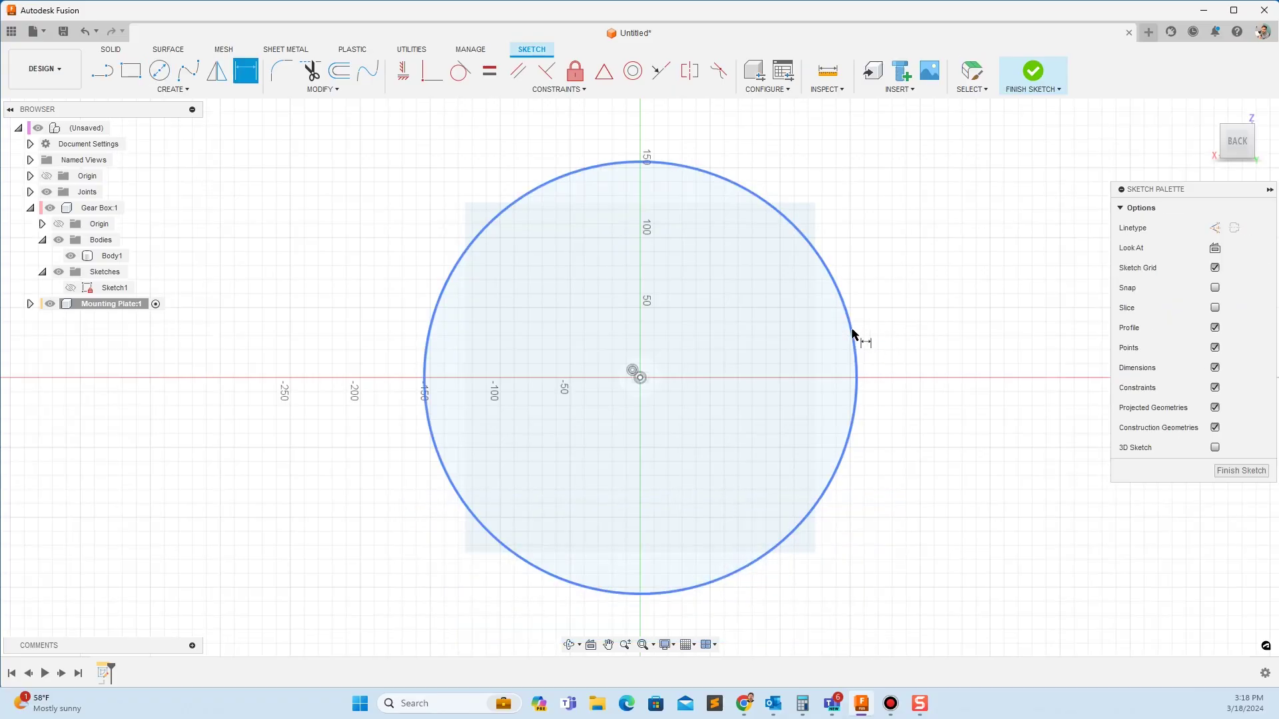
click(856, 337)
click(877, 329)
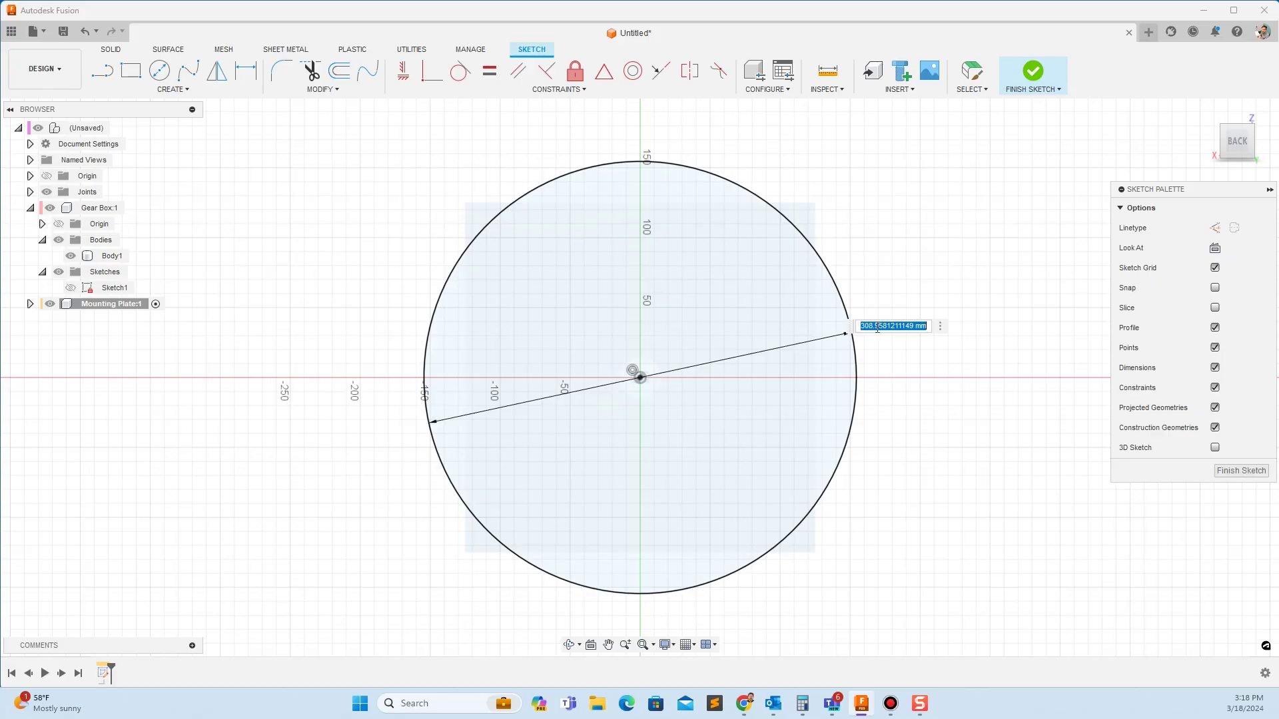
text(400)
key(Return)
Extrude the circle and inner rectangle profiles 20 mm into a new plate body.
key(e)
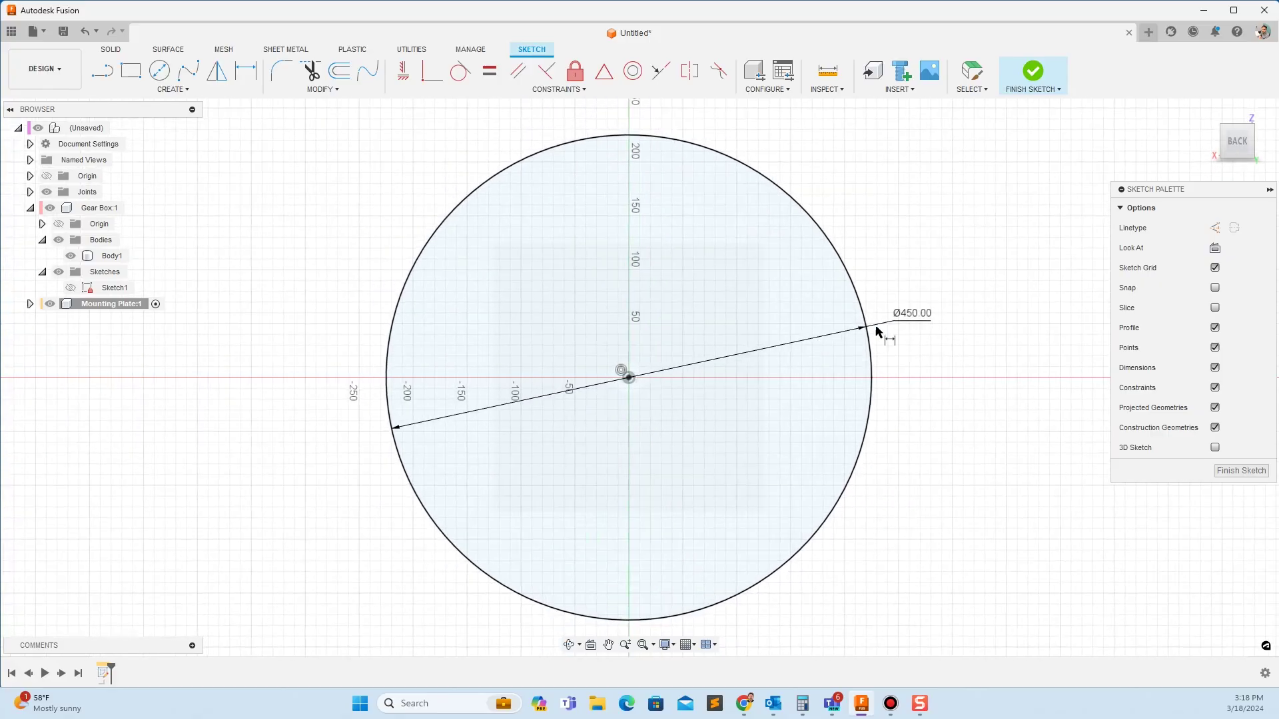
click(754, 299)
click(721, 373)
click(749, 237)
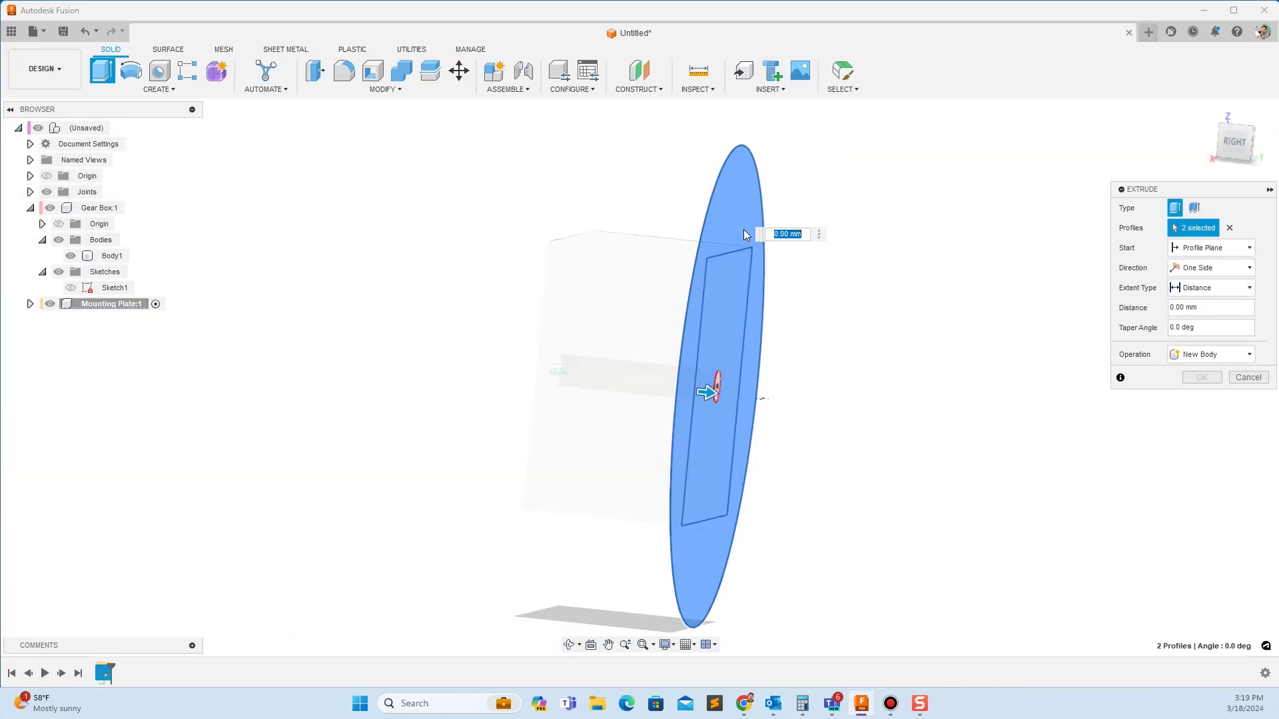
drag(713, 407, 765, 396)
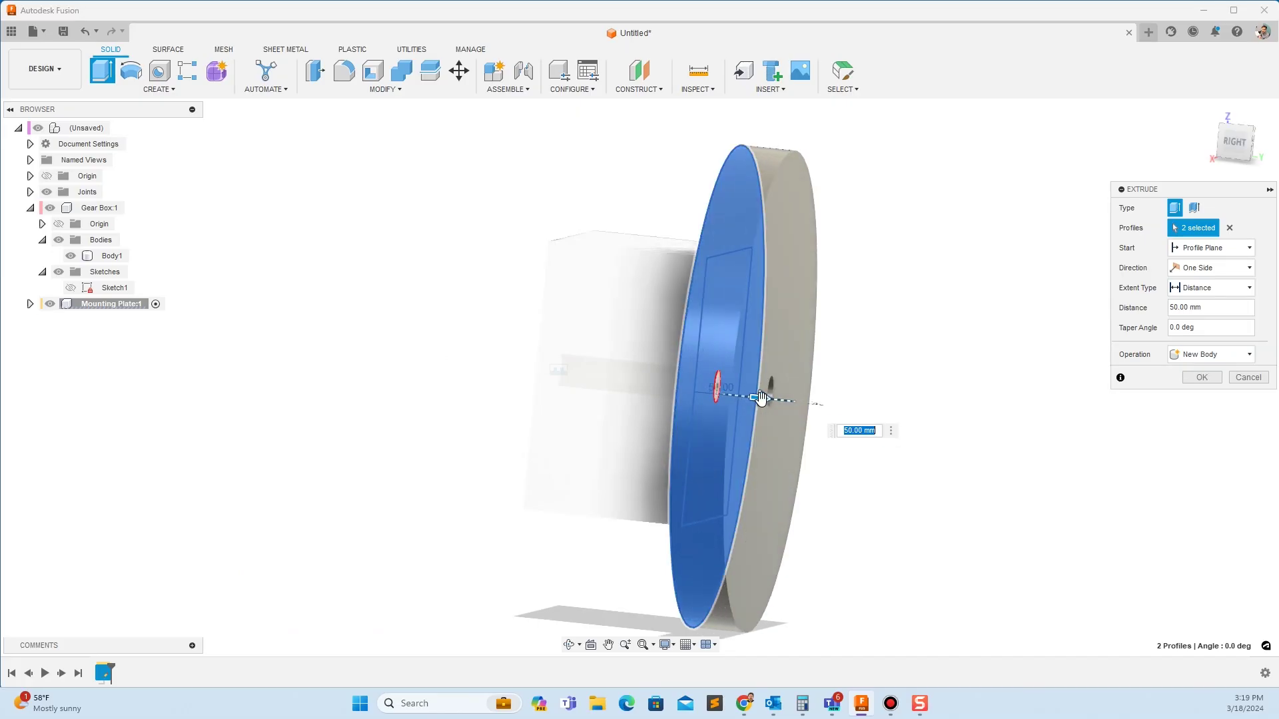
shift+middle_drag(765, 396, 711, 382)
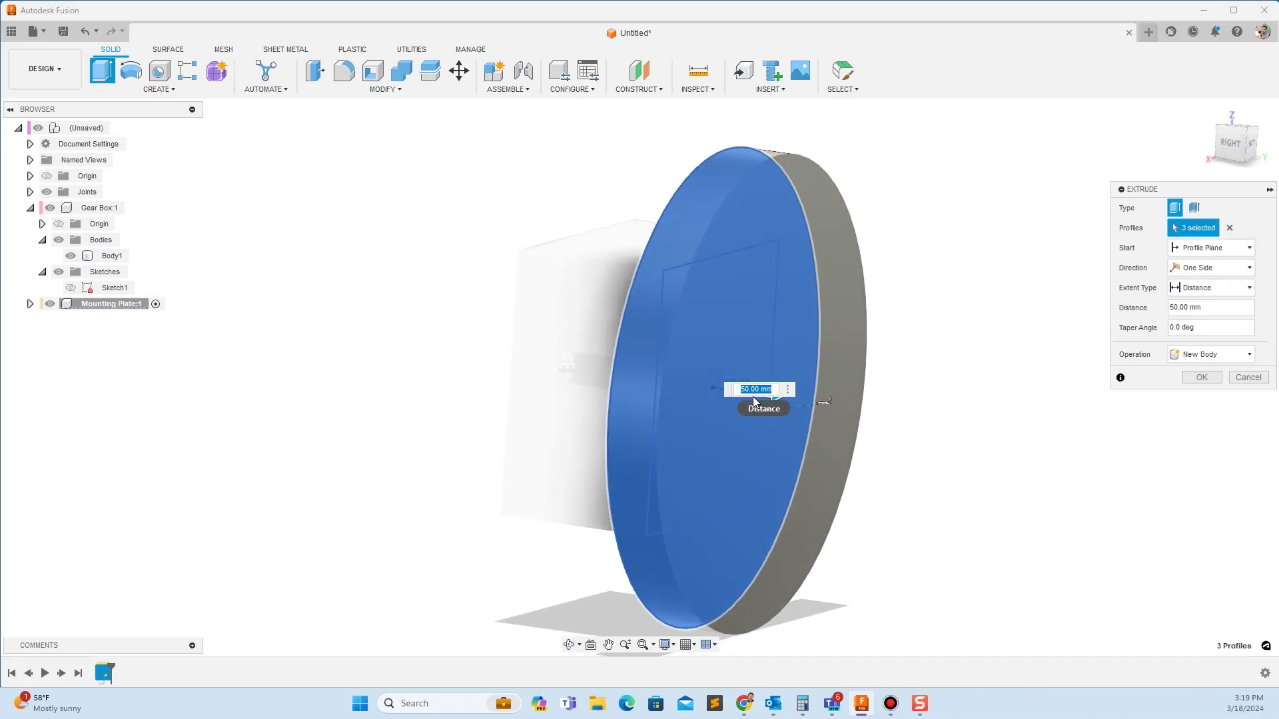
click(782, 419)
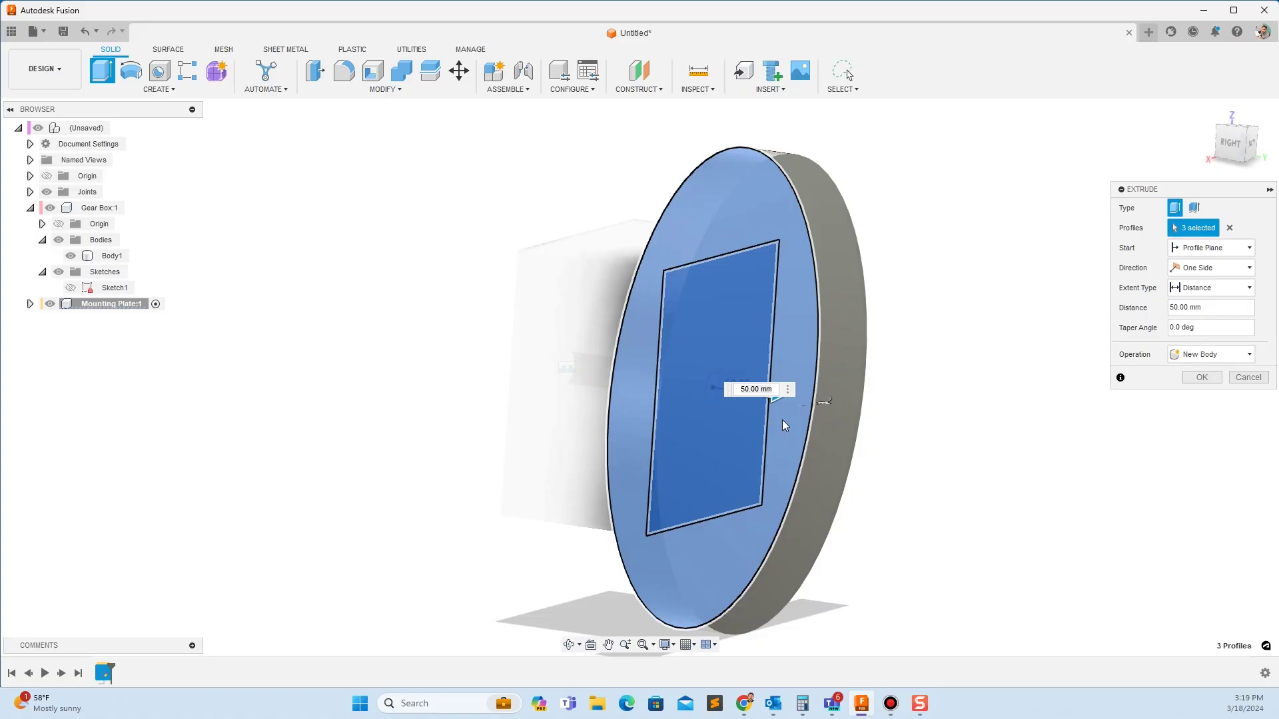
click(761, 390)
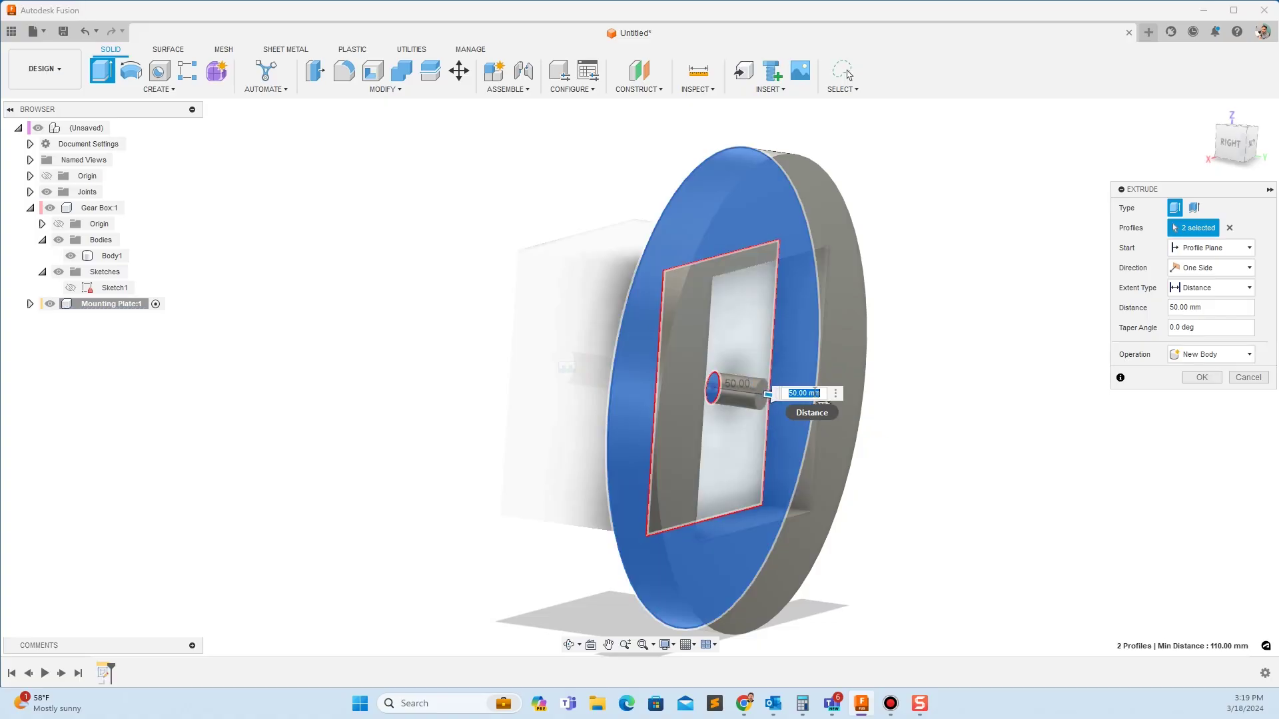
text(20)
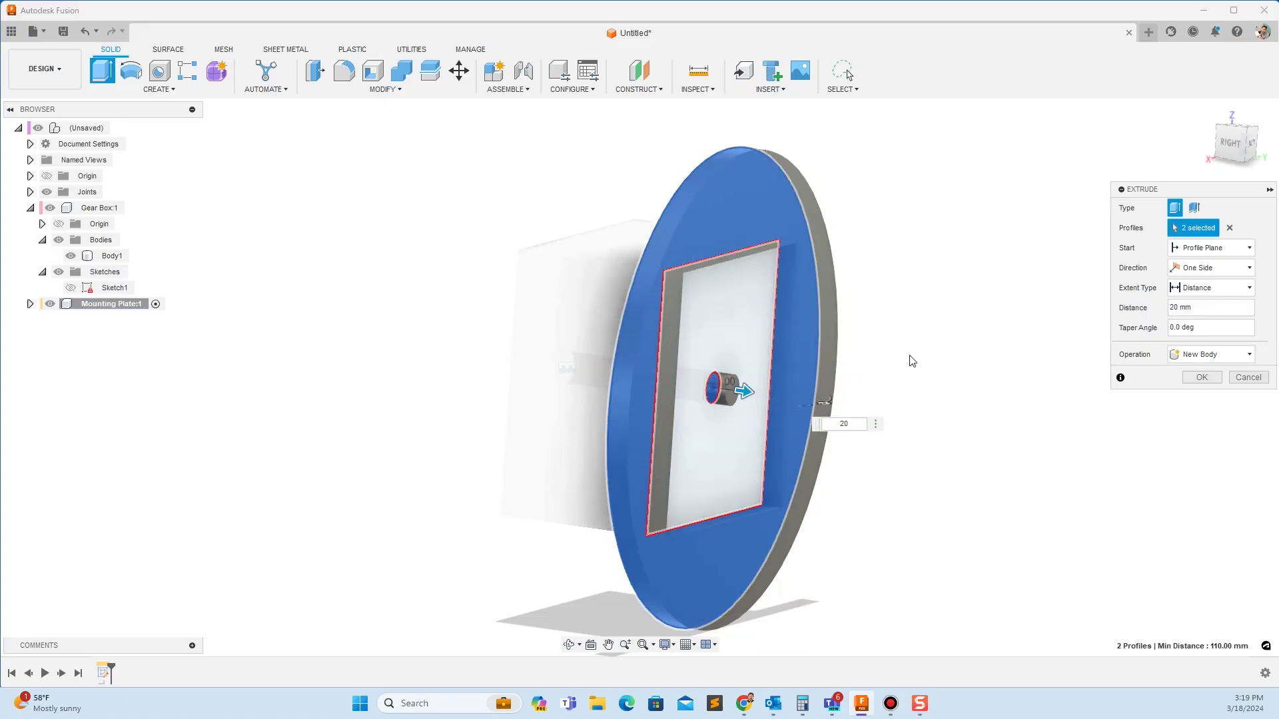
click(717, 341)
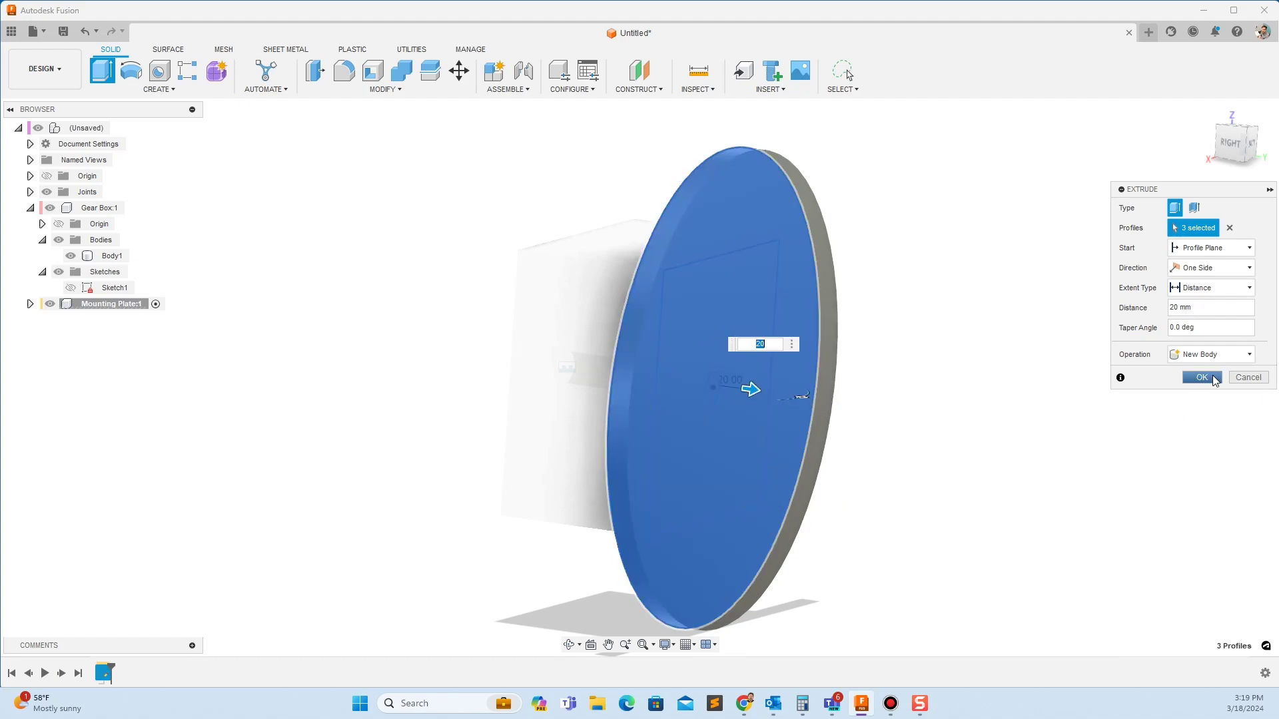
click(1202, 378)
key(F6)
Hide Gear Box Sketch1 and show Mounting Plate Sketch1.
click(70, 293)
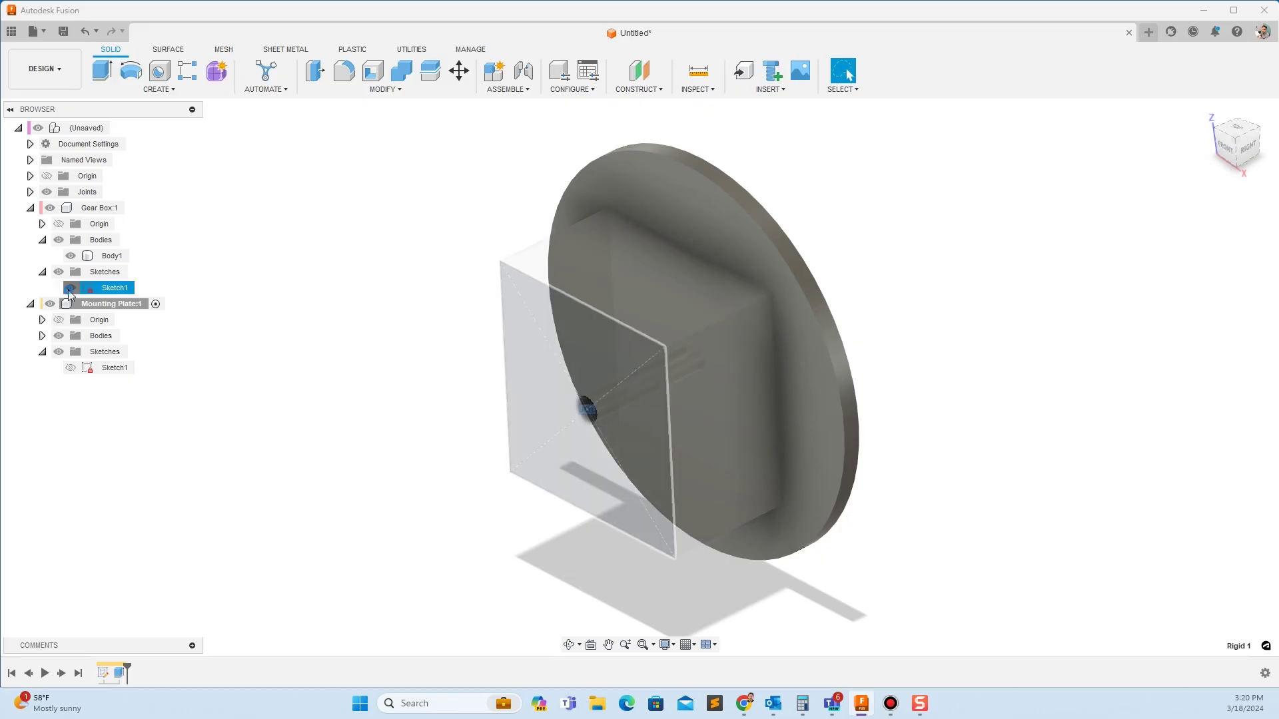
click(70, 290)
click(70, 367)
click(618, 391)
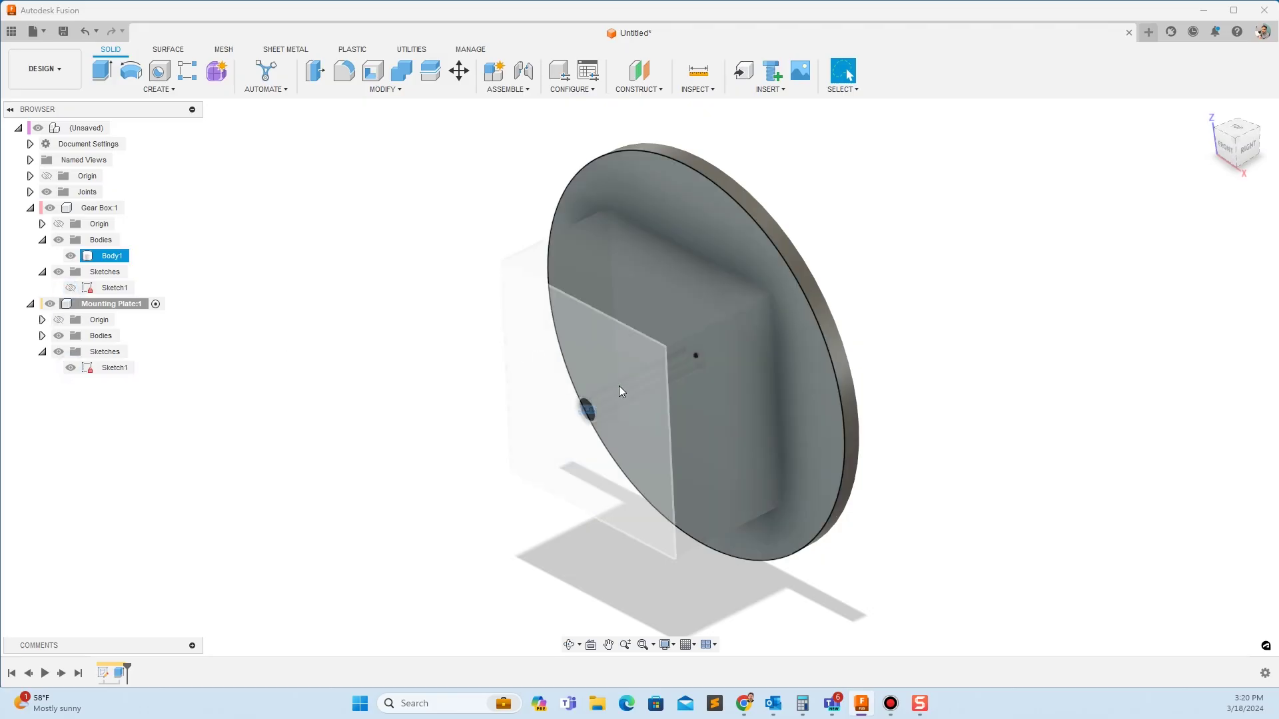
Extrude the small circle profile -150 mm as Join to form the shaft through the gearbox.
key(e)
click(681, 345)
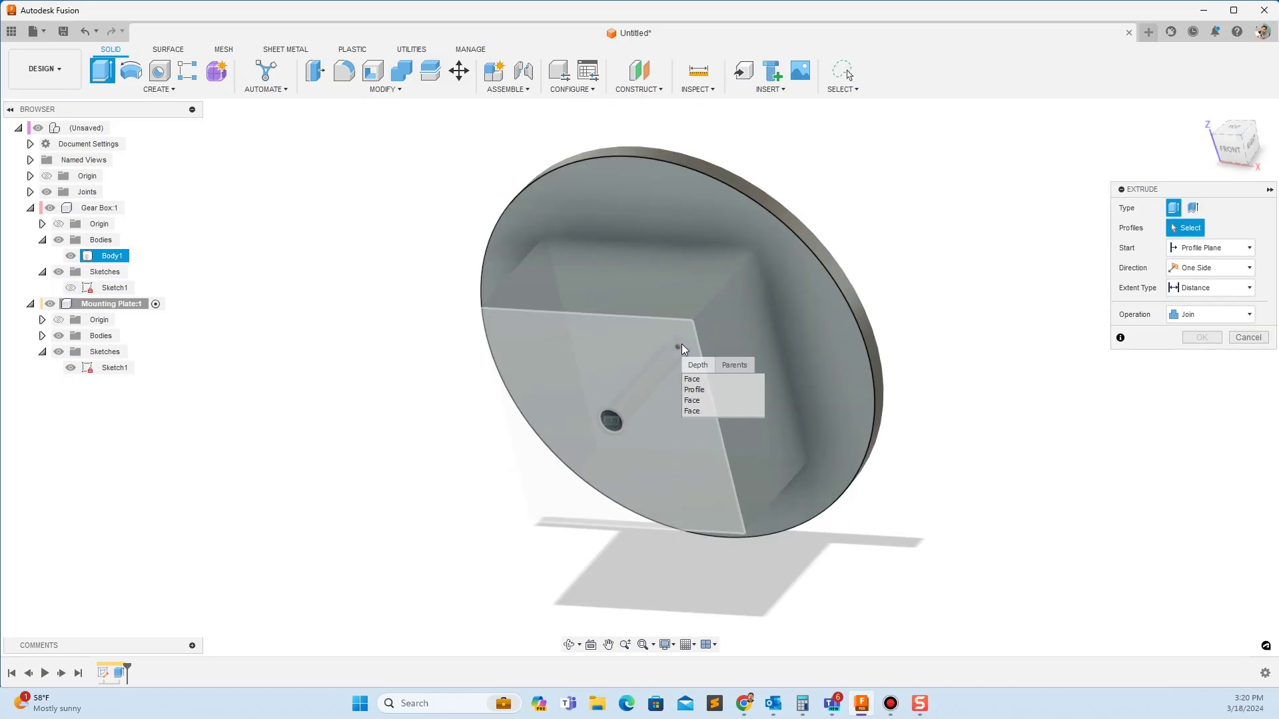
click(695, 390)
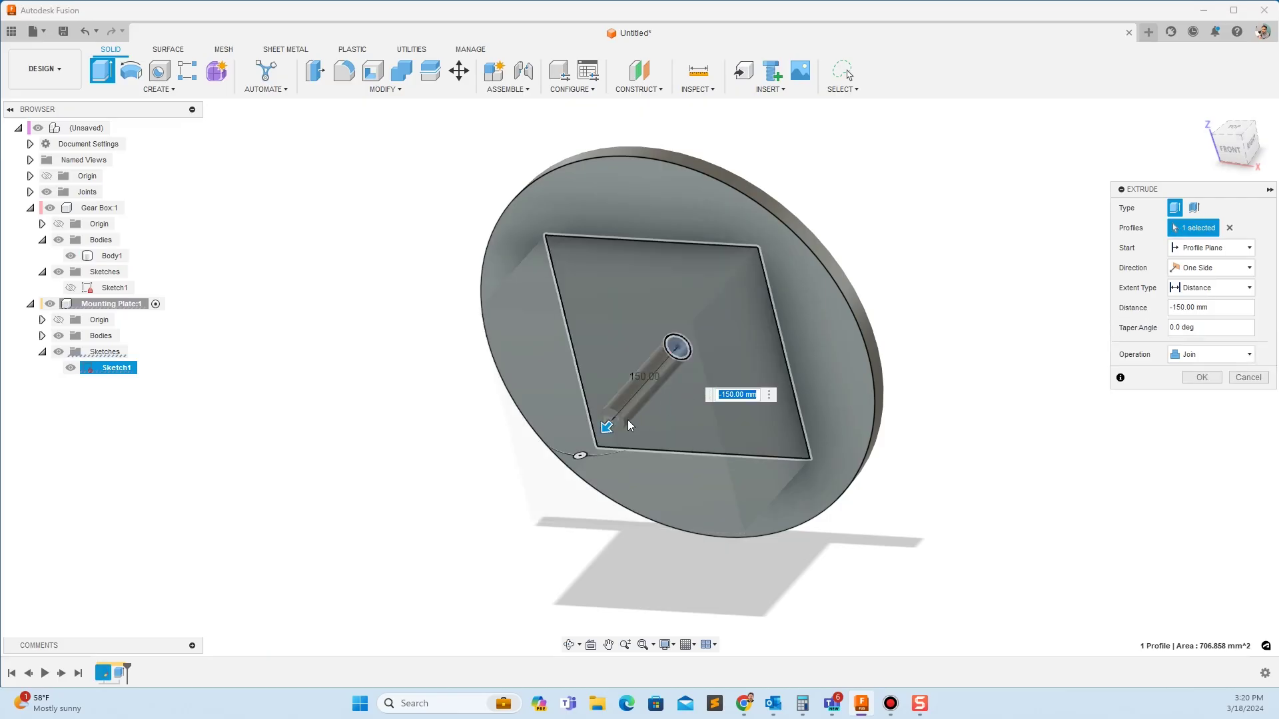
drag(606, 427, 522, 448)
shift+middle_drag(522, 448, 543, 360)
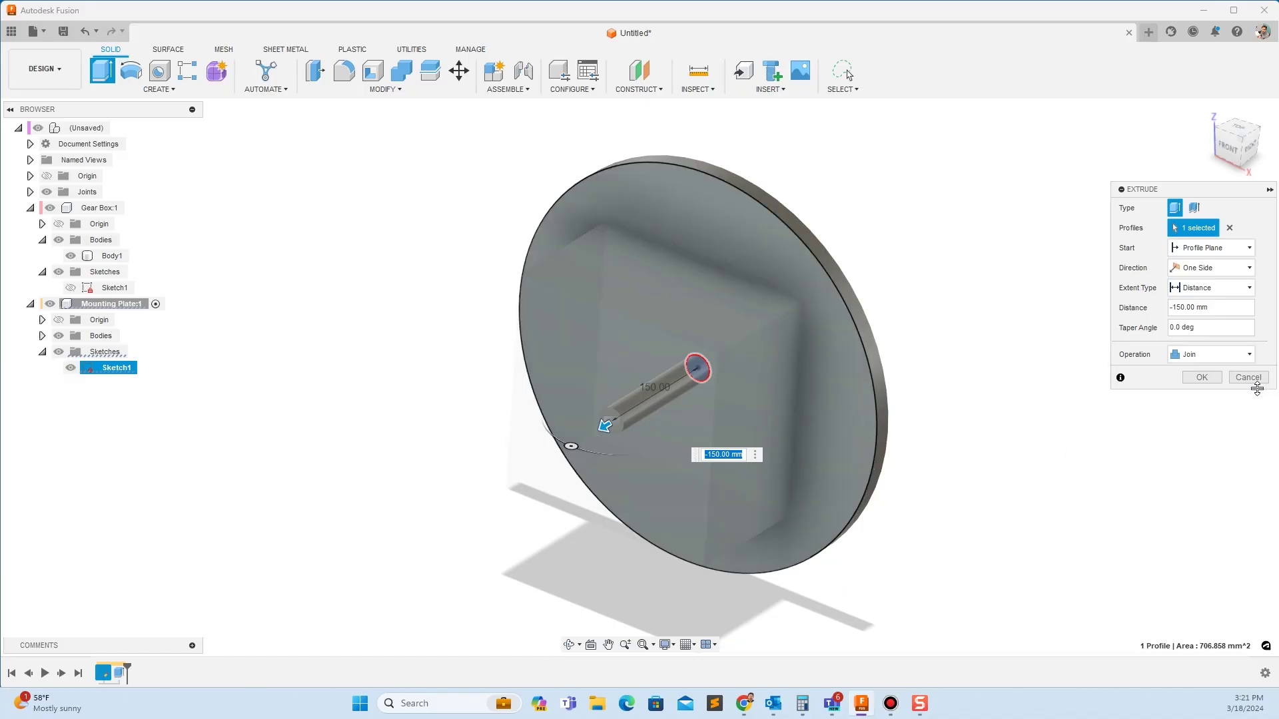
click(1203, 378)
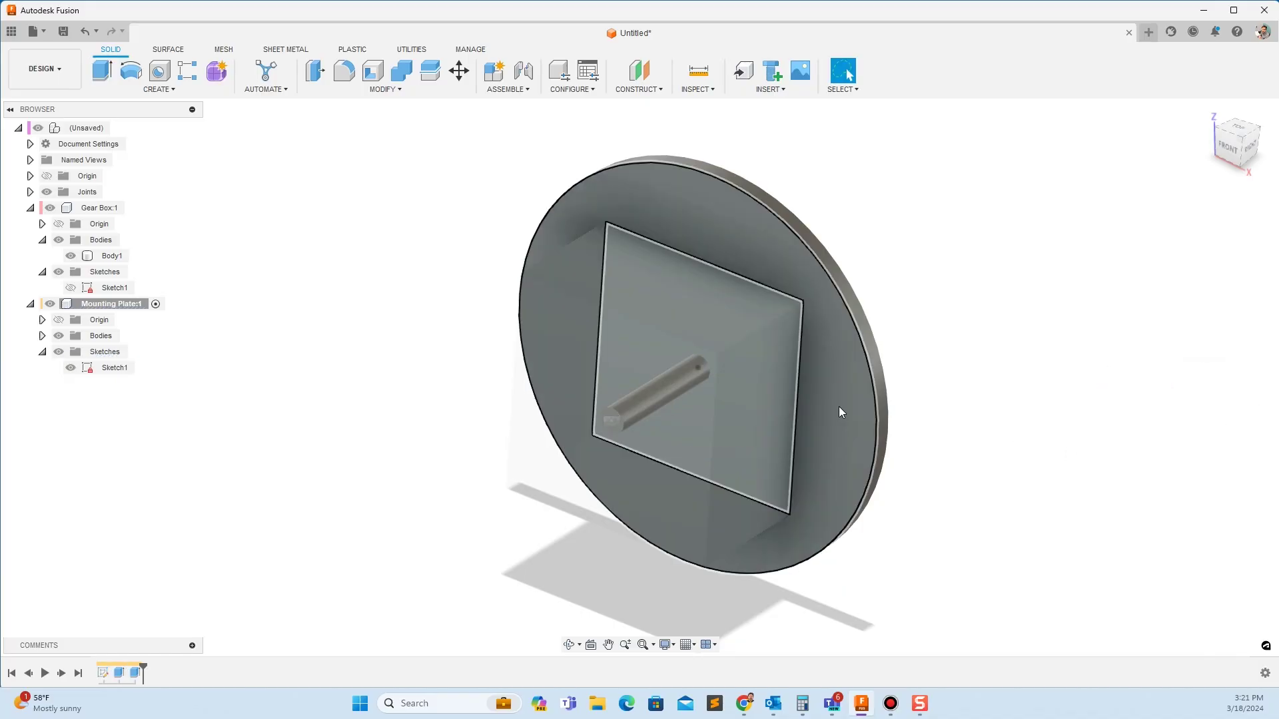
shift+middle_drag(866, 406, 811, 418)
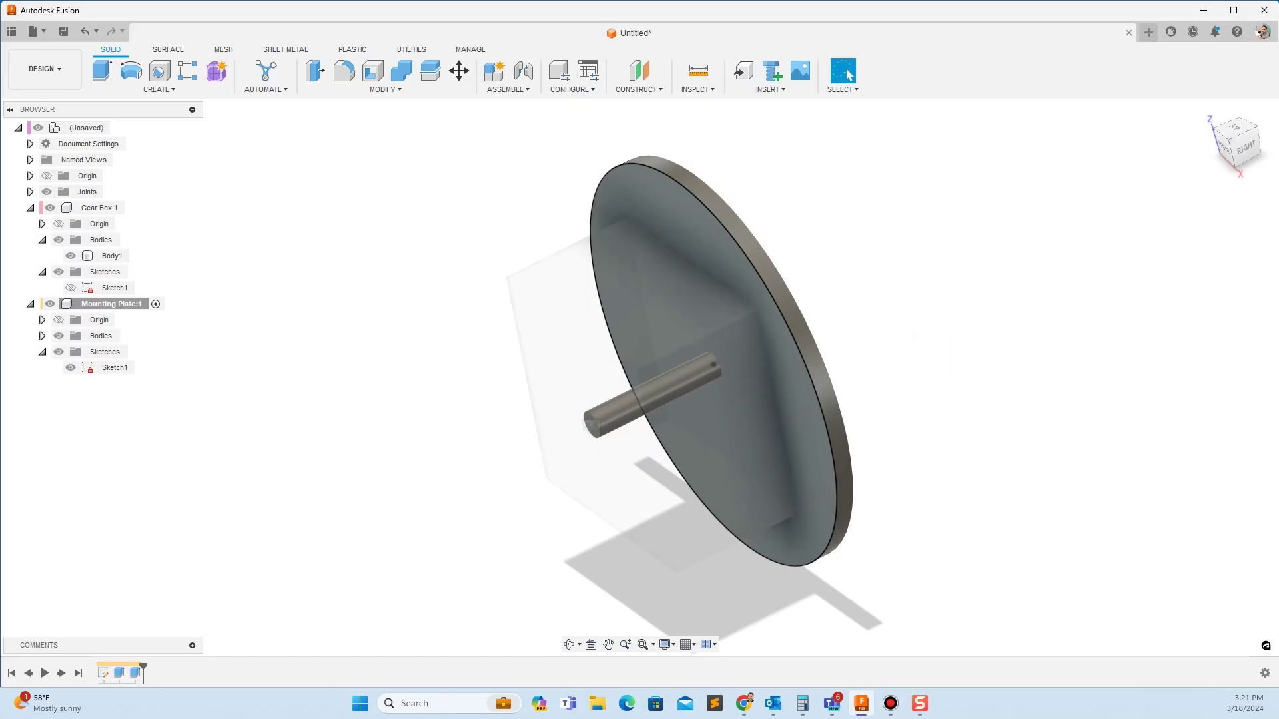
Start a sketch on the plate face and draw lines from the circle's centre to its top and bottom.
key(s)
click(343, 230)
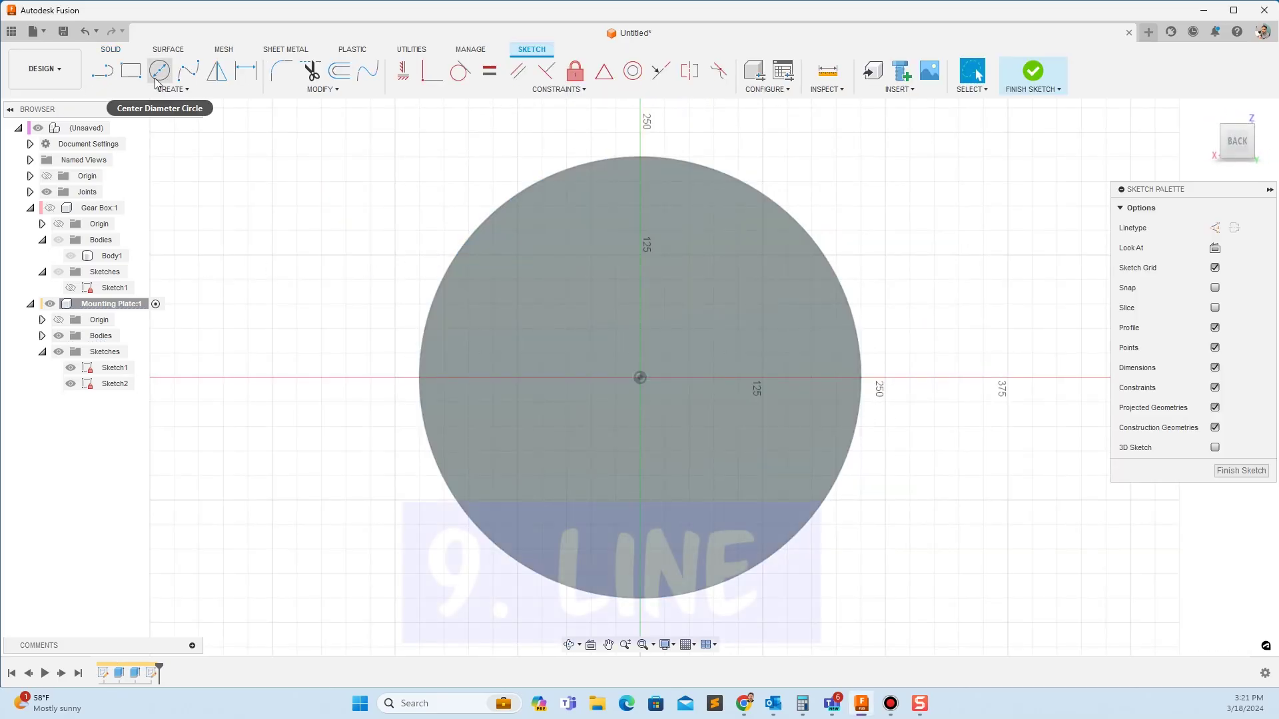
click(102, 70)
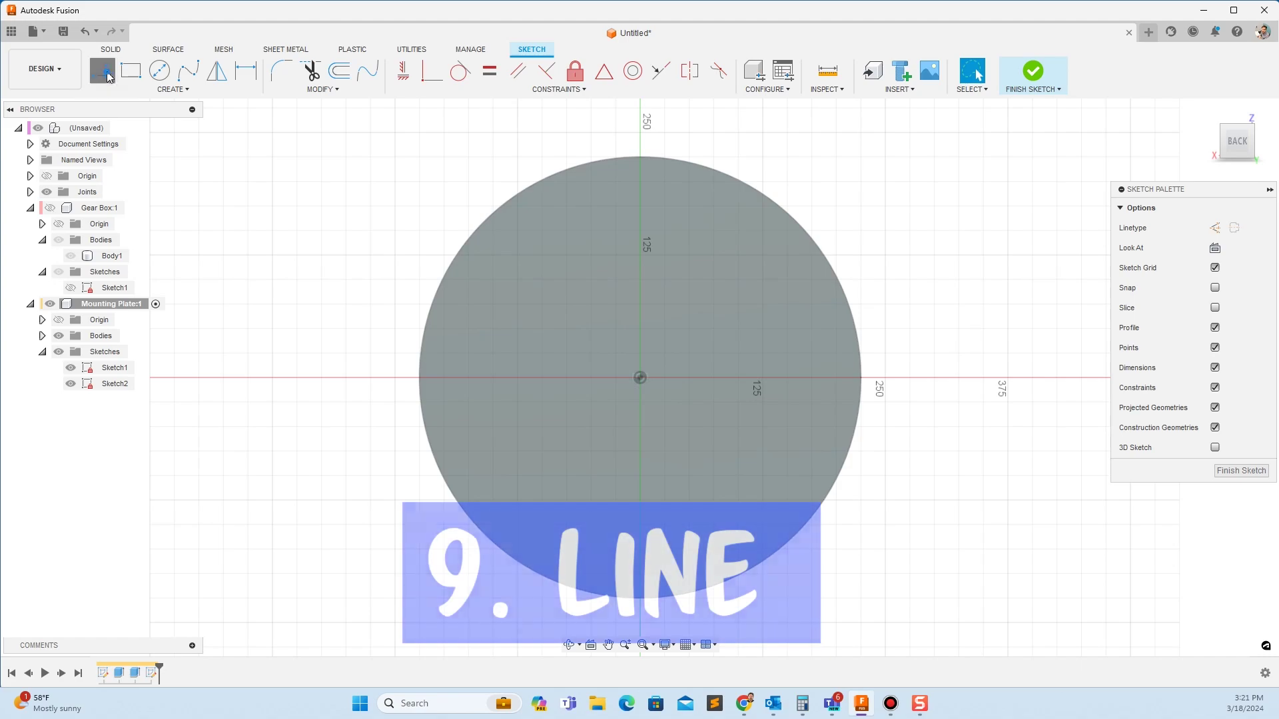
click(641, 377)
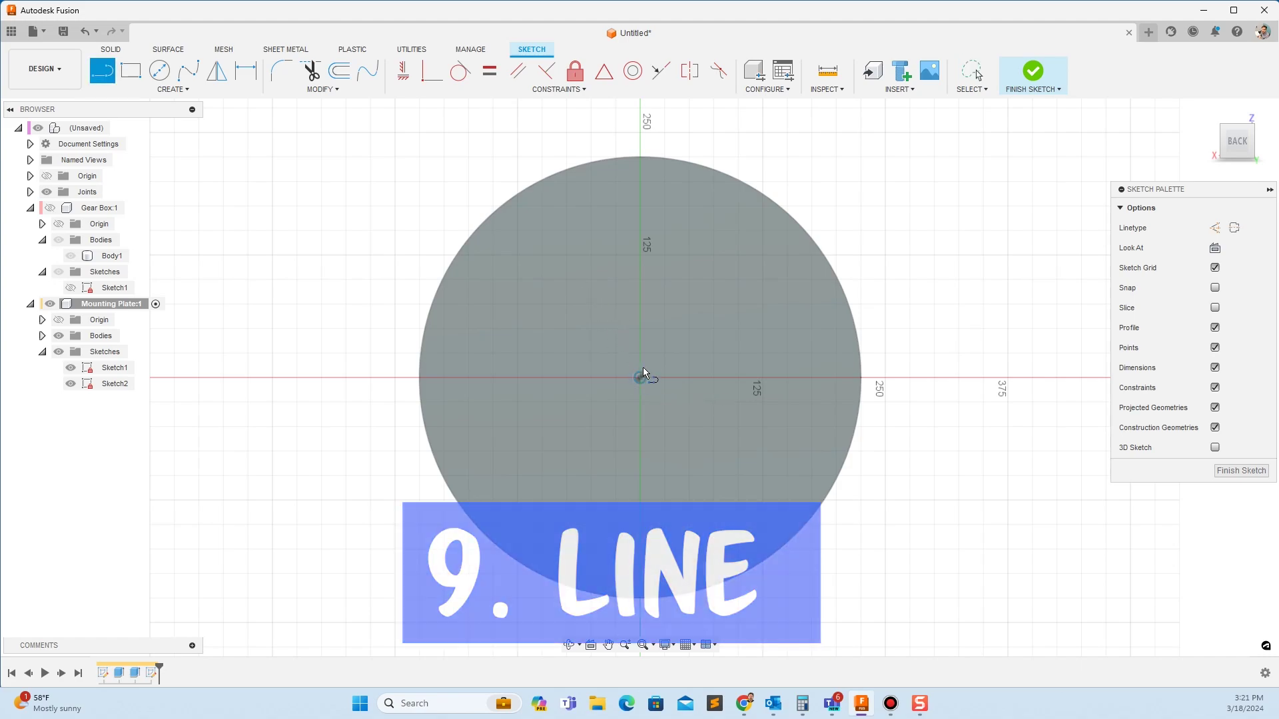
click(640, 133)
key(Escape)
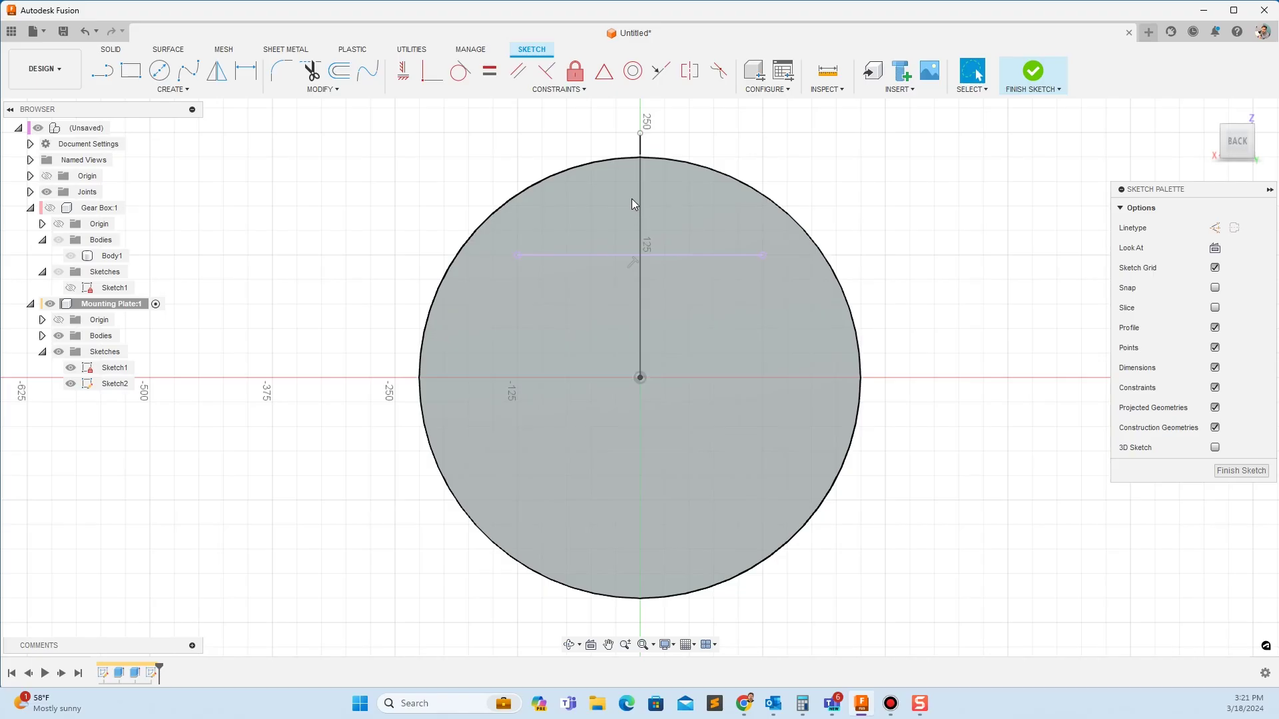
key(l)
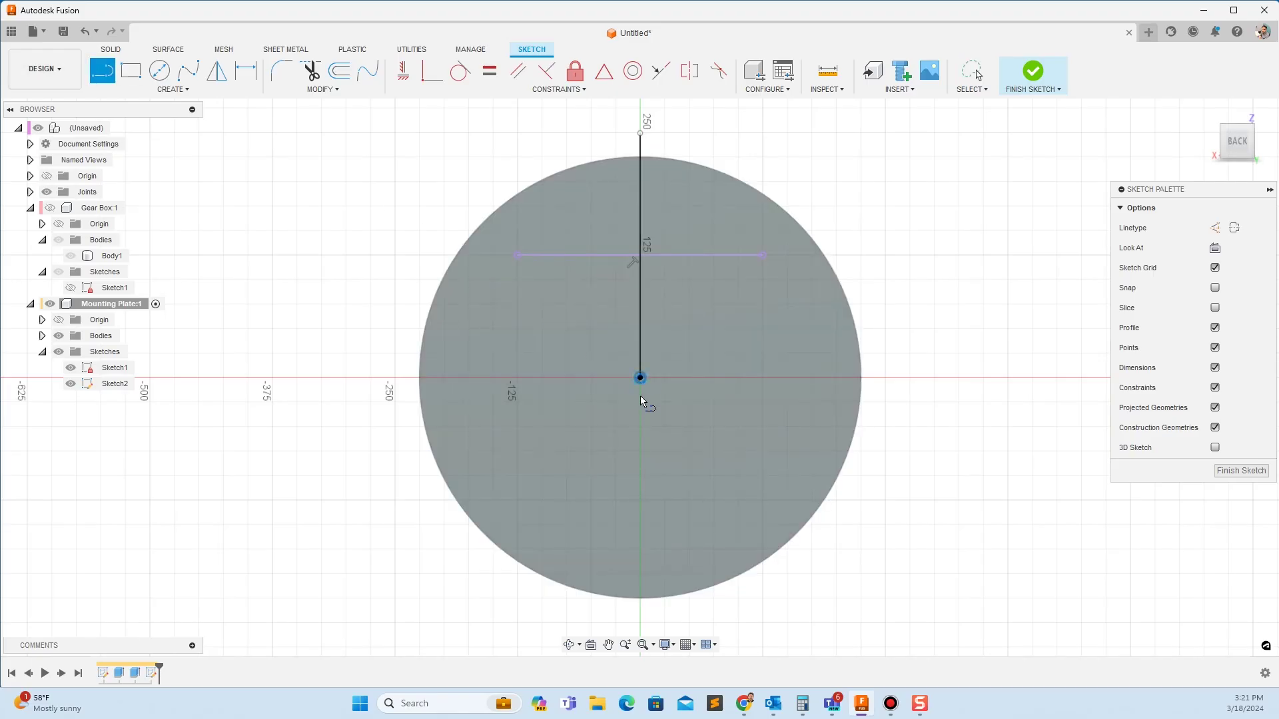
click(640, 378)
click(640, 629)
key(Escape)
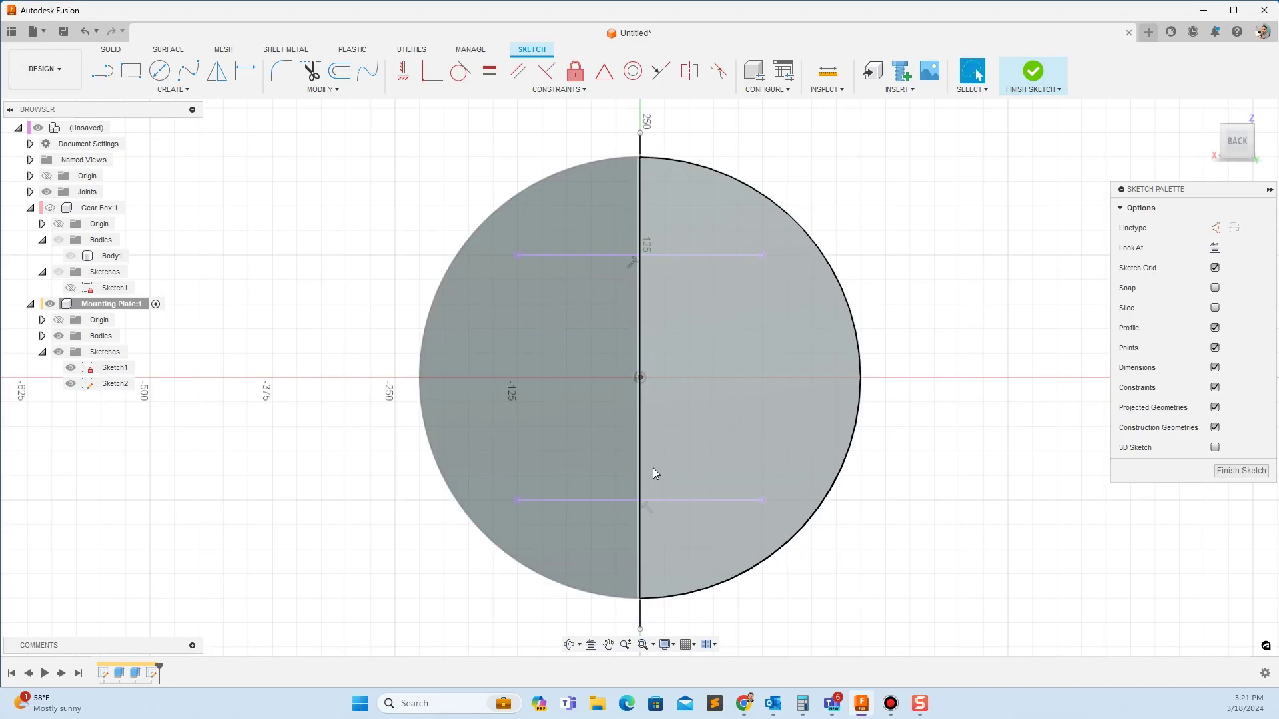
Convert both vertical line halves to dashed construction geometry.
click(638, 453)
shift+click(638, 319)
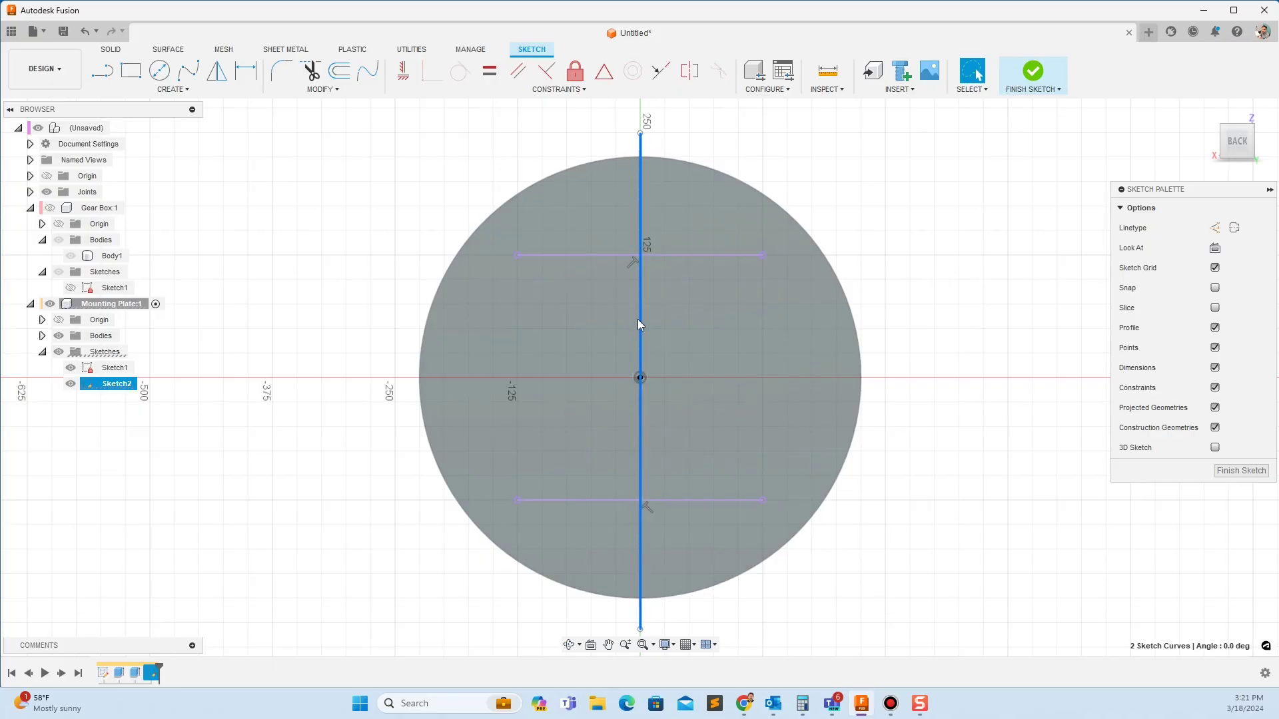
key(x)
click(907, 212)
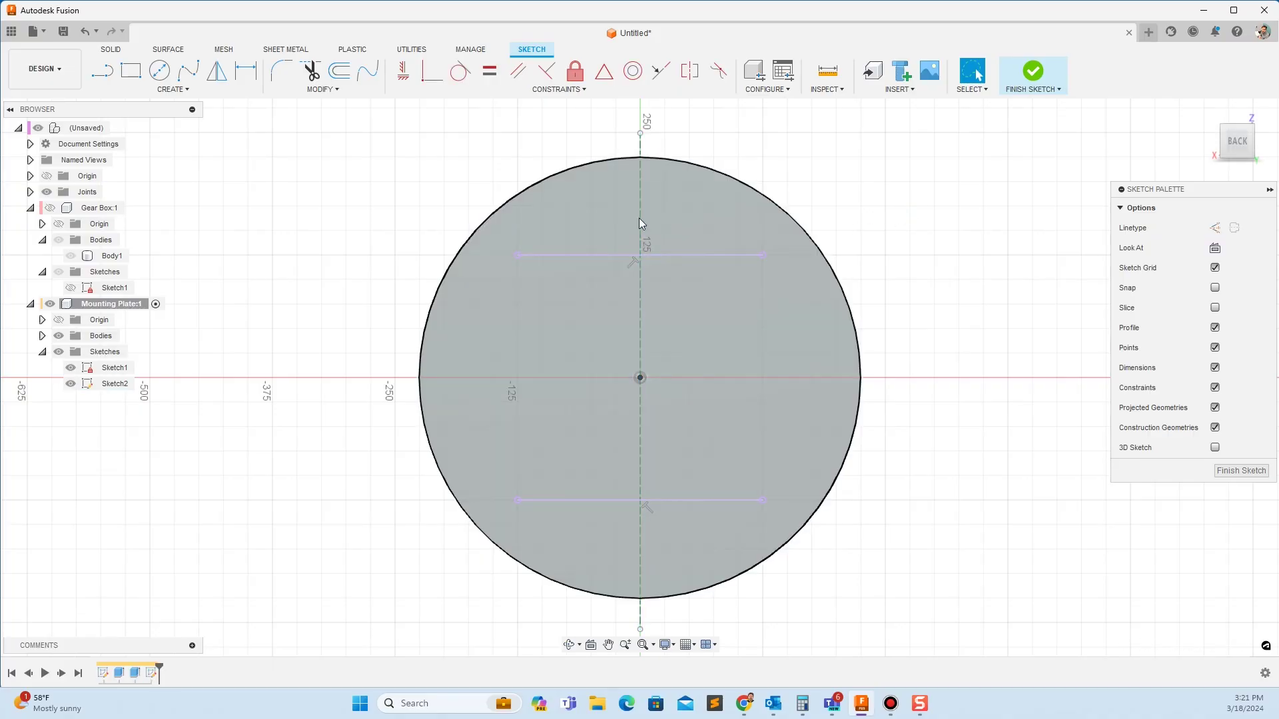
right_click(639, 220)
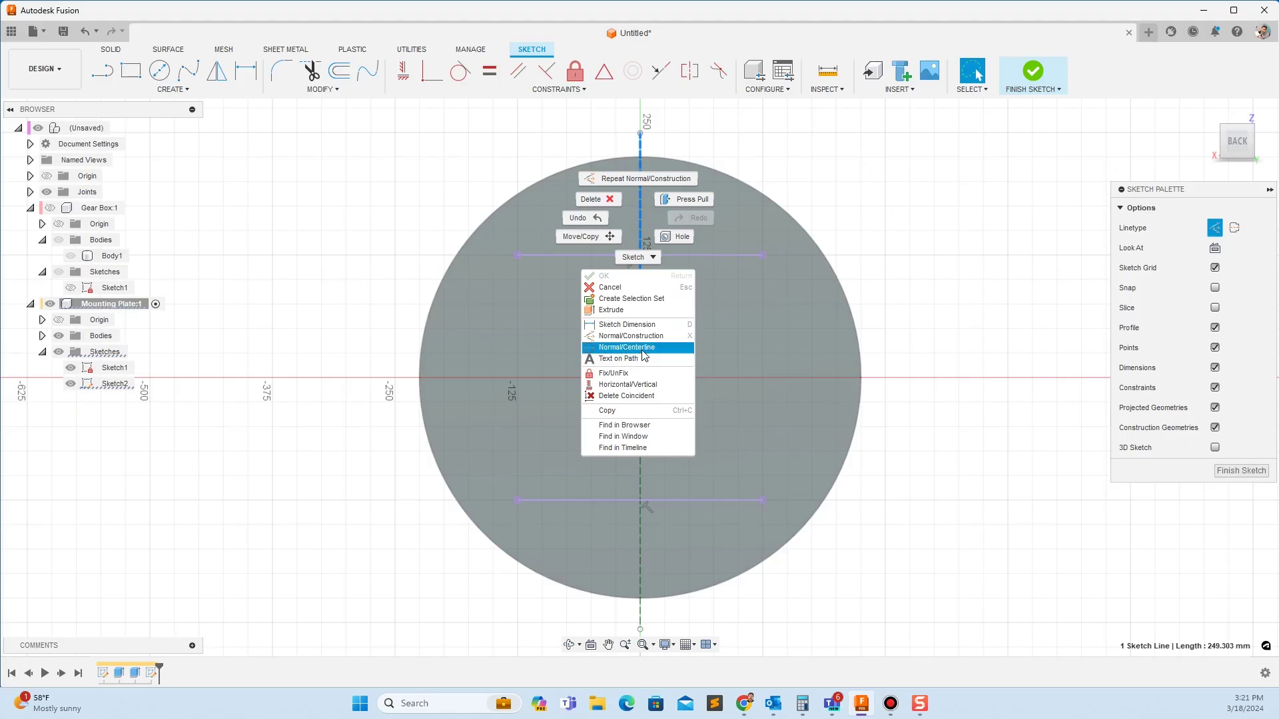
click(851, 202)
click(854, 242)
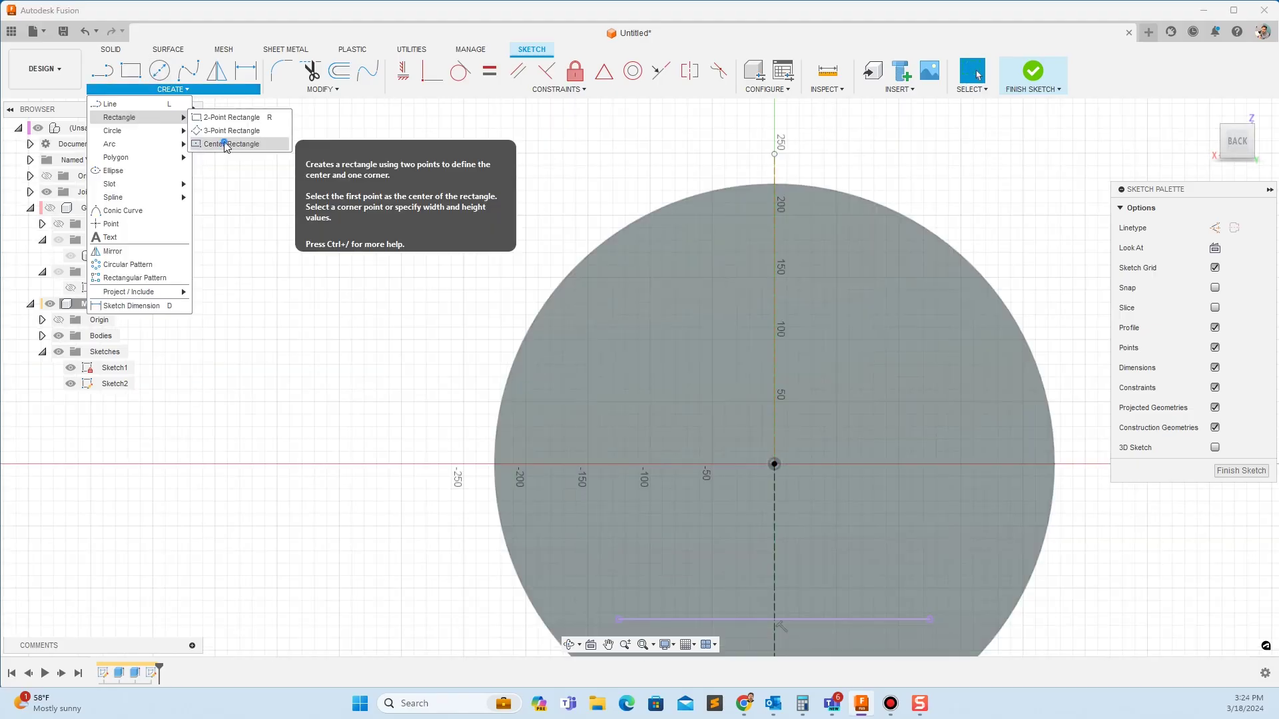
Draw a centre rectangle on the vertical axis and dimension its width 270.
click(226, 142)
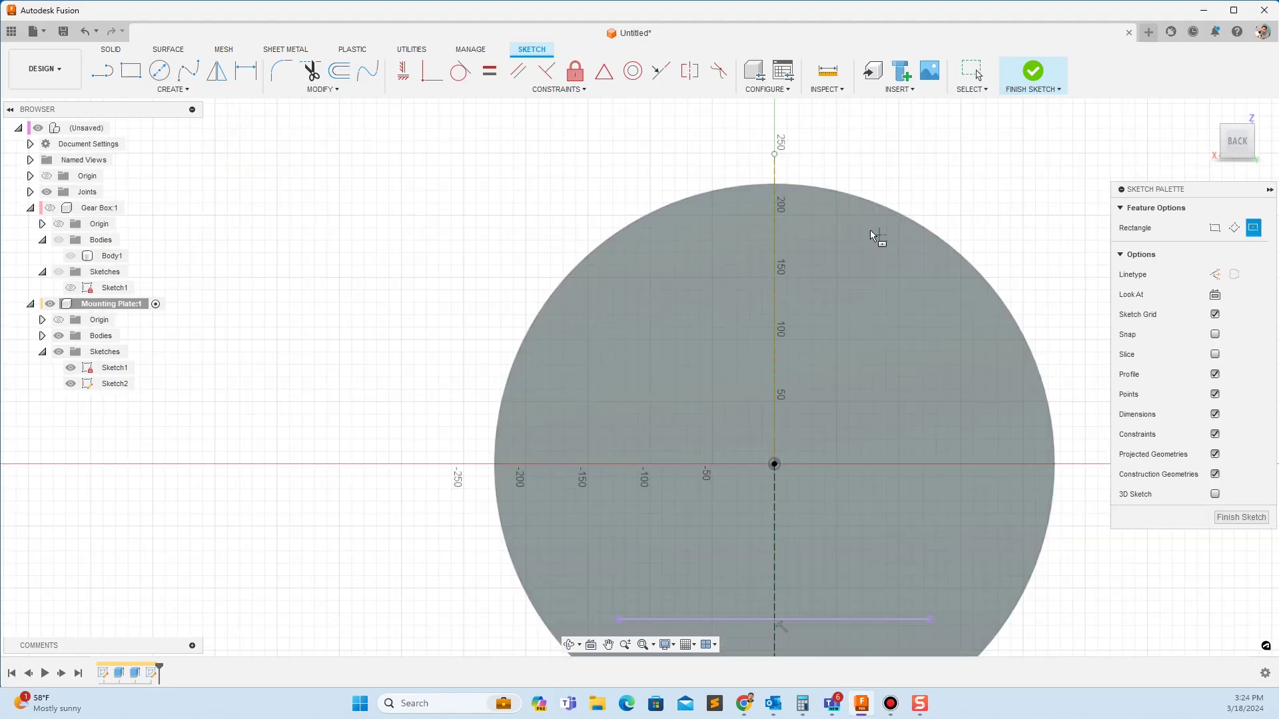
click(774, 243)
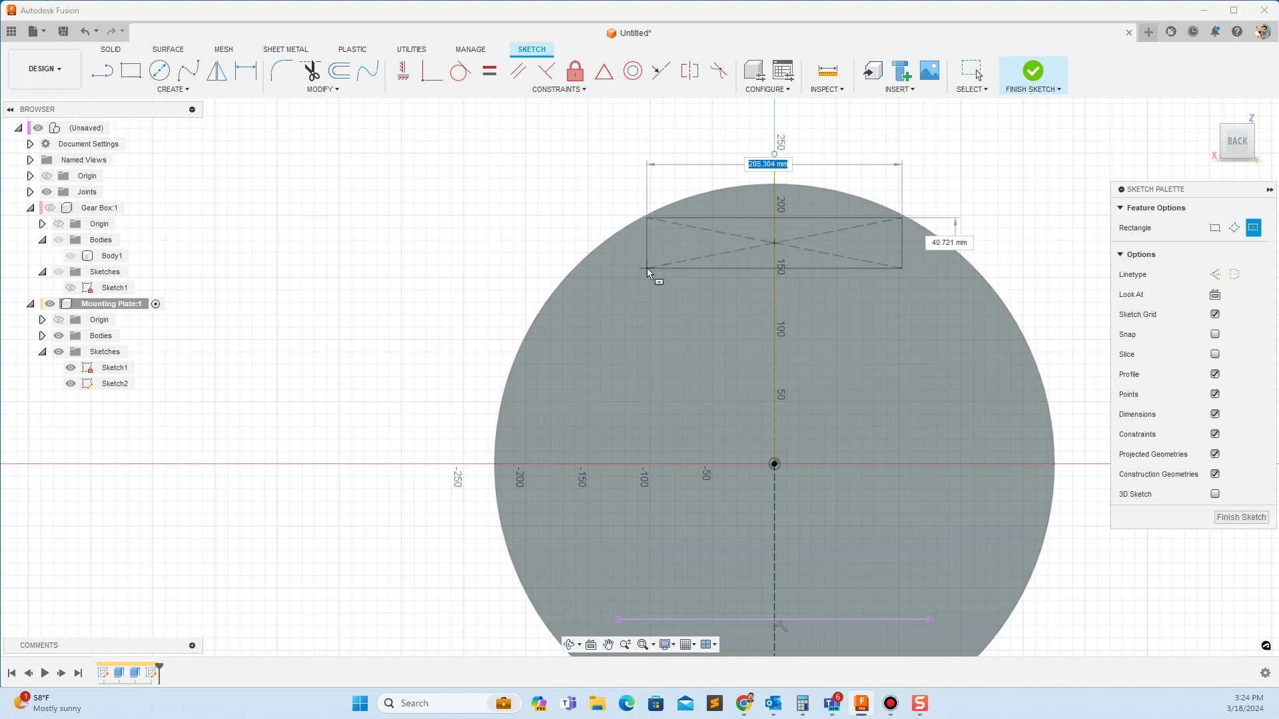
click(646, 267)
key(Escape)
key(d)
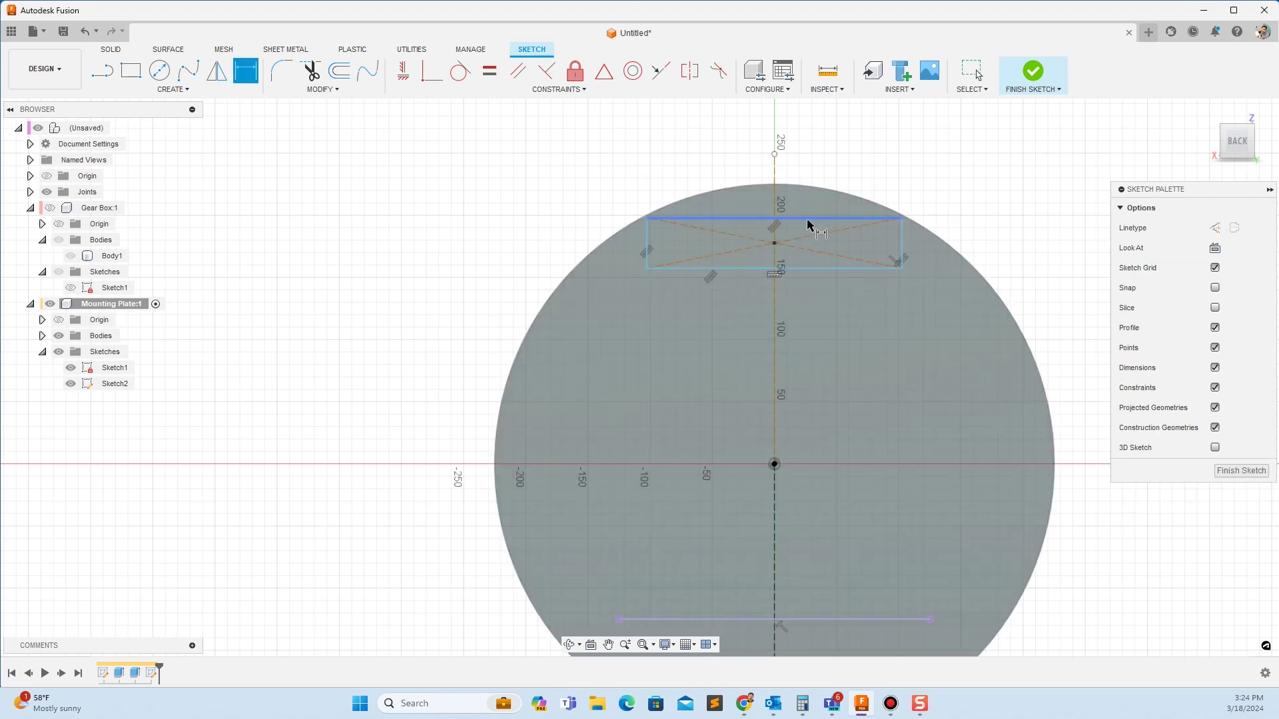
click(648, 242)
click(903, 243)
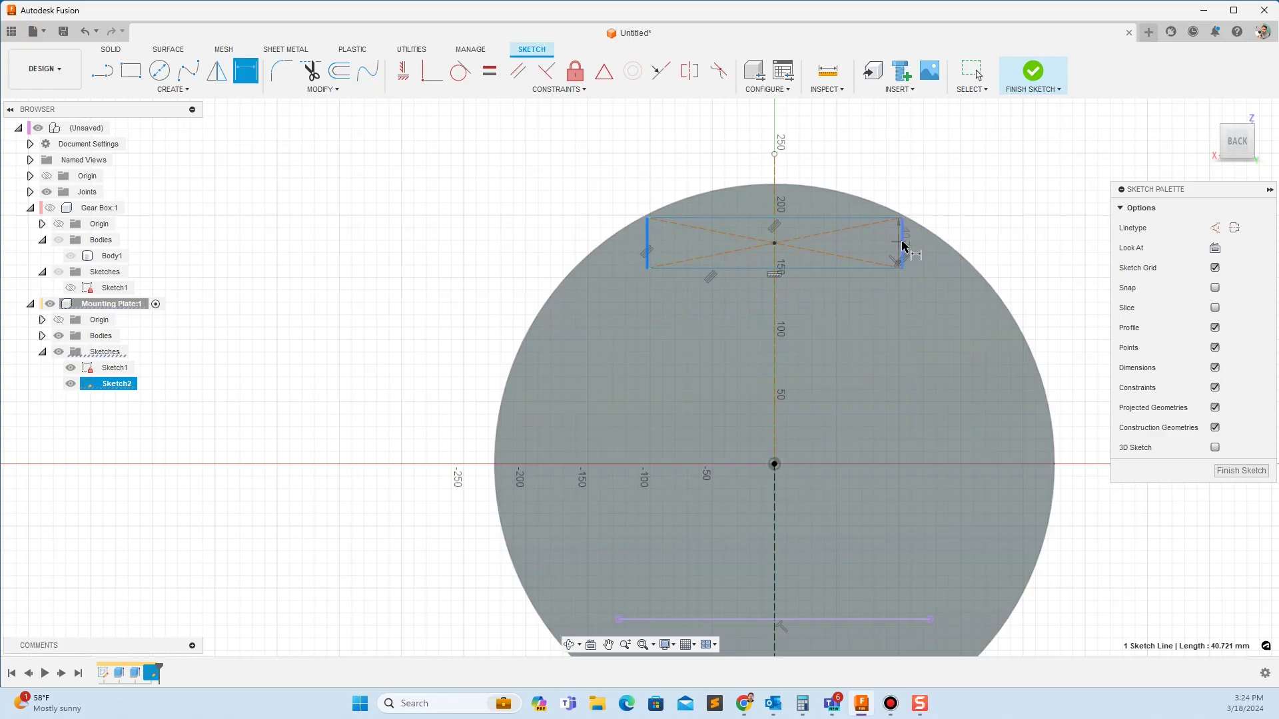
click(893, 154)
text(270)
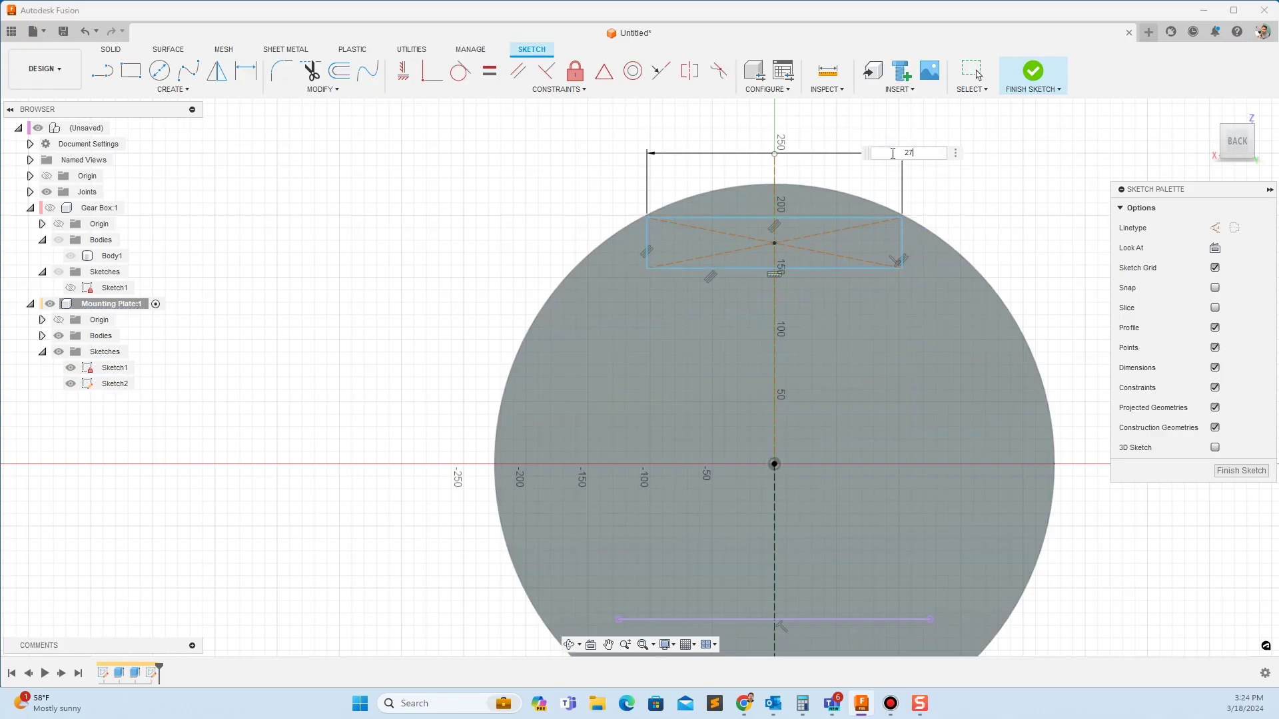
key(Return)
Dimension the rectangle's bottom edge 128 from the circle's centre.
scroll(900, 158, down, 2)
scroll(701, 138, up, 3)
scroll(528, 174, down, 3)
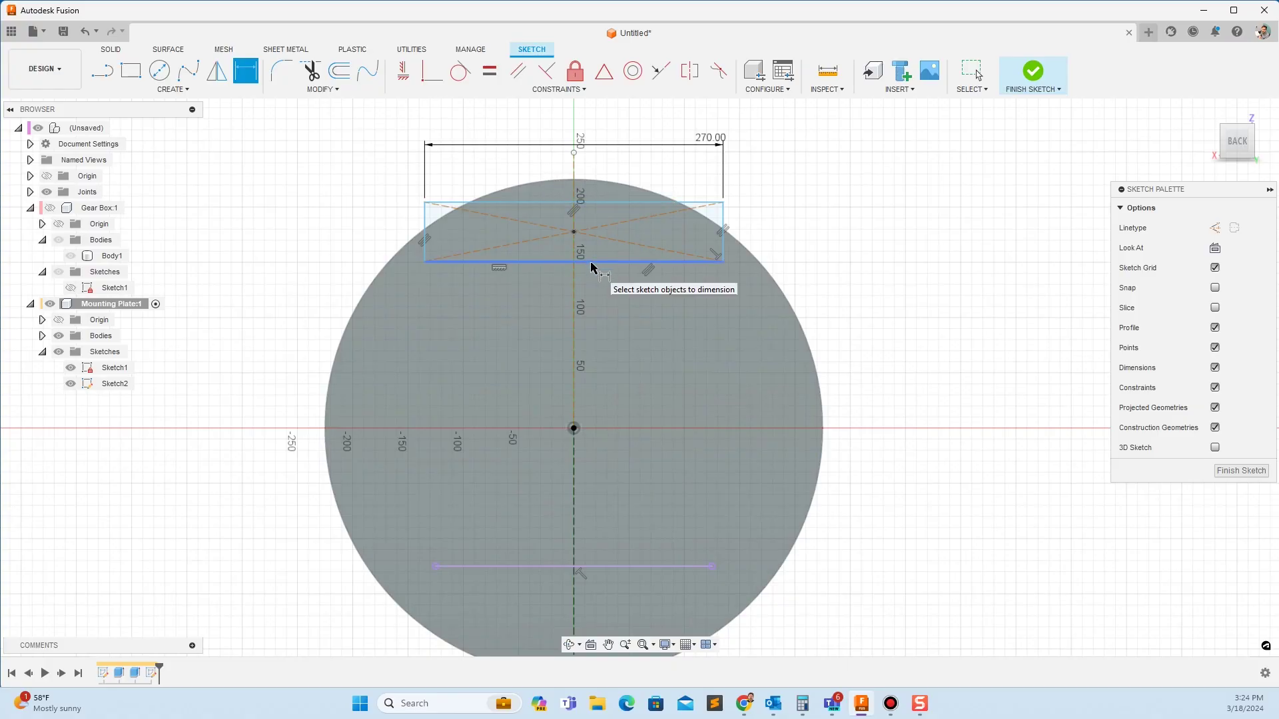
click(592, 264)
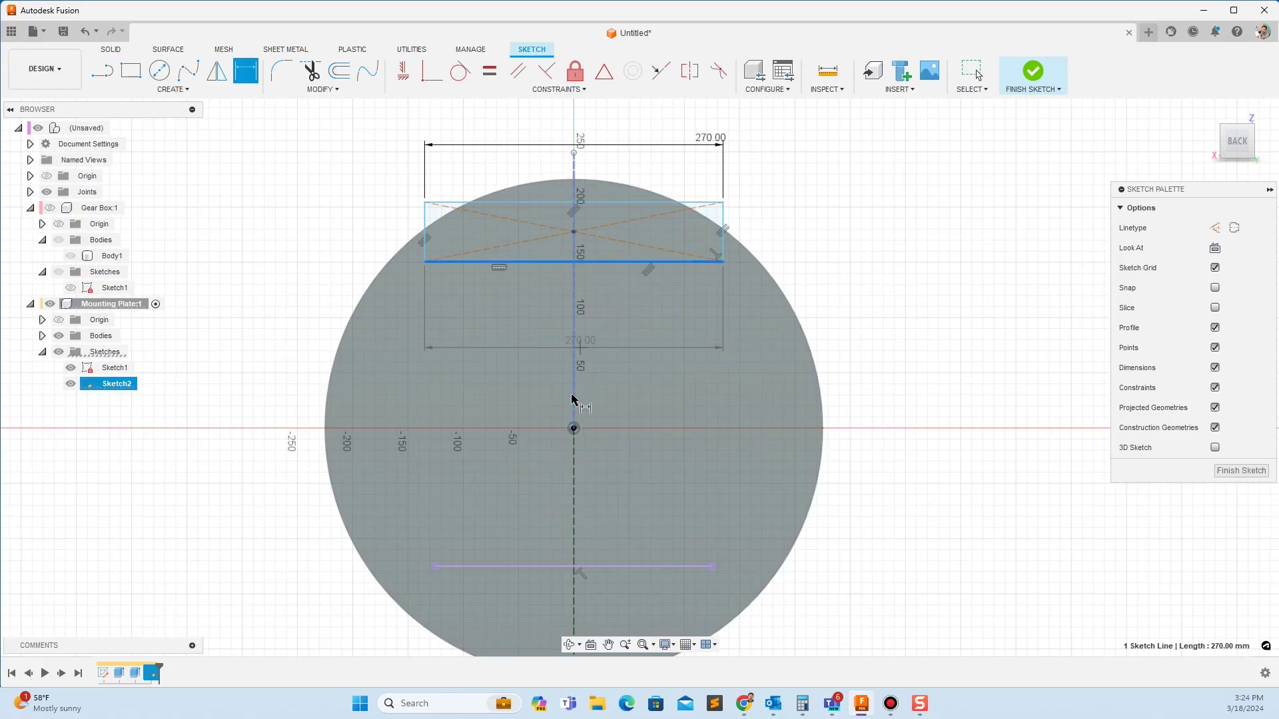
click(574, 428)
click(631, 381)
text(1)
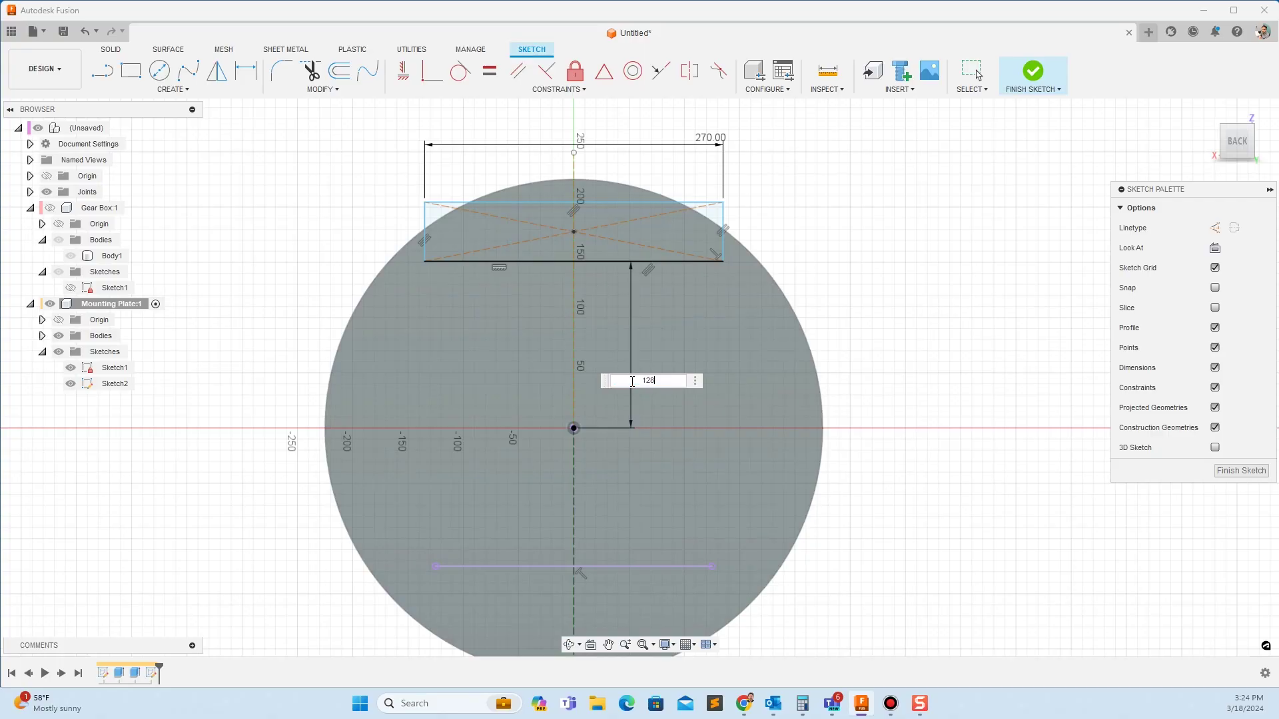
text(28)
key(Return)
scroll(539, 270, up, 2)
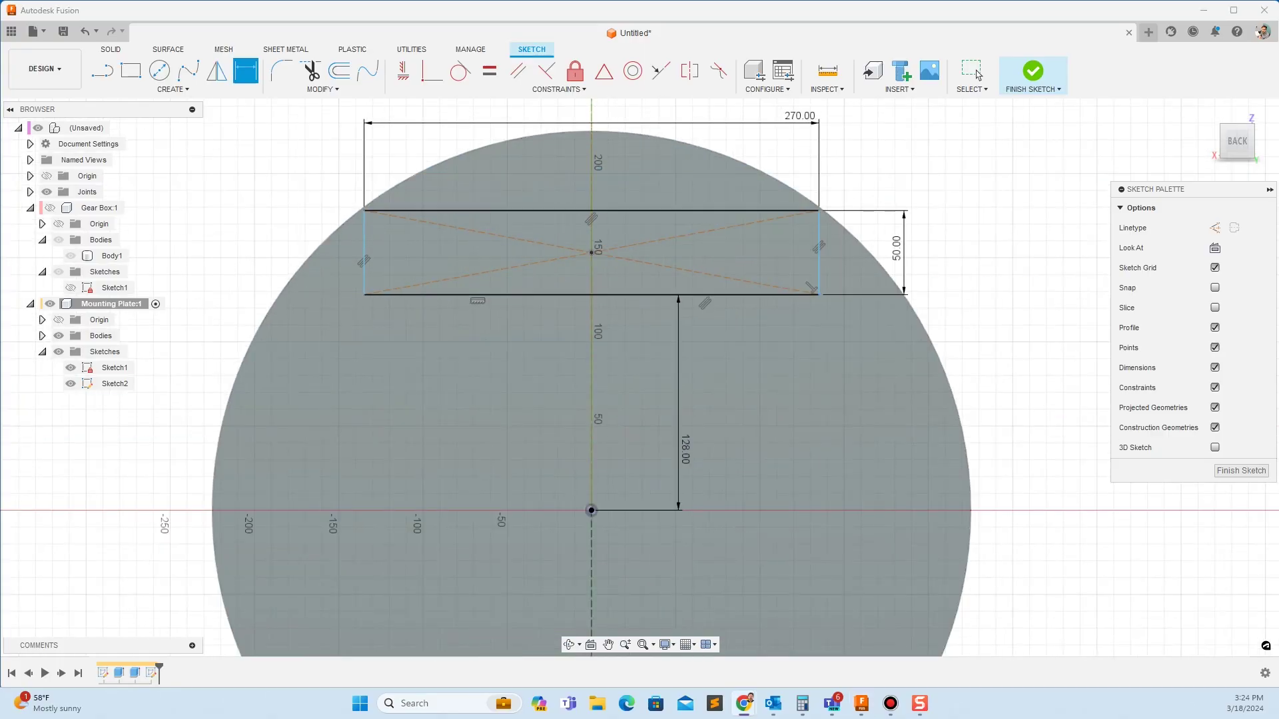
Draw two vertical lines across the top rectangle.
key(l)
click(653, 210)
click(652, 293)
scroll(610, 275, up, 2)
Dimension both vertical lines 20 from the vertical axis.
key(d)
click(722, 194)
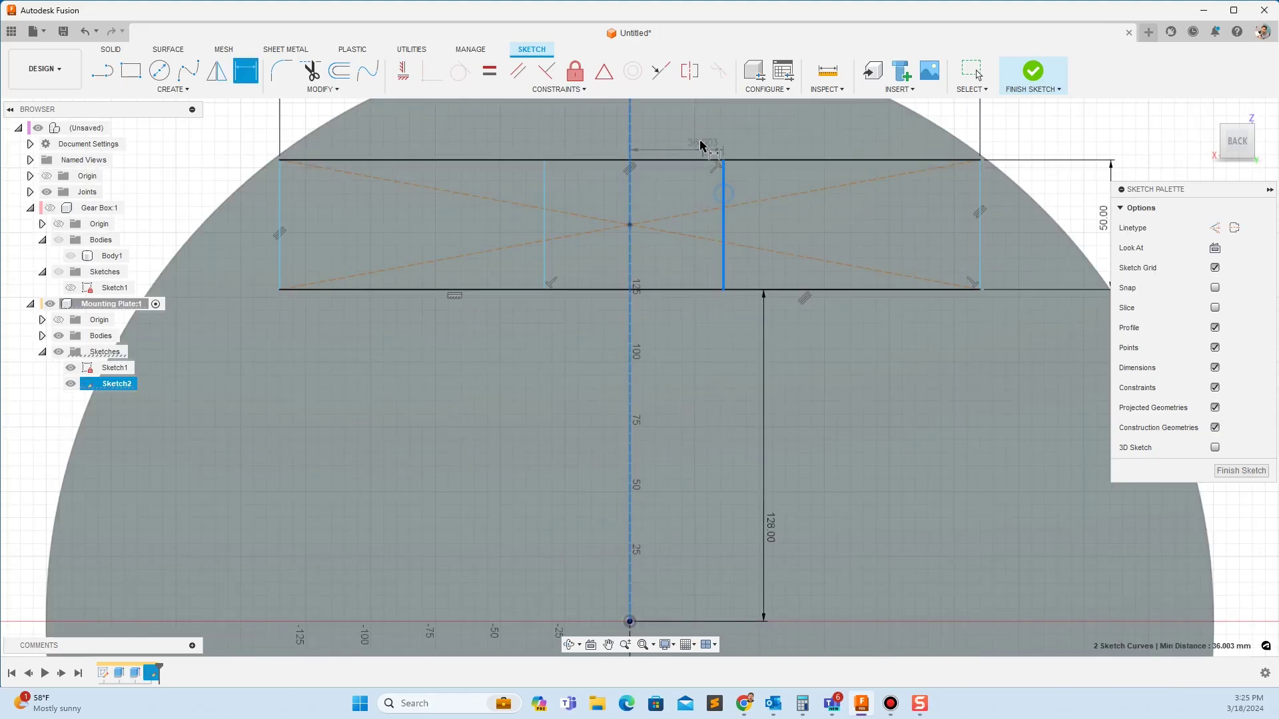
click(693, 132)
text(20)
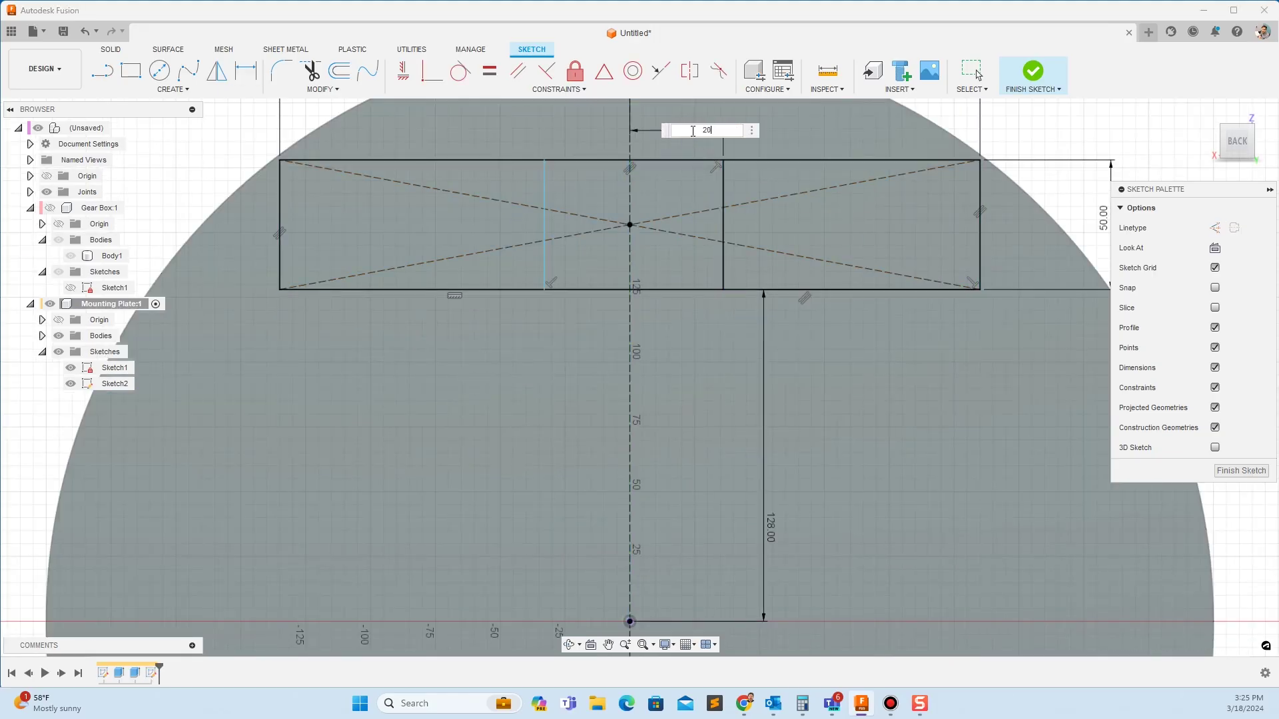
key(Return)
click(629, 190)
click(547, 193)
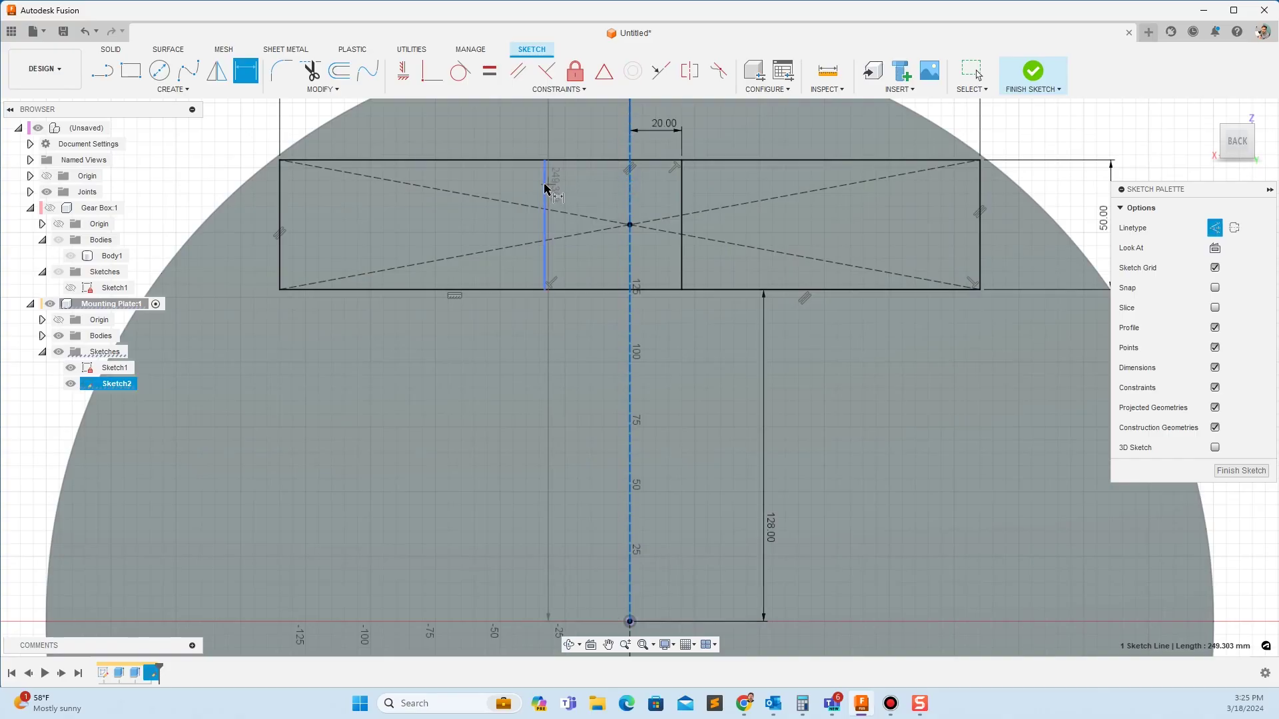
click(585, 128)
text(20)
key(Return)
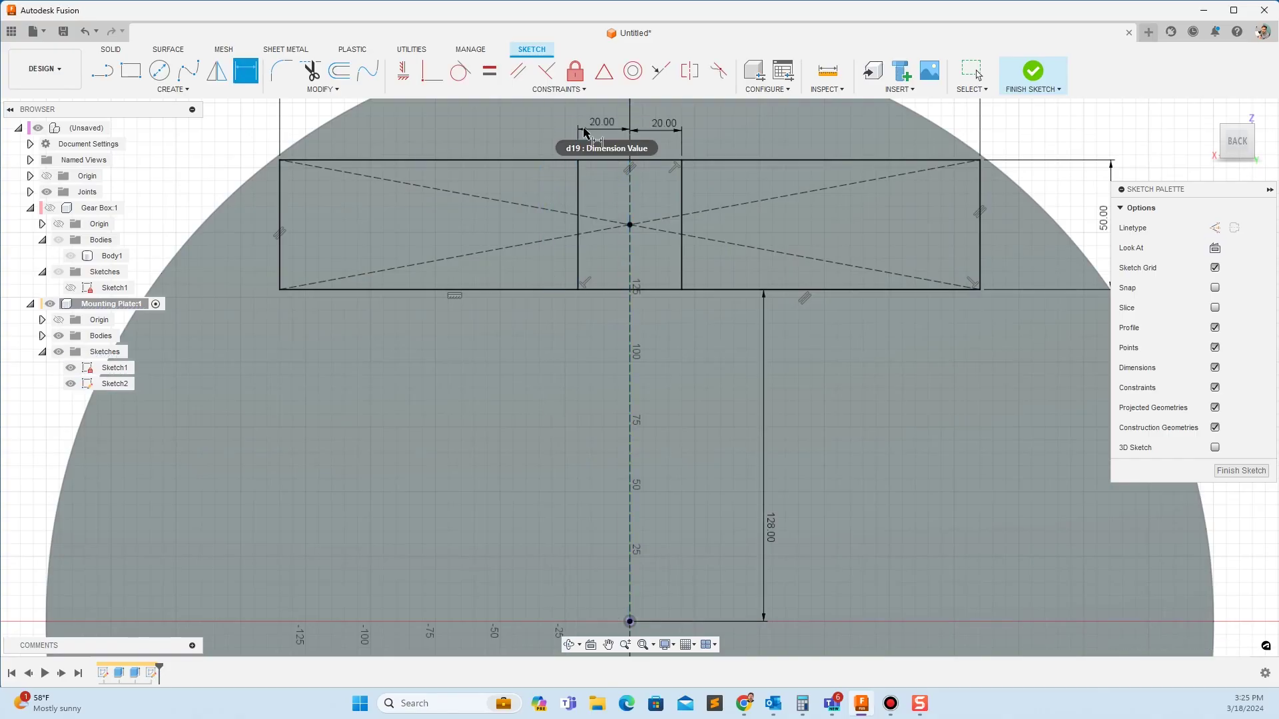
scroll(680, 130, down, 4)
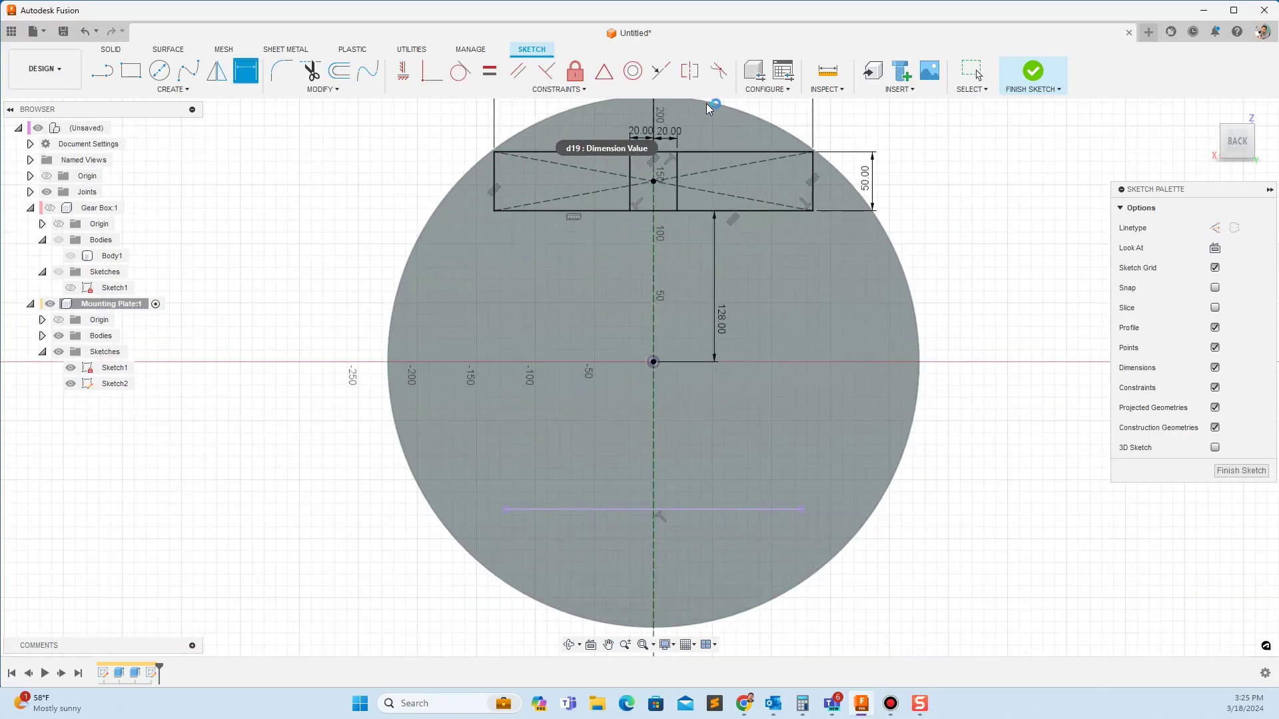
scroll(696, 116, up, 3)
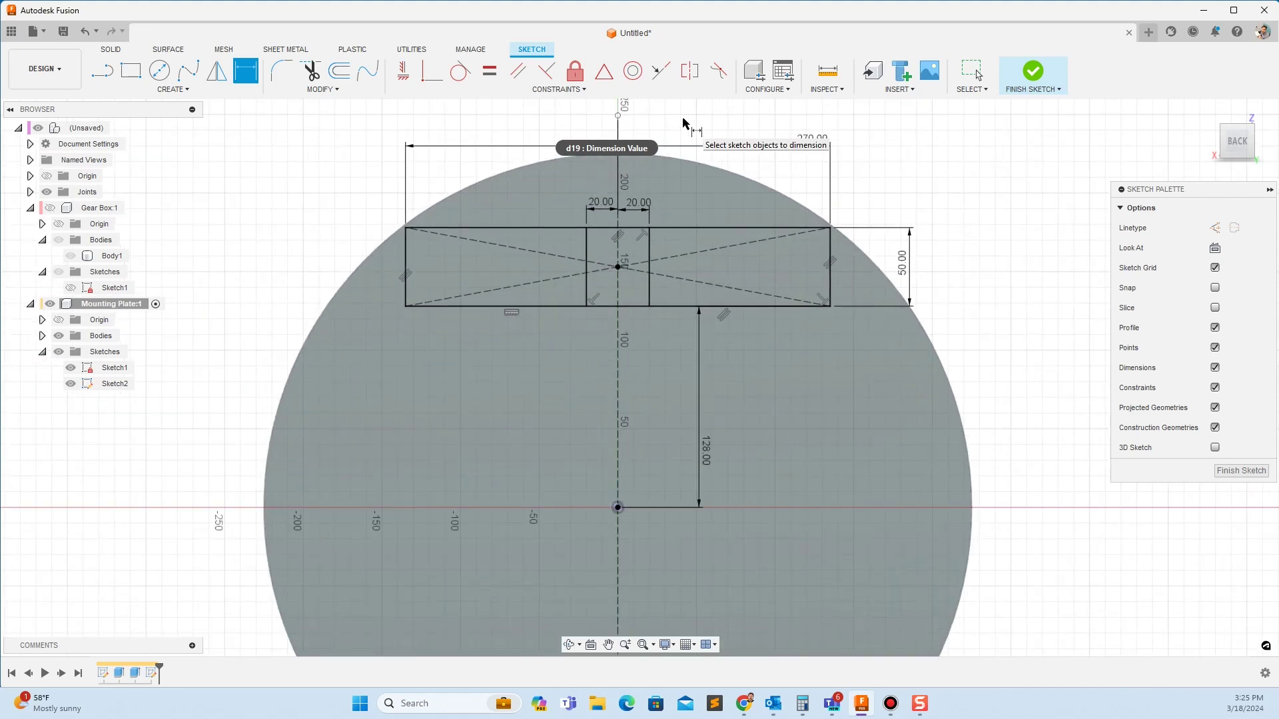
Place a second centre rectangle's centre near the circle's bottom.
key(r)
scroll(646, 366, down, 3)
click(631, 590)
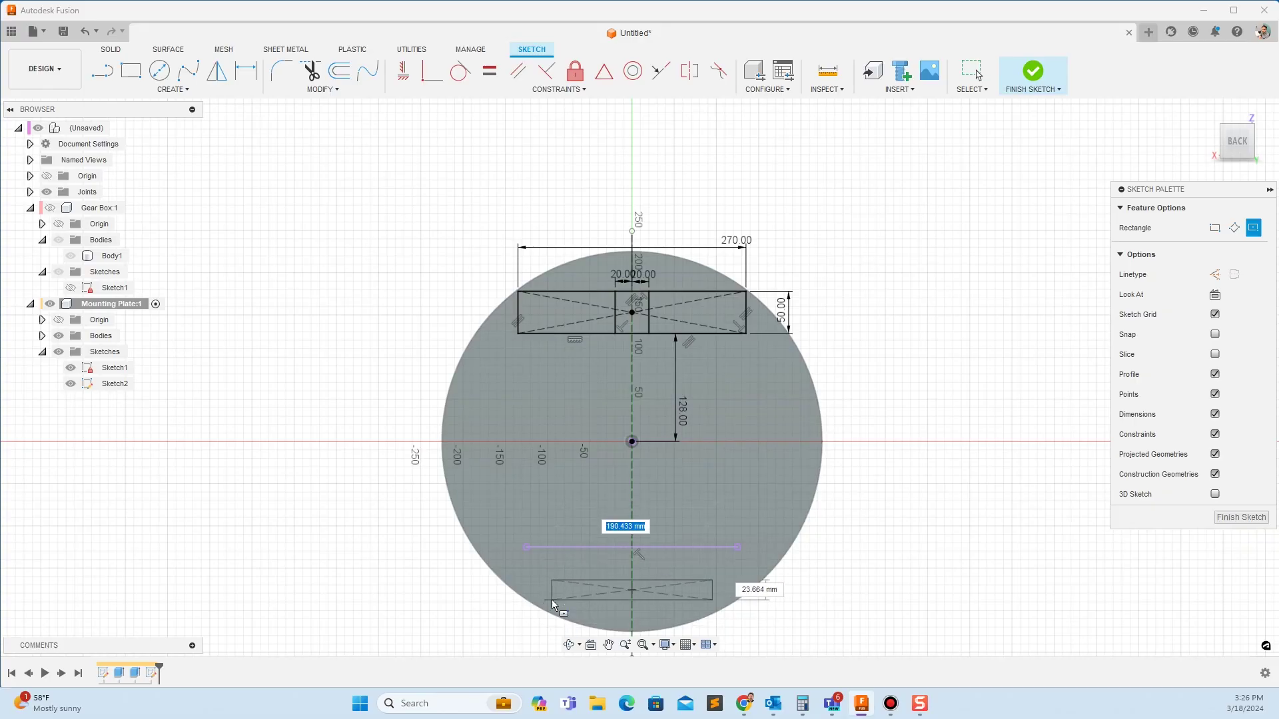
Size the bottom rectangle and dimension it 50 tall and 240 wide.
click(547, 615)
key(d)
scroll(680, 616, up, 2)
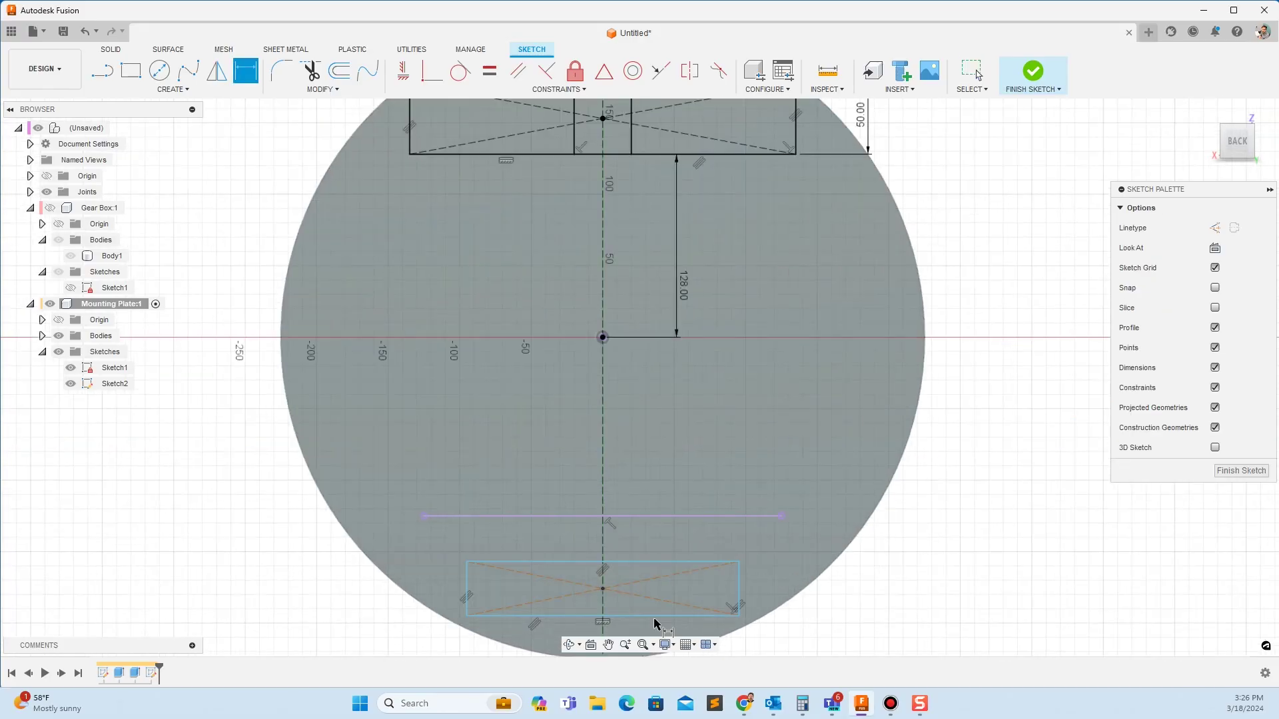
click(467, 590)
click(441, 587)
text(50)
key(Return)
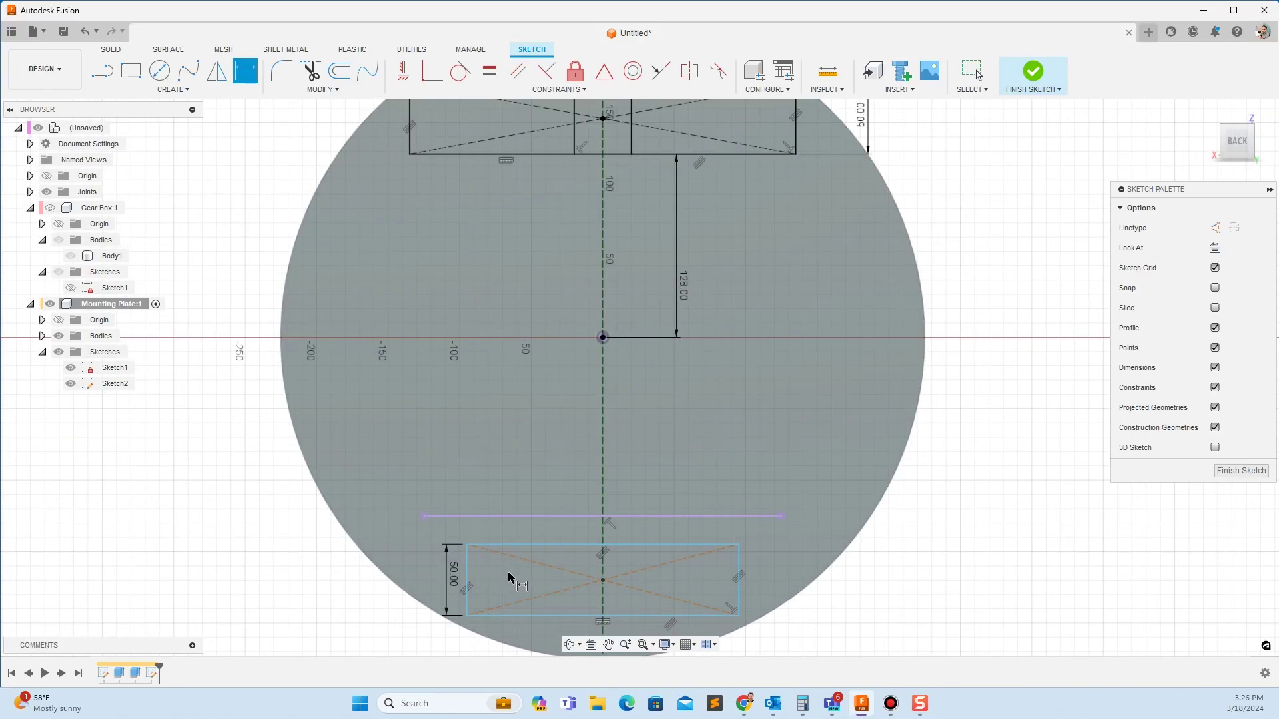
click(547, 614)
click(500, 650)
text(240)
key(Return)
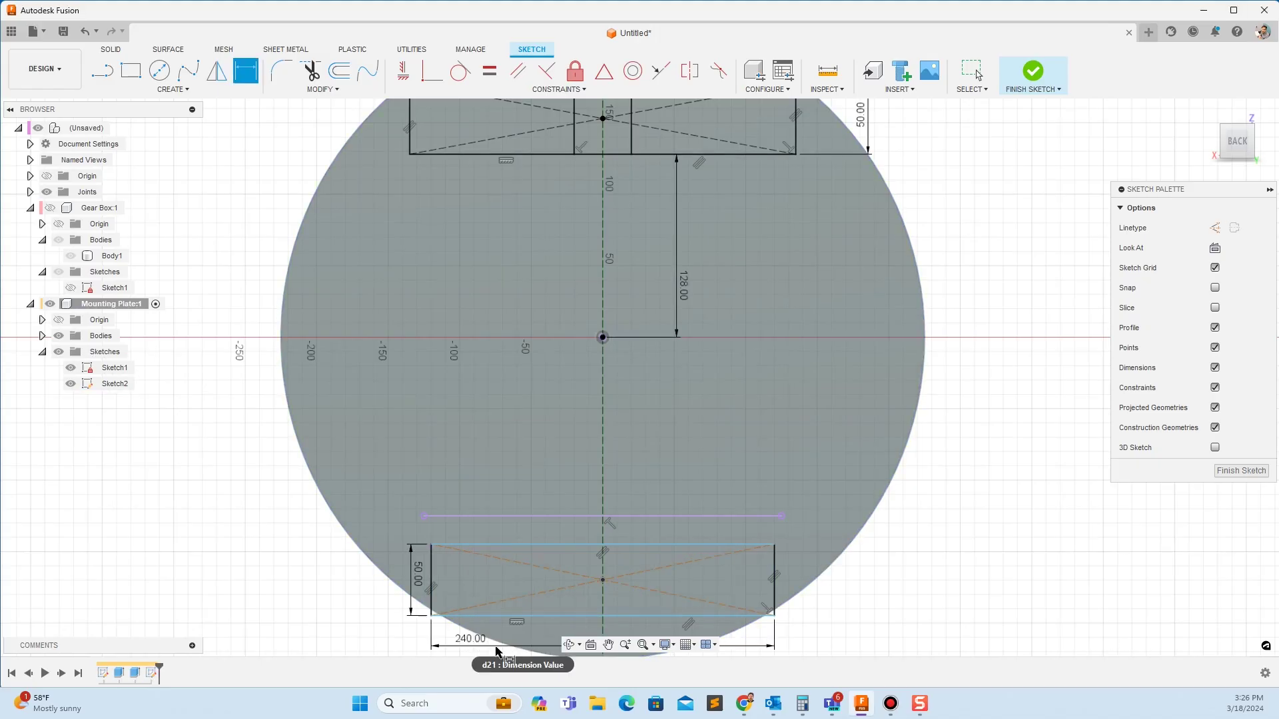
Dimension the bottom rectangle's top edge 130 from the circle's centre.
click(623, 545)
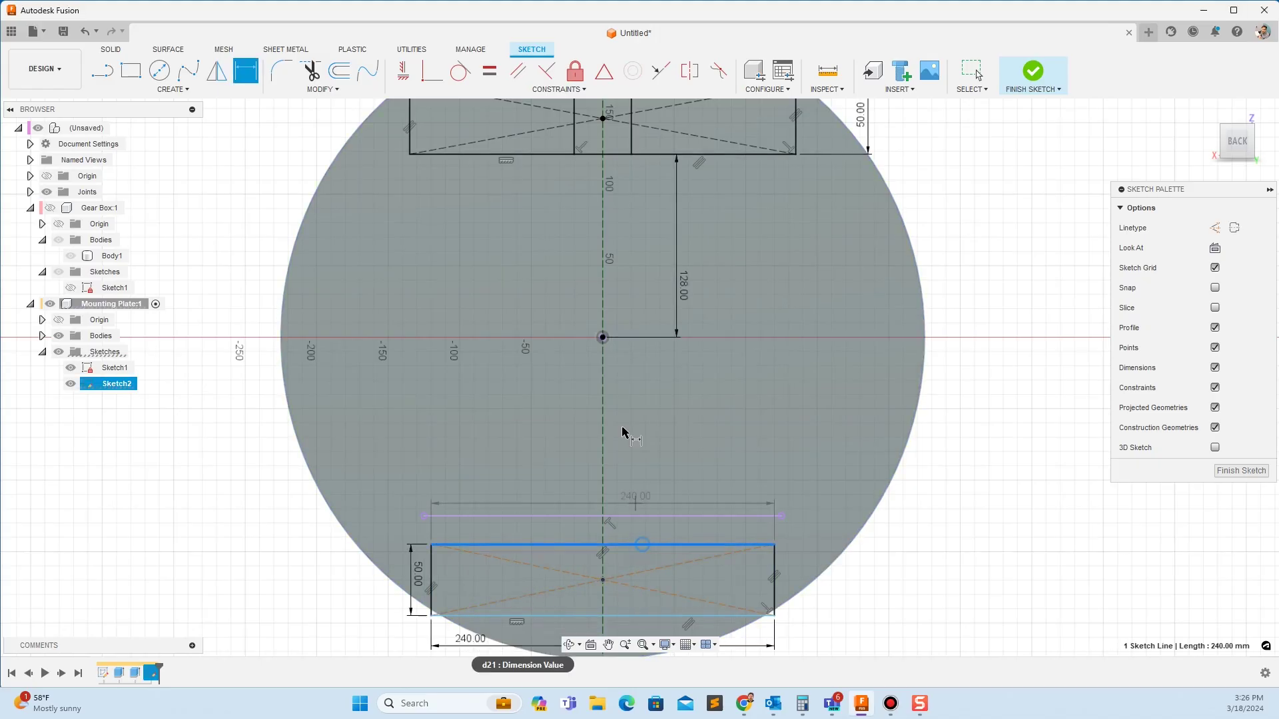
click(603, 337)
click(708, 395)
text(130)
key(Return)
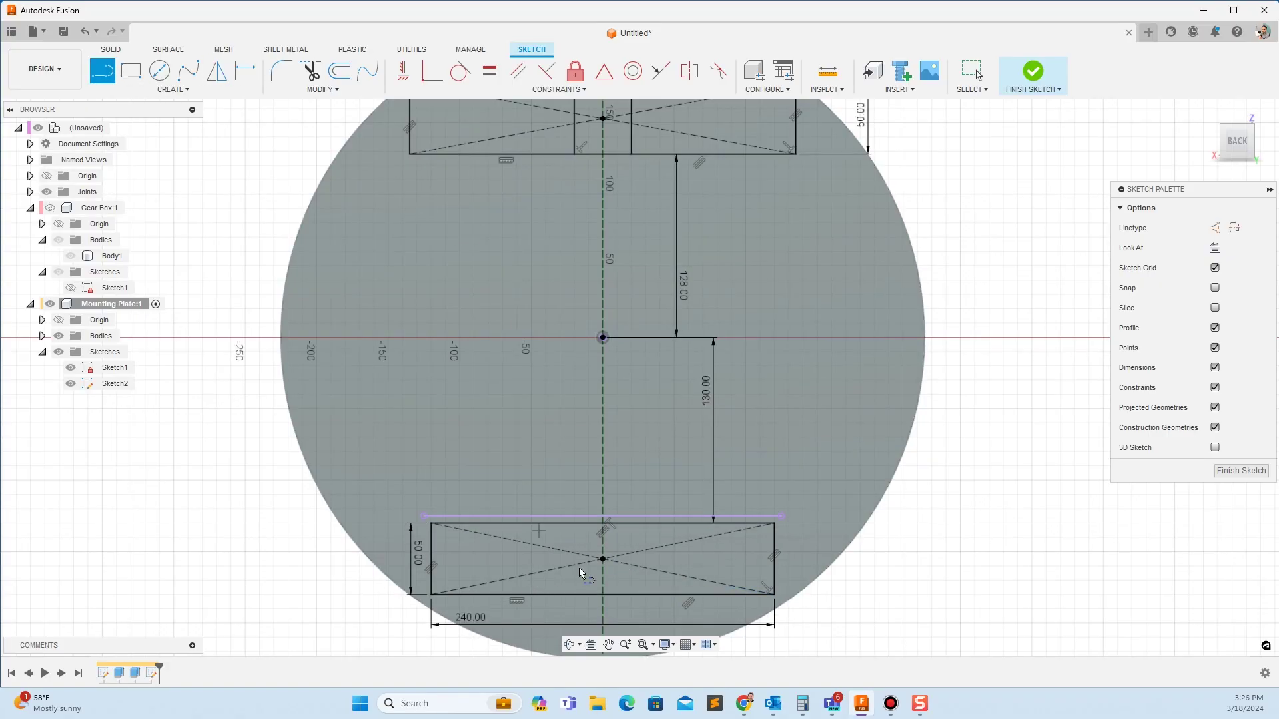
Draw a 2-point rectangle across the middle of the lower strip.
key(r)
click(503, 523)
click(702, 595)
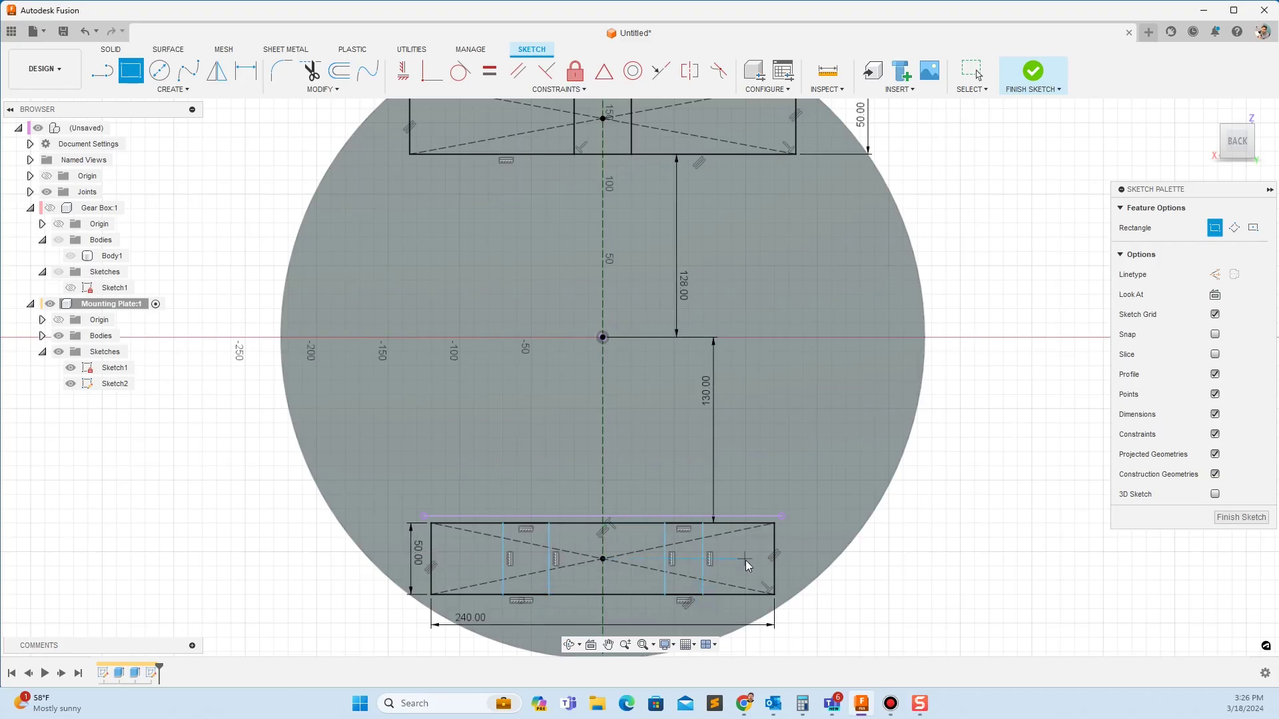
key(Escape)
scroll(657, 564, up, 2)
scroll(521, 591, down, 2)
Dimension the left tab 40 mm wide and 35 mm from the centre line.
key(d)
click(508, 563)
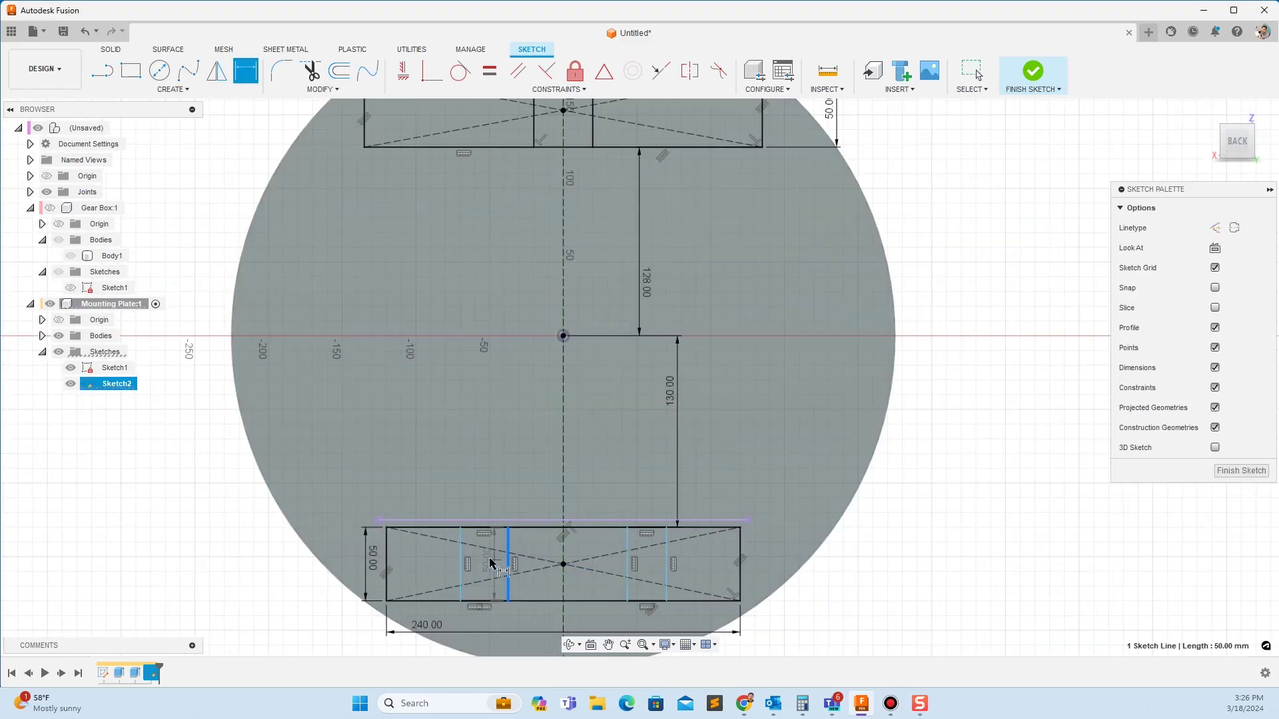
click(461, 563)
click(480, 482)
text(40)
key(Return)
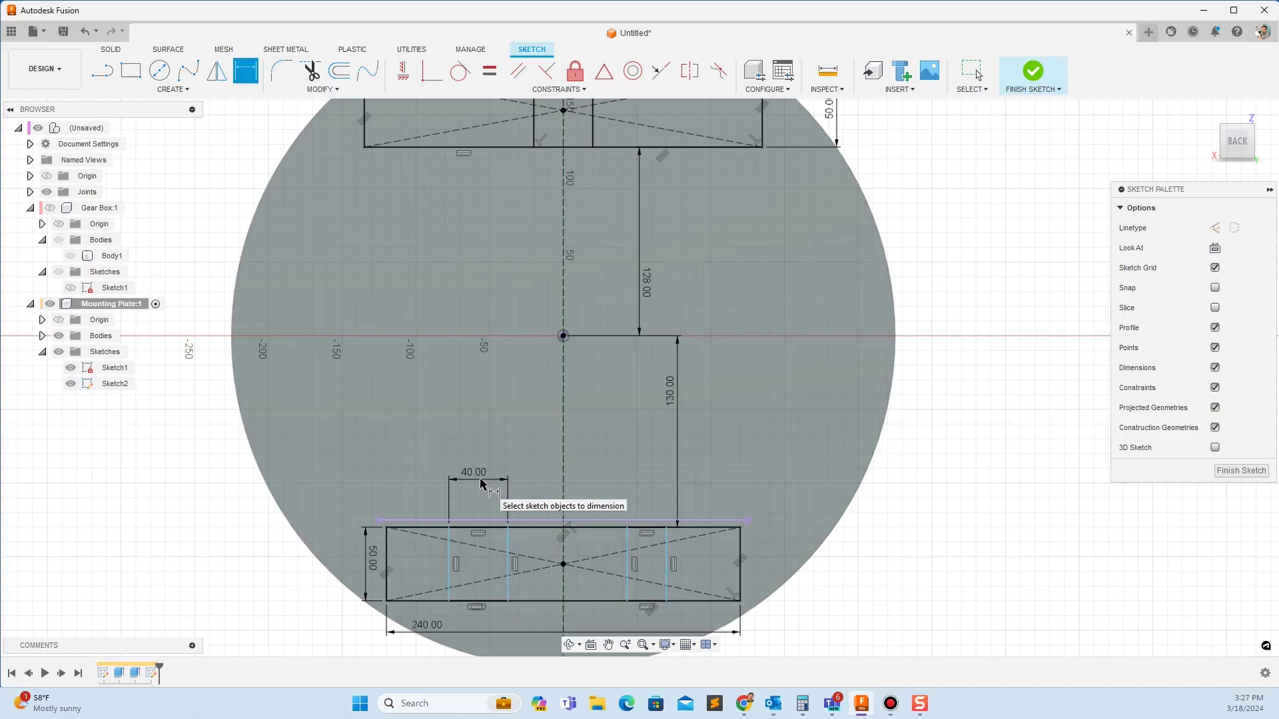
click(508, 565)
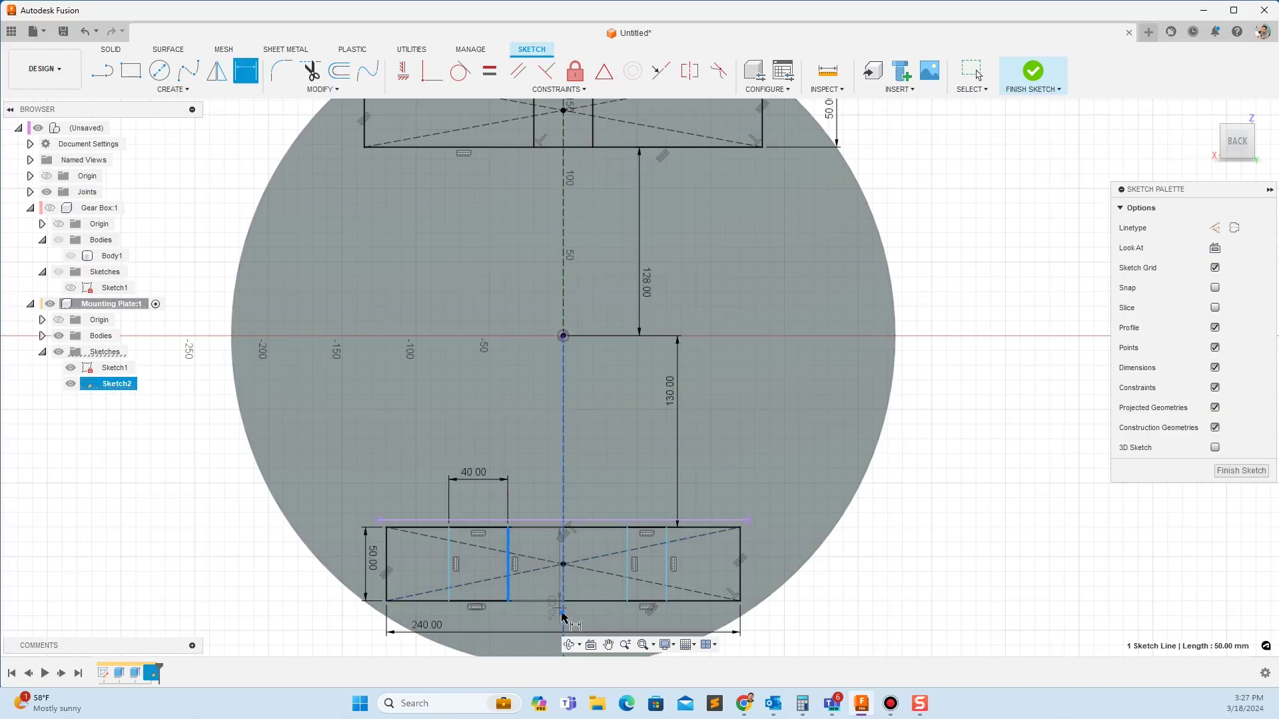
click(562, 616)
click(541, 477)
text(35)
key(Return)
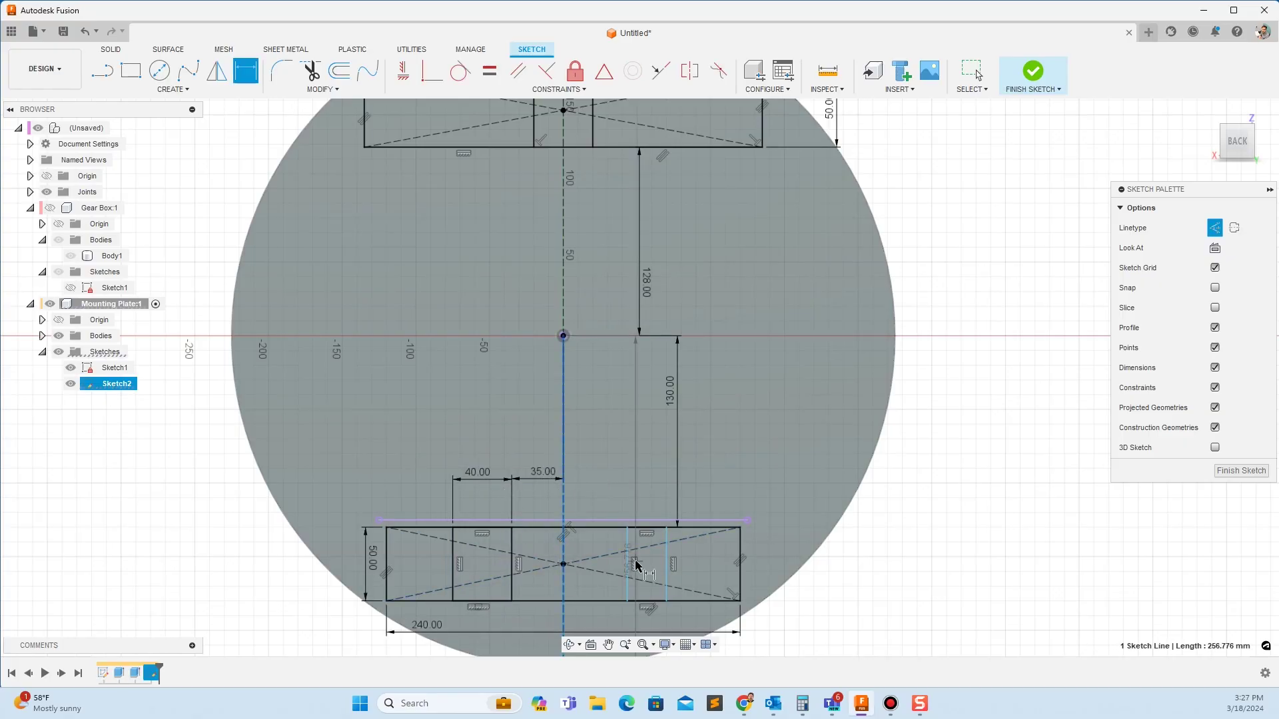
Dimension the right tab 35 mm from the centre line and 40 mm wide.
click(633, 565)
click(588, 616)
text(35)
key(Return)
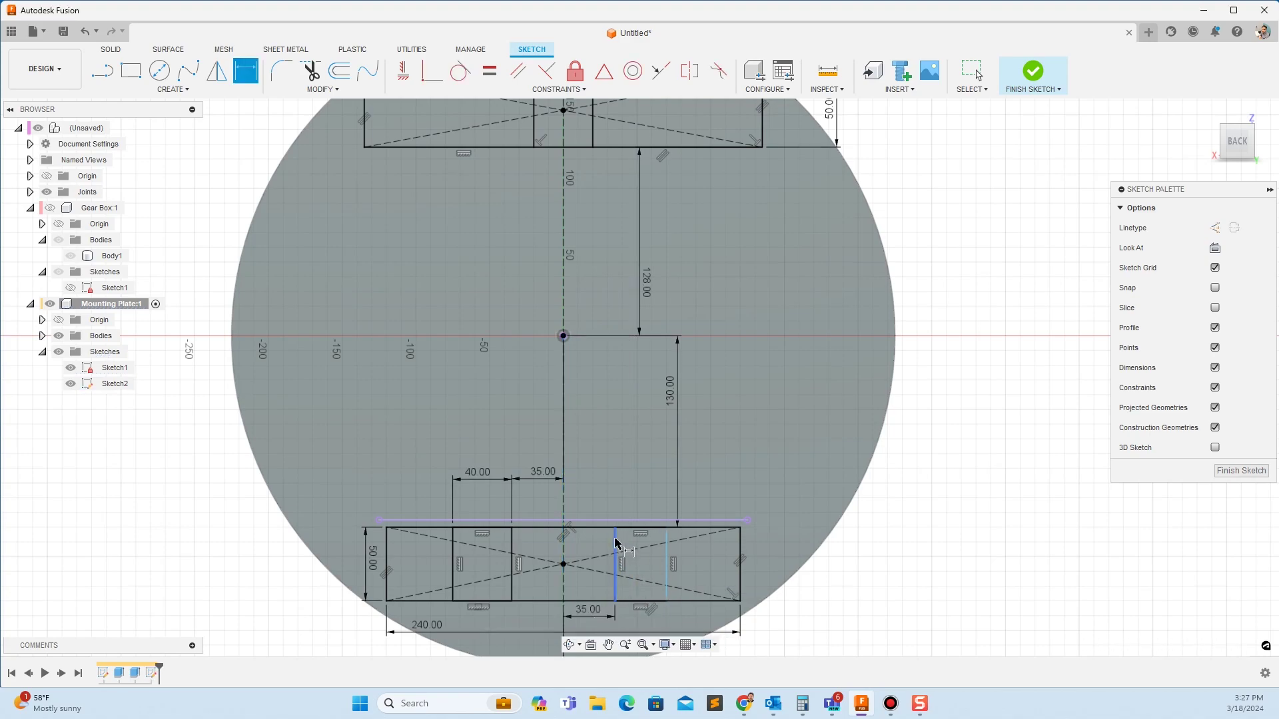
click(617, 543)
click(667, 563)
click(665, 495)
text(40)
key(Return)
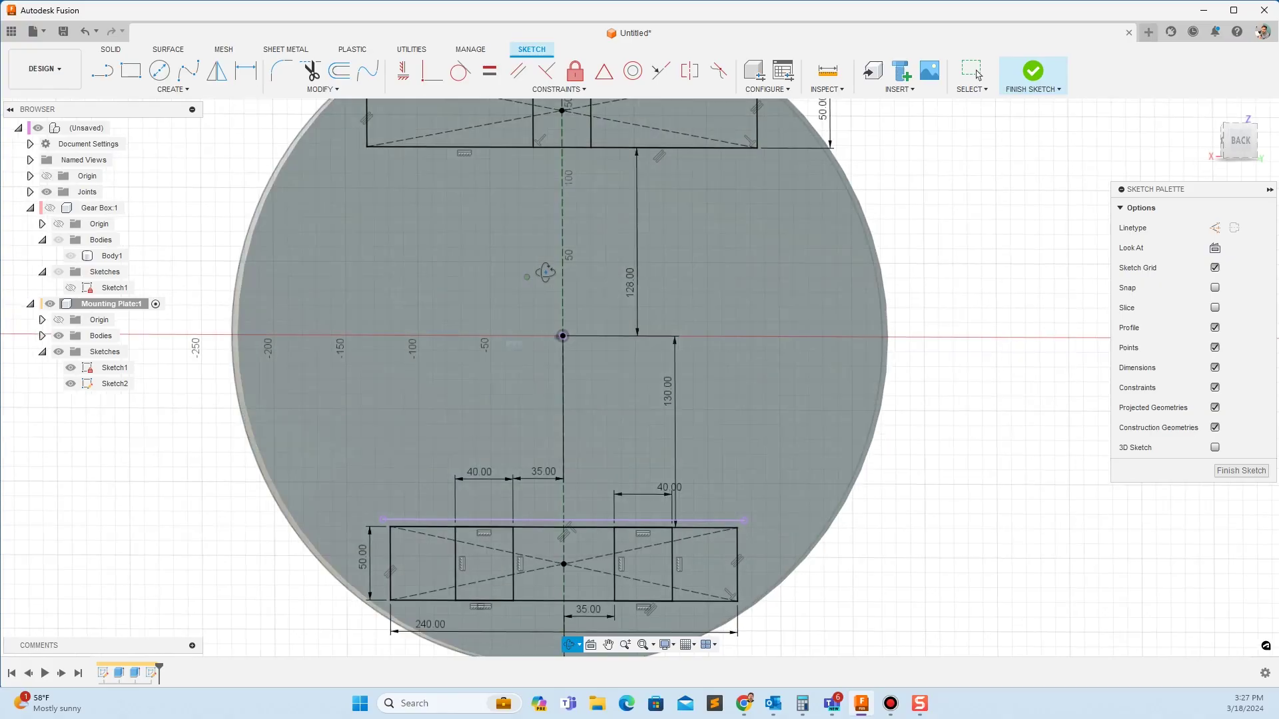
shift+middle_drag(559, 280, 605, 290)
Extrude the two upper profiles 75 mm as Join.
scroll(605, 290, down, 5)
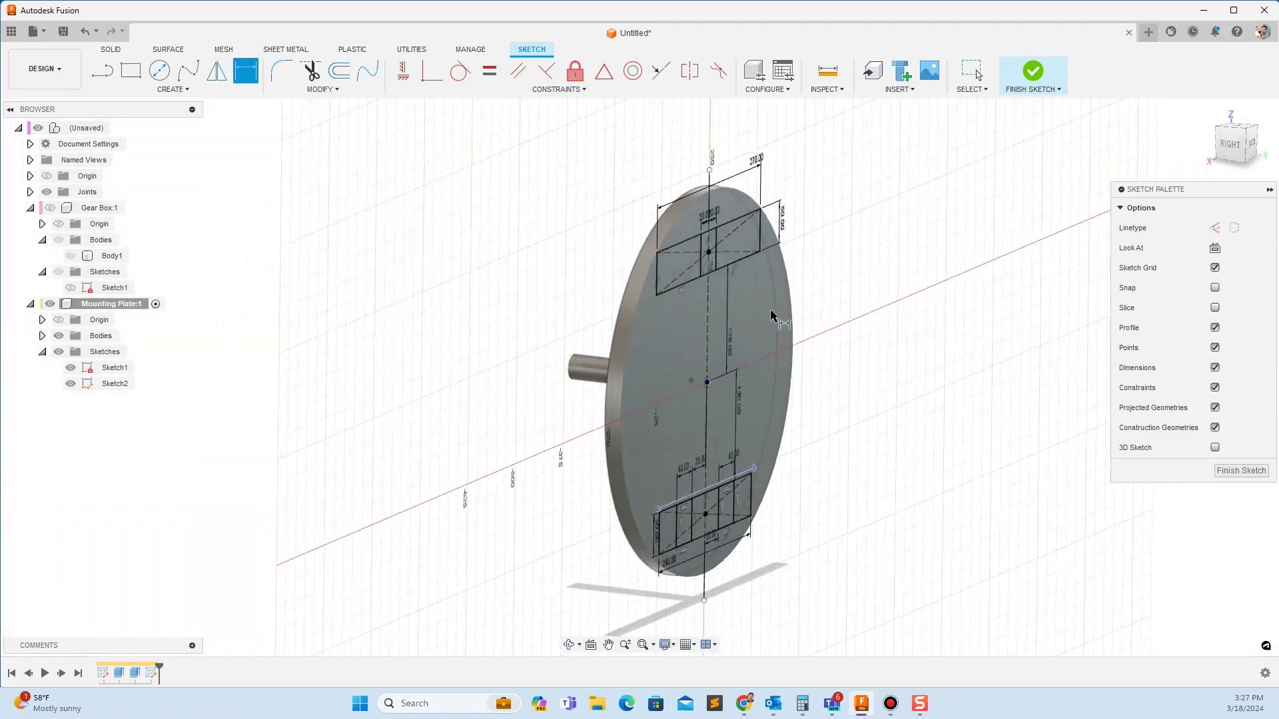
key(e)
click(741, 245)
click(677, 255)
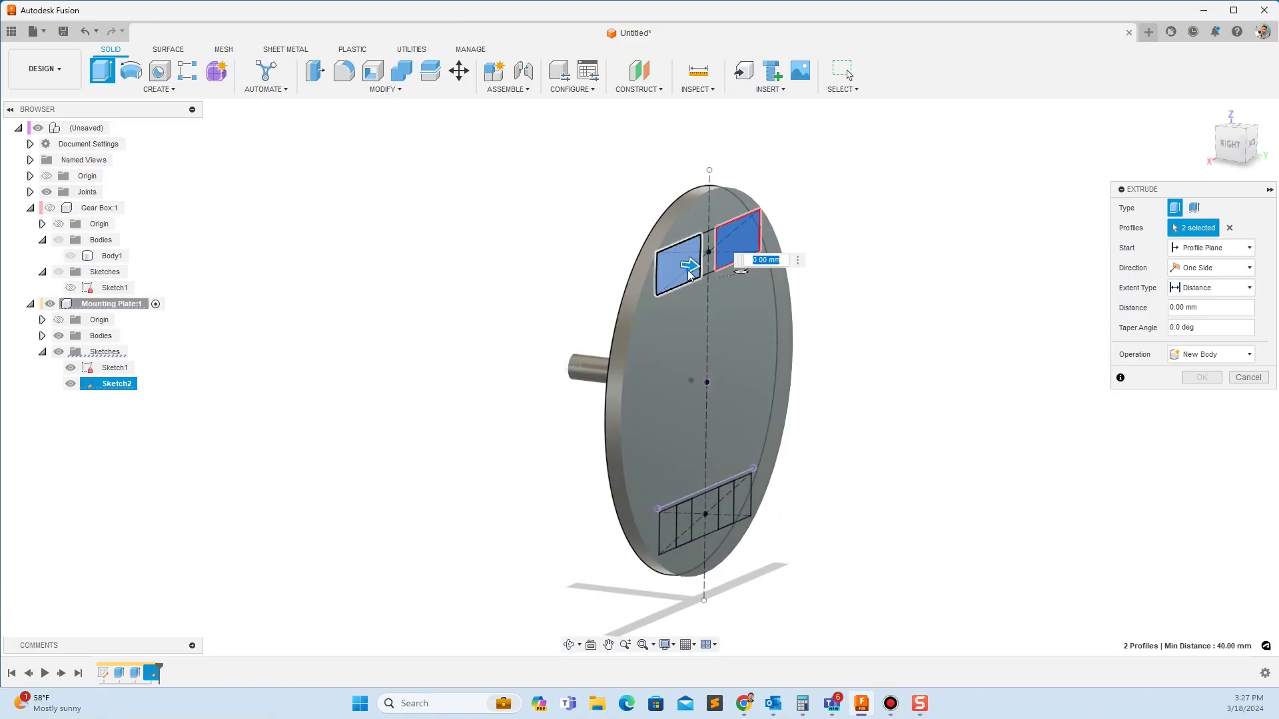
drag(690, 266, 750, 280)
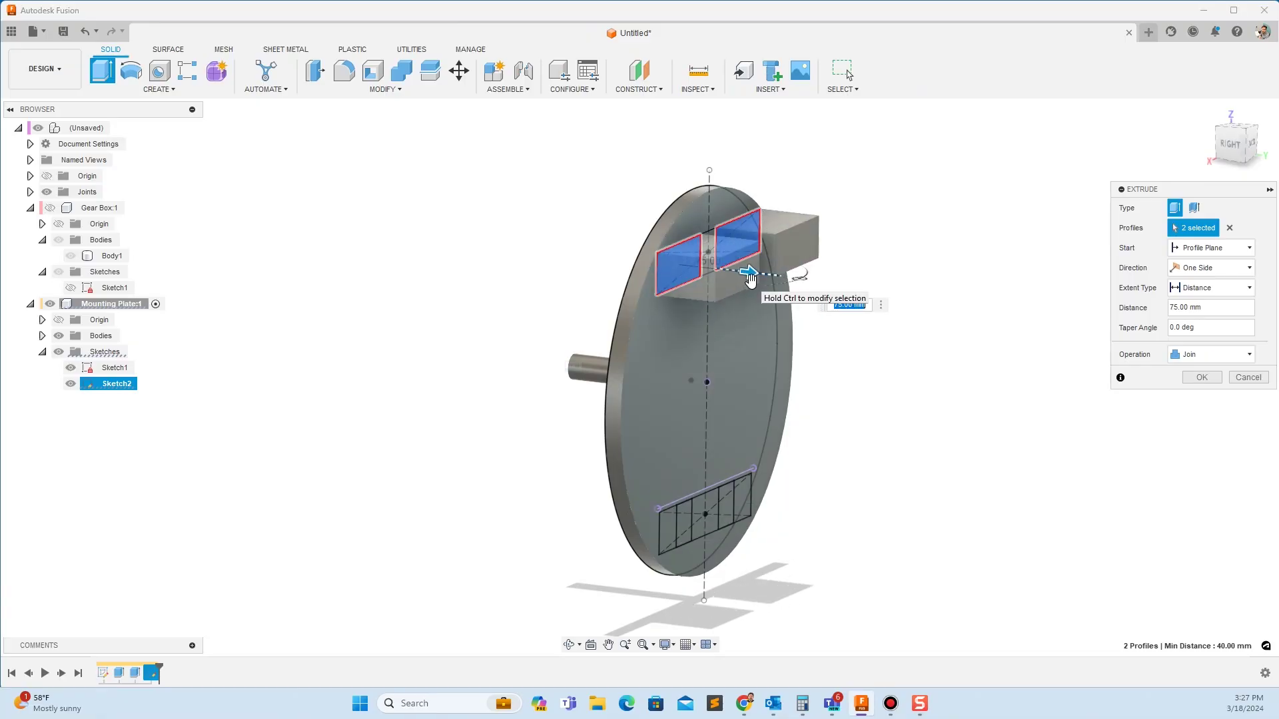
key(Return)
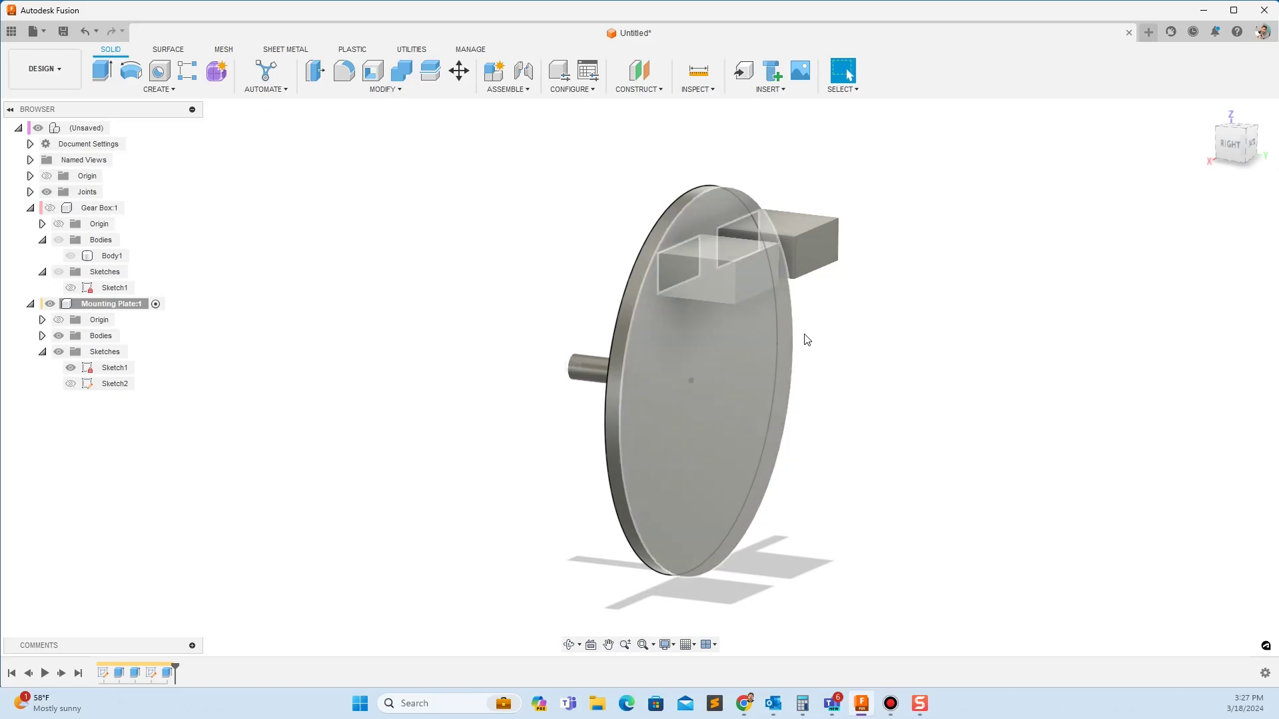
Show Sketch2 and extrude the three lower tab profiles 80 mm as Join.
click(71, 384)
key(e)
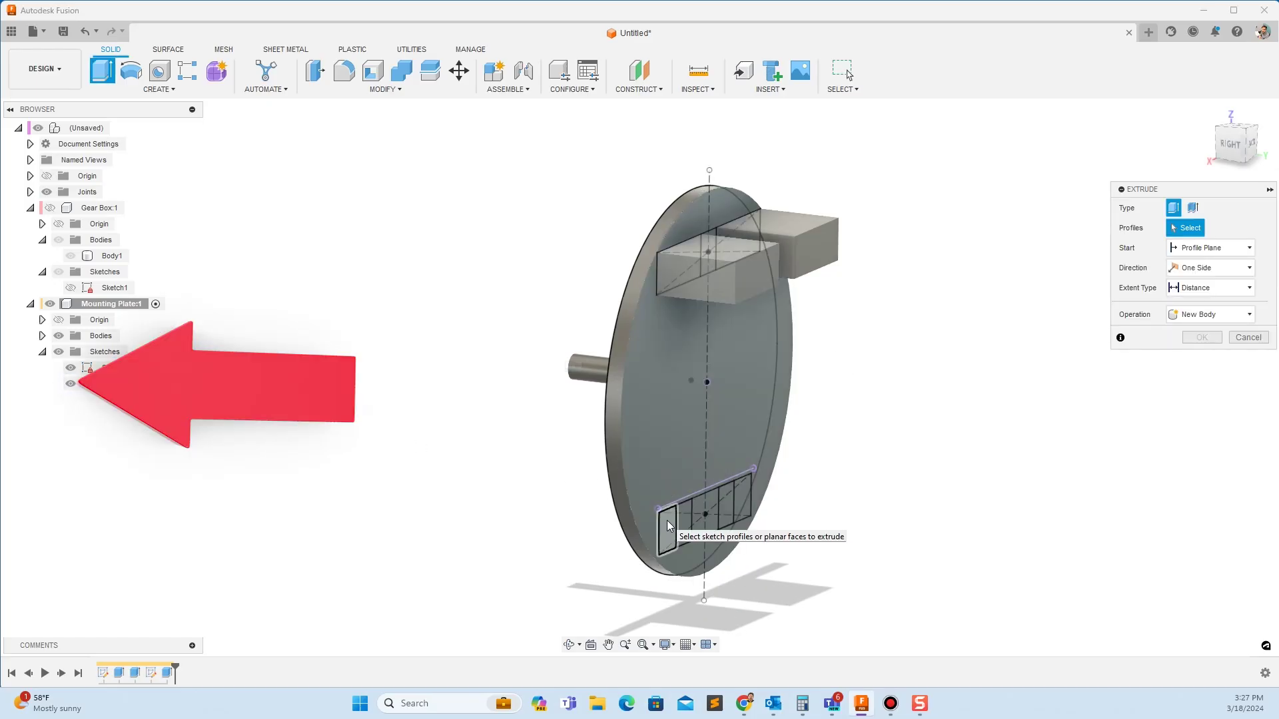
click(669, 523)
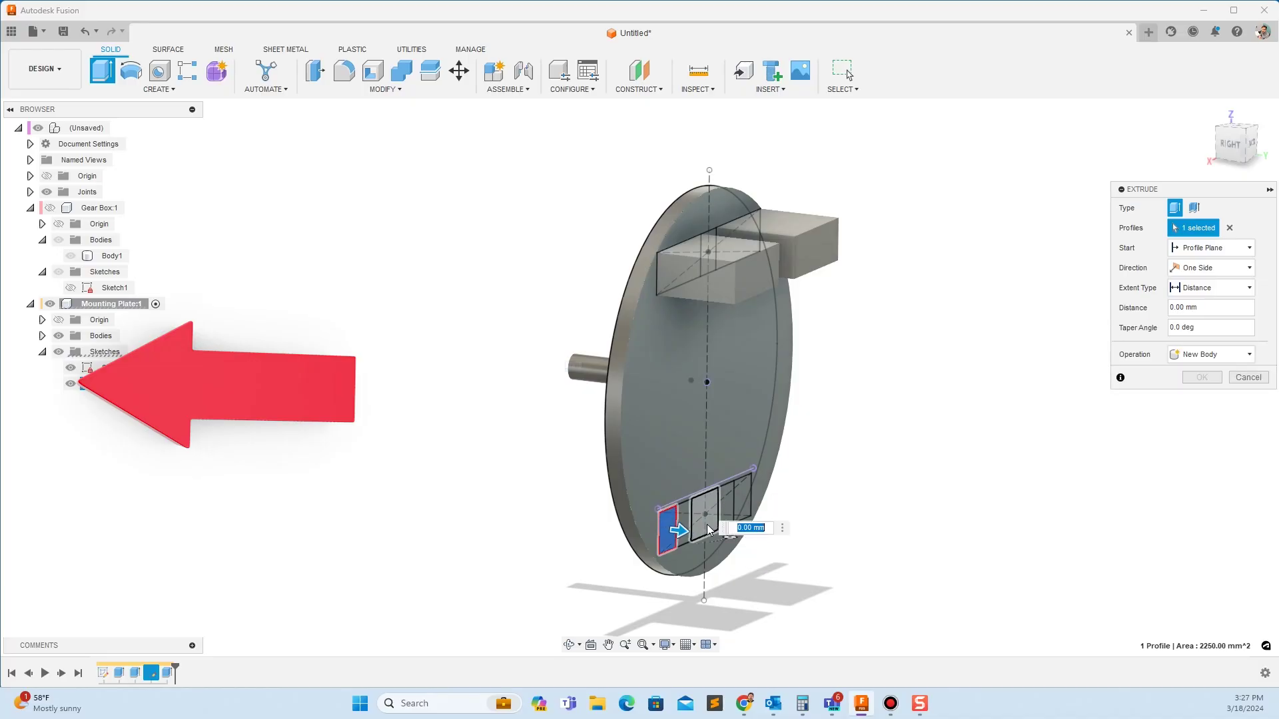
click(705, 515)
click(744, 511)
drag(749, 510, 833, 507)
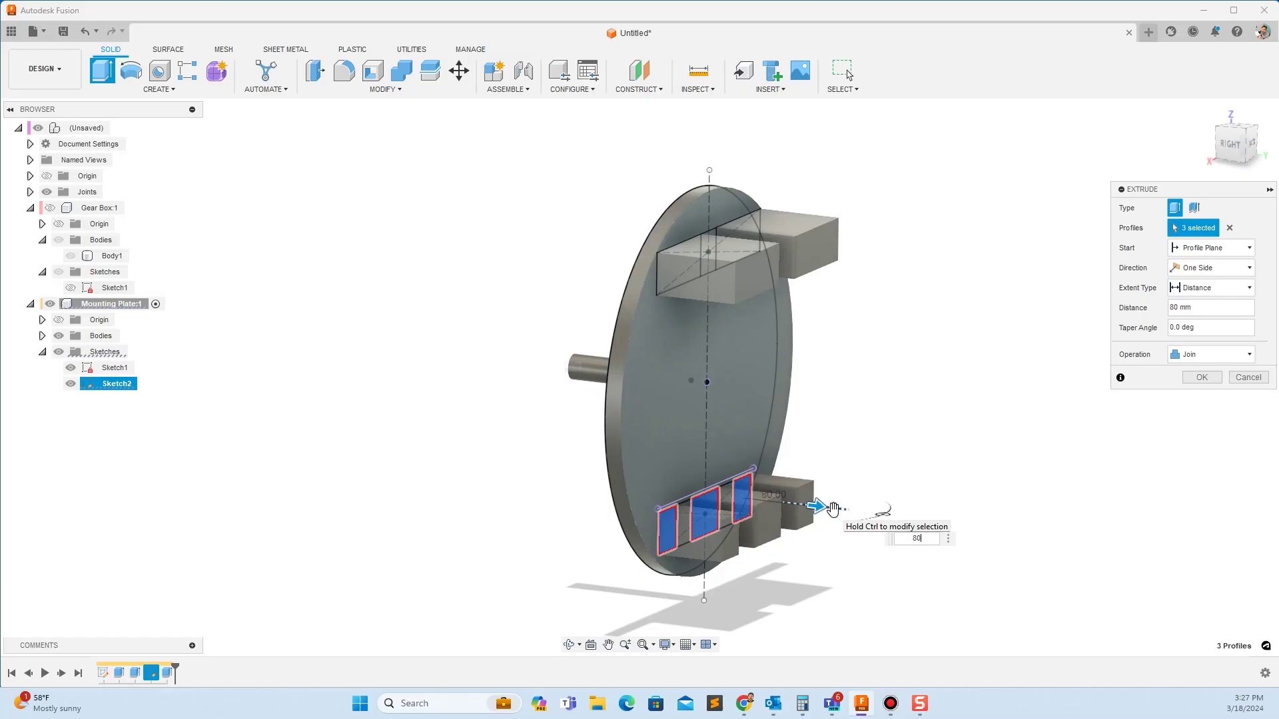
key(Return)
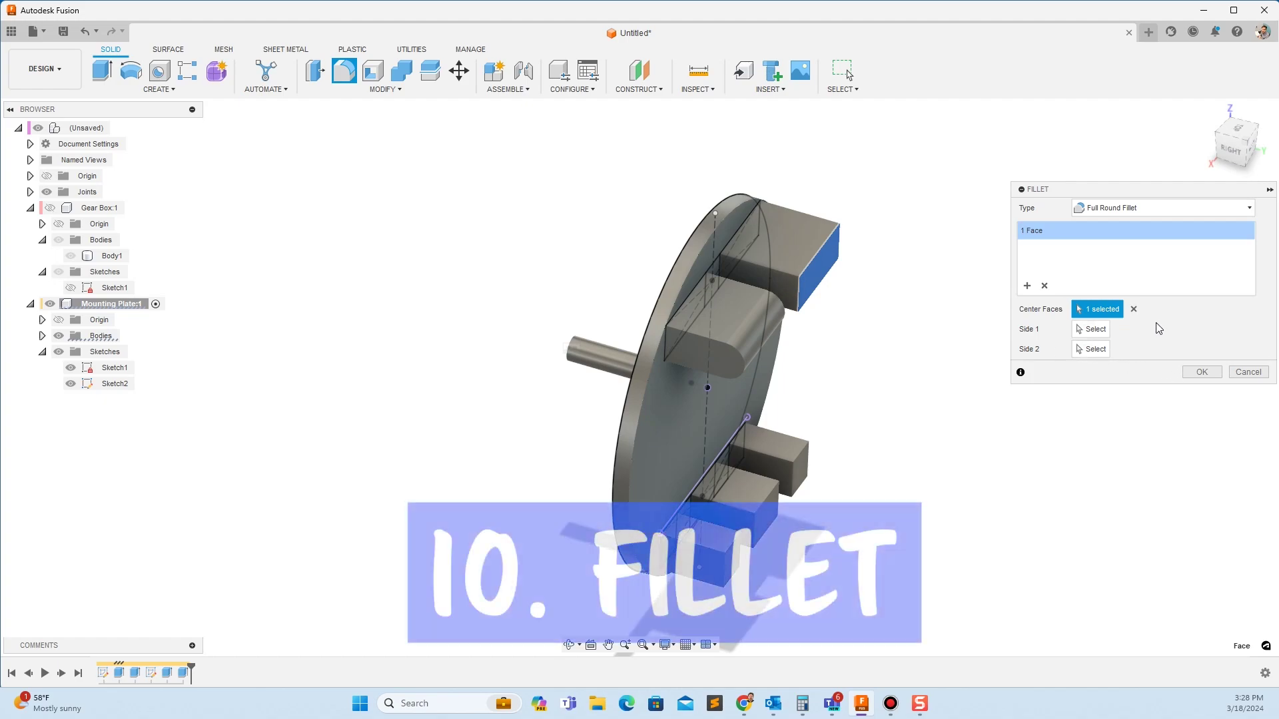
Apply full round fillets to the ends of both upper blocks.
click(1203, 372)
scroll(877, 293, up, 3)
right_click(887, 276)
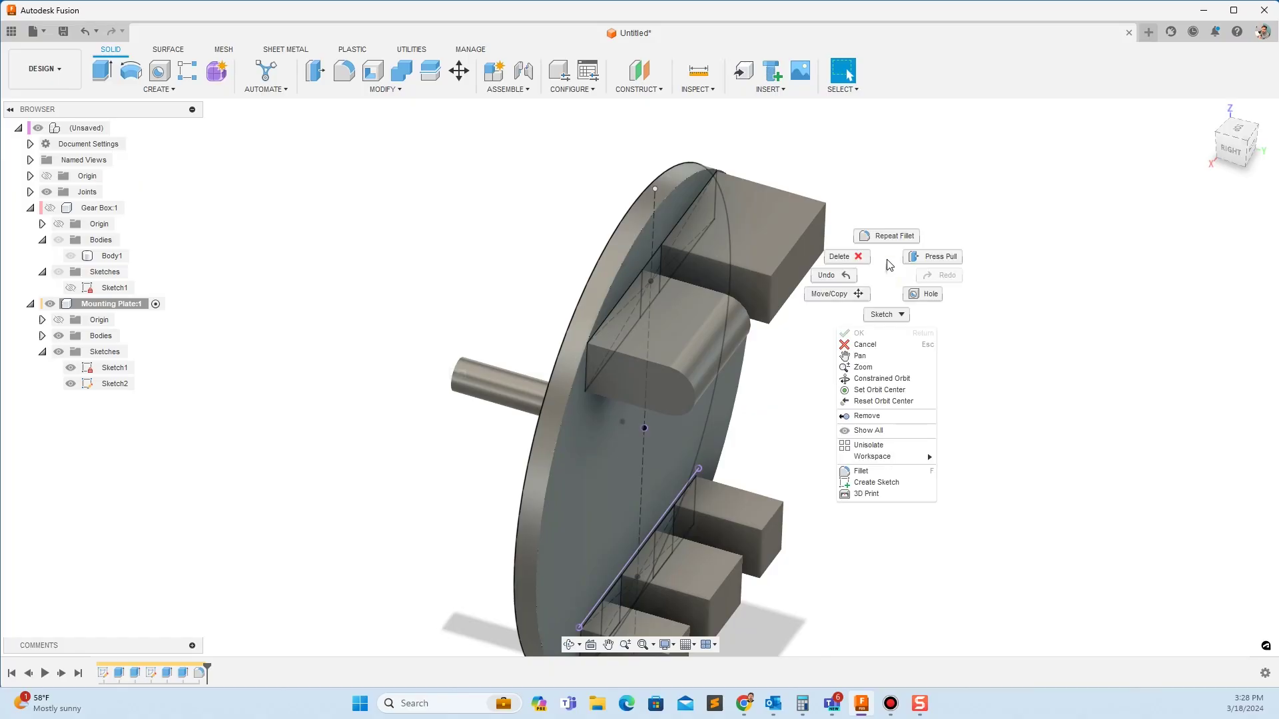
click(886, 235)
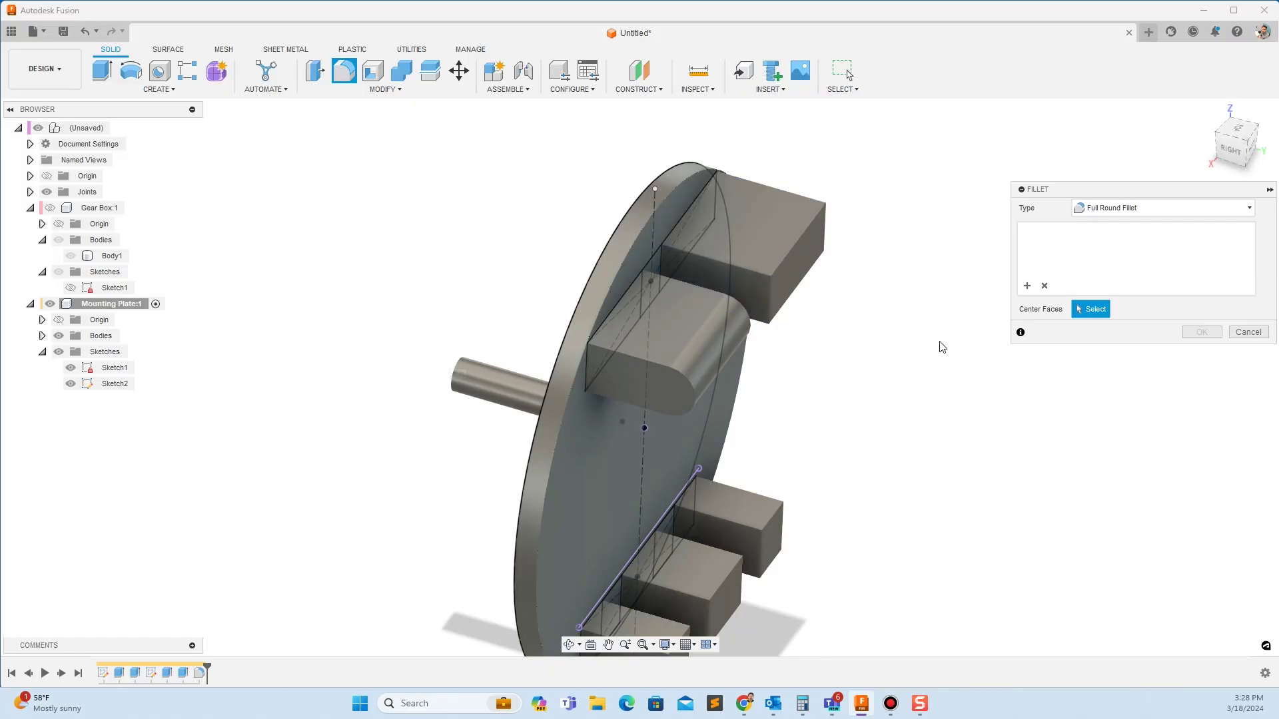
click(798, 269)
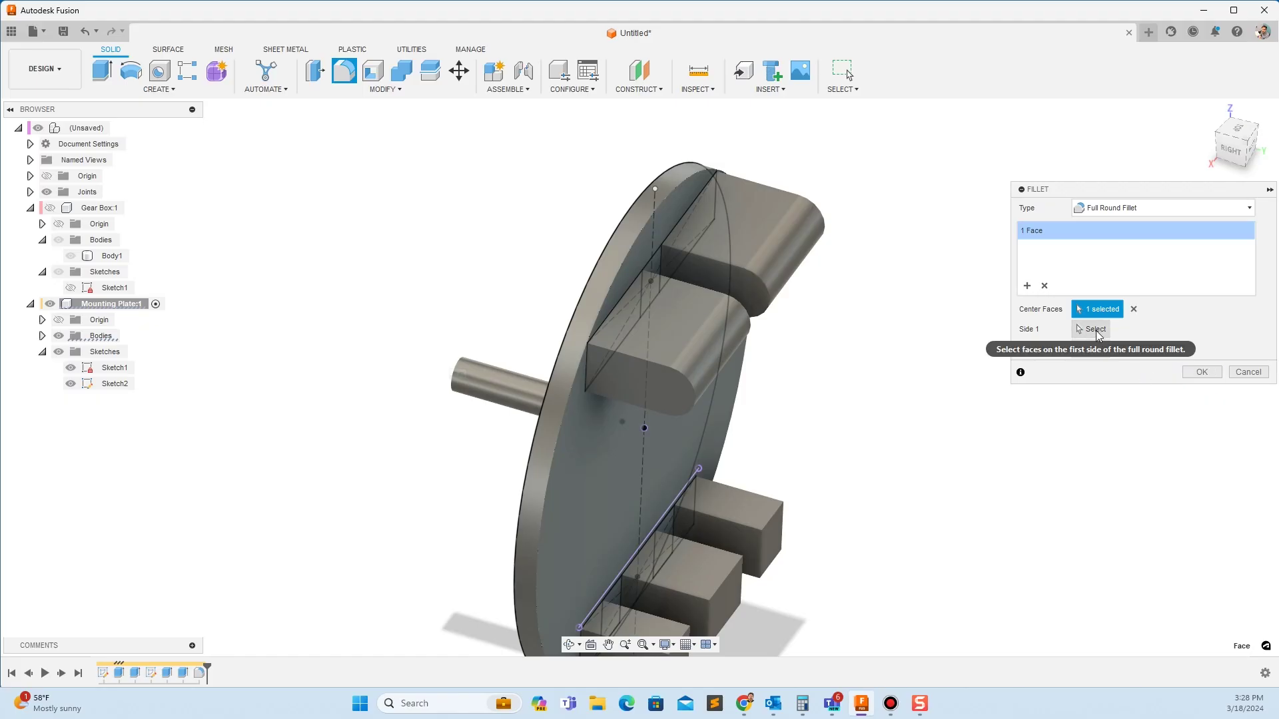
click(1202, 372)
Start a full round fillet on the first lower tab, using its end face as centre face.
right_click(950, 371)
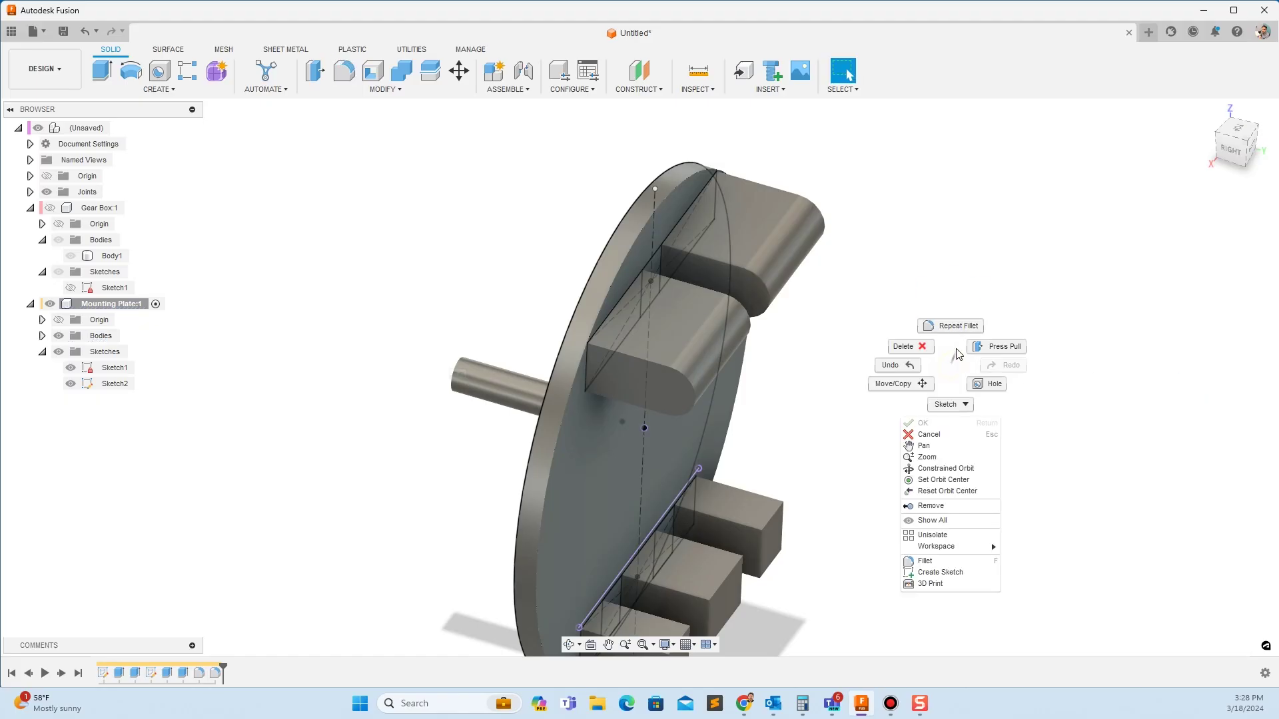
click(957, 326)
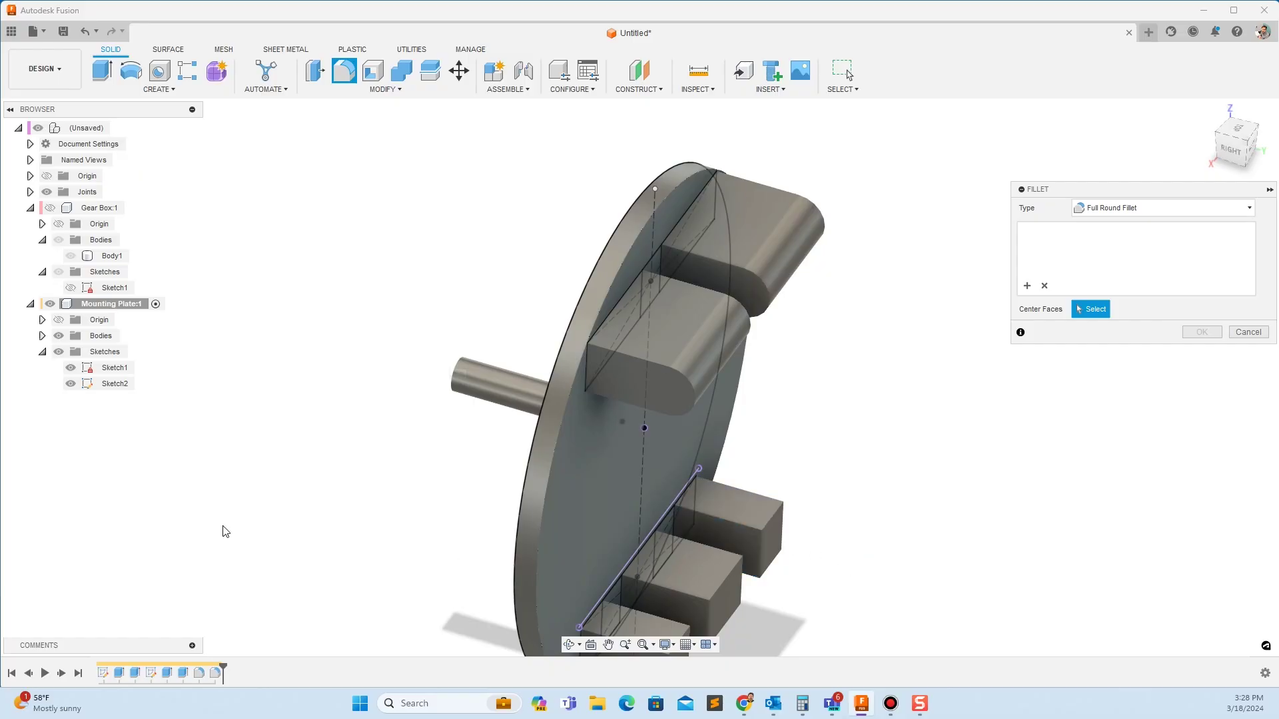
click(775, 547)
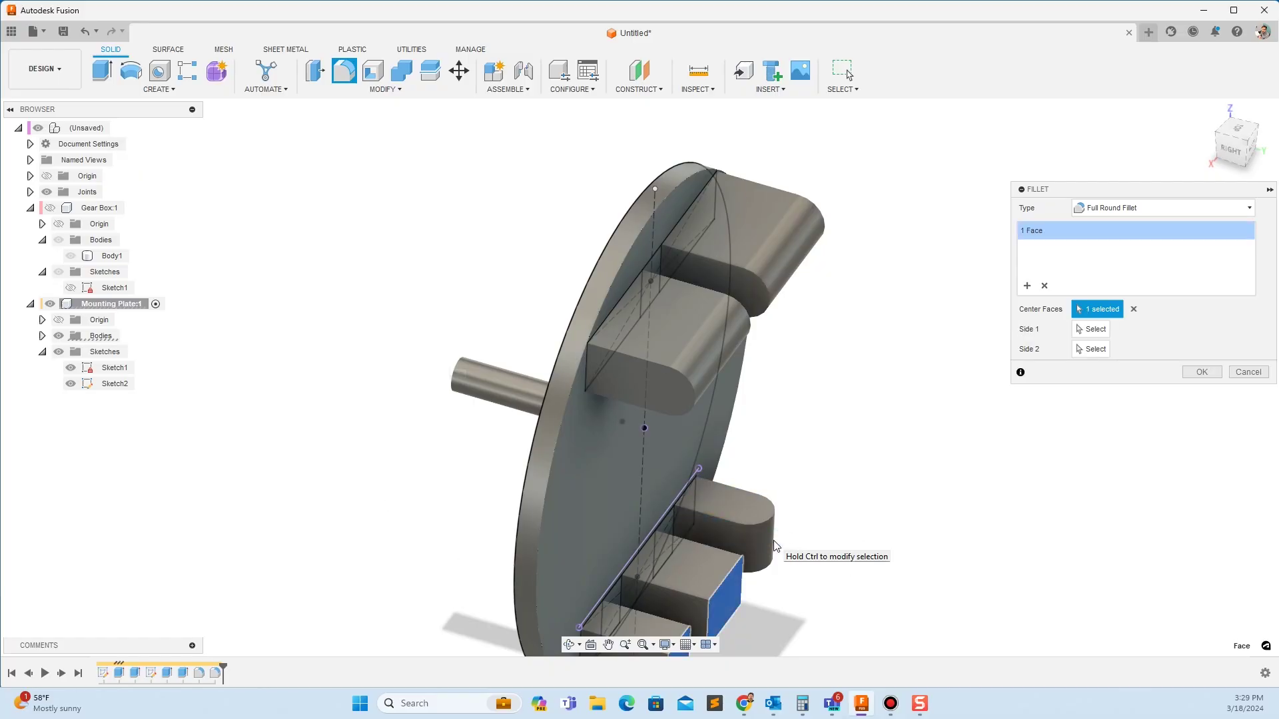
click(1134, 310)
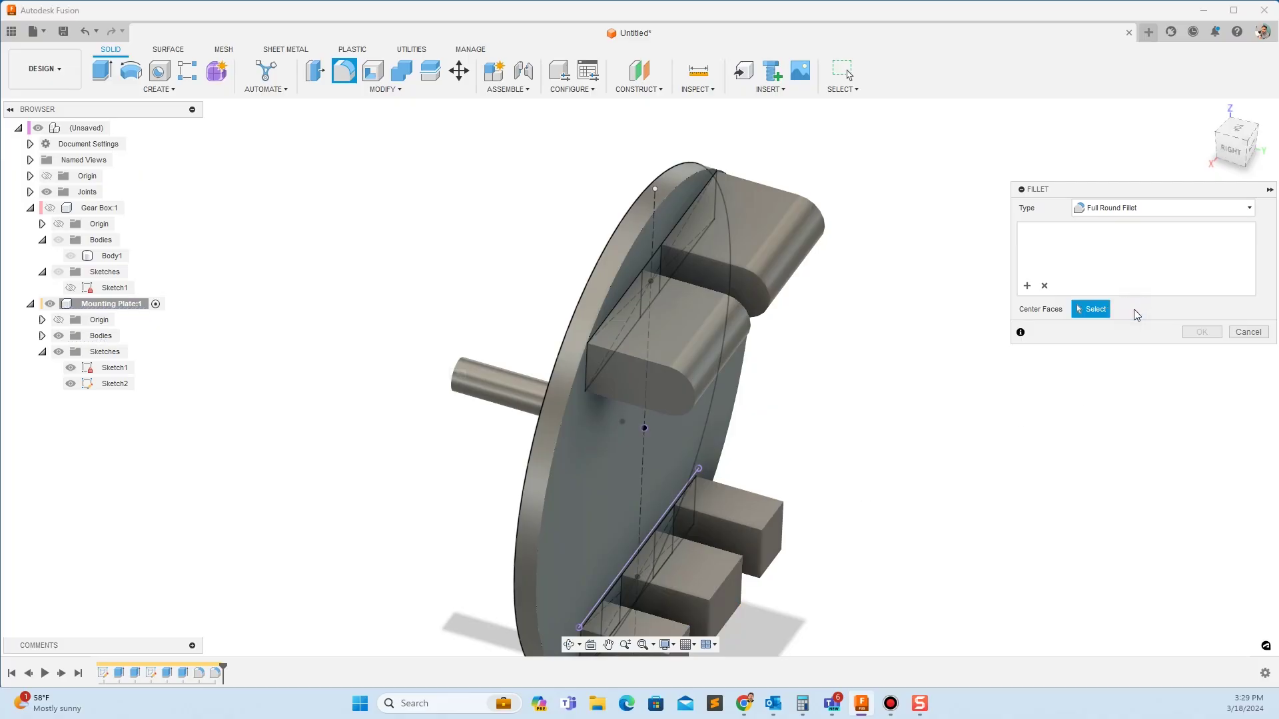
click(777, 545)
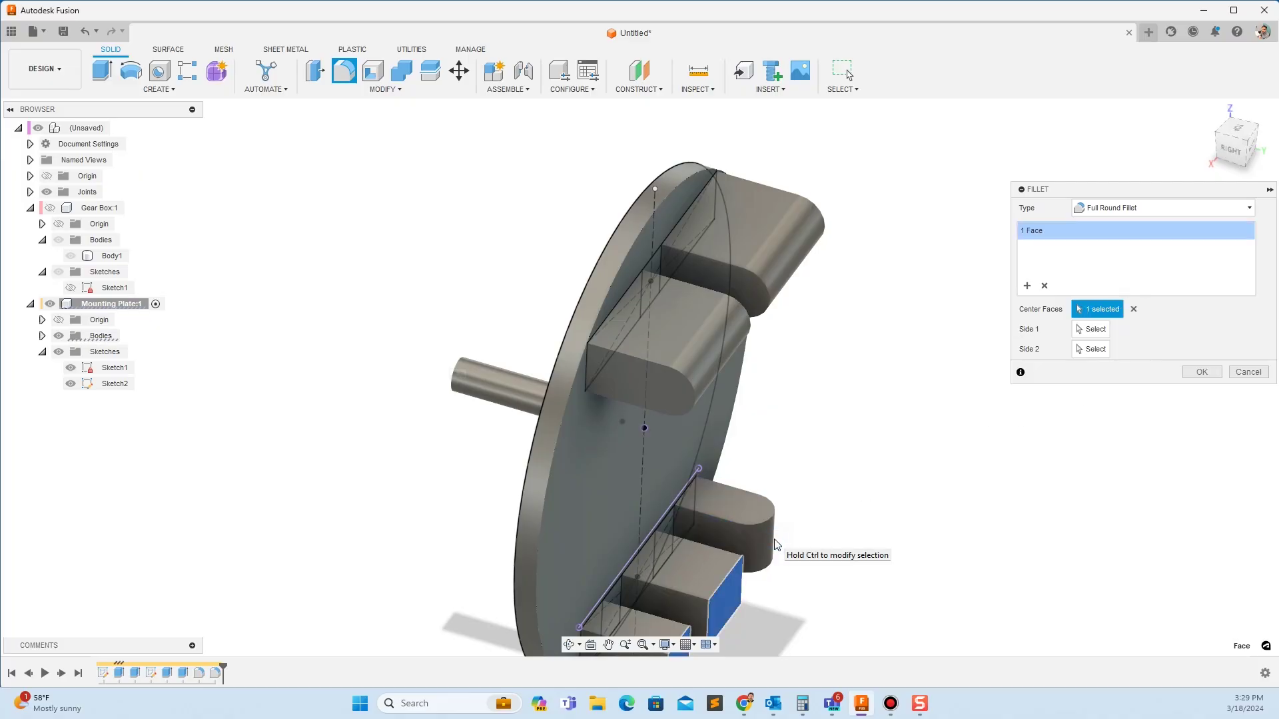
click(1090, 329)
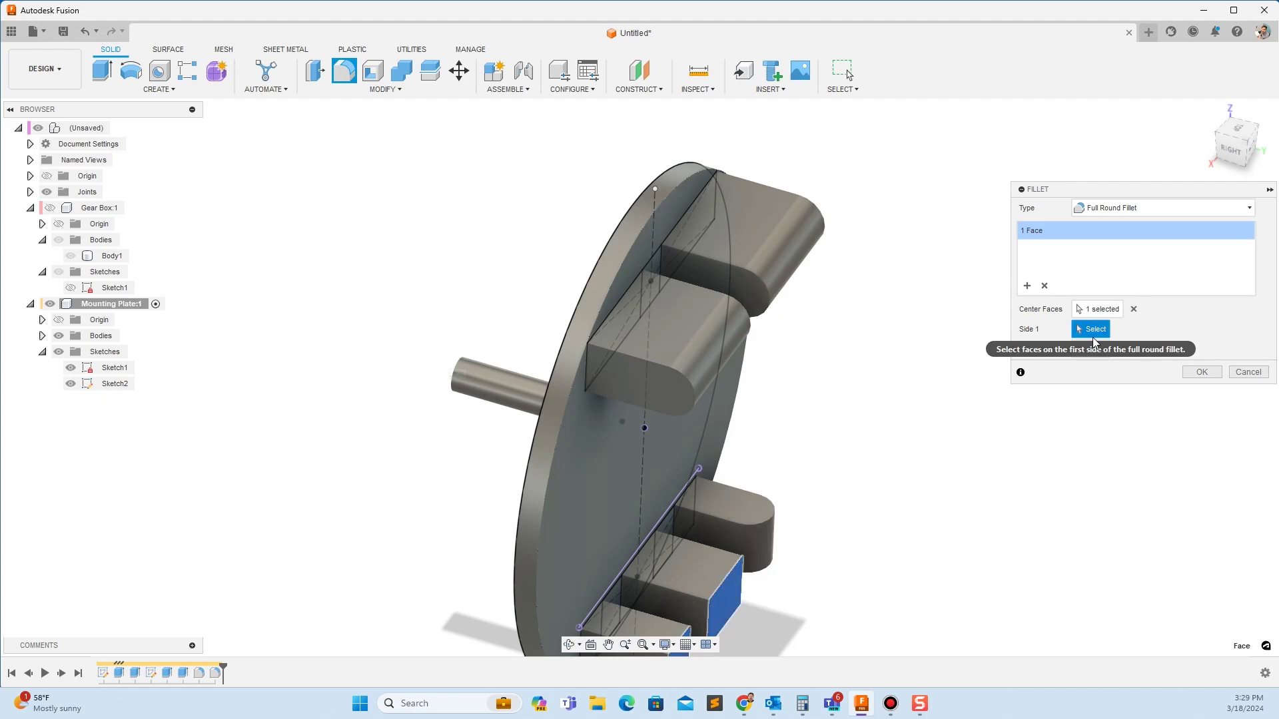
click(743, 509)
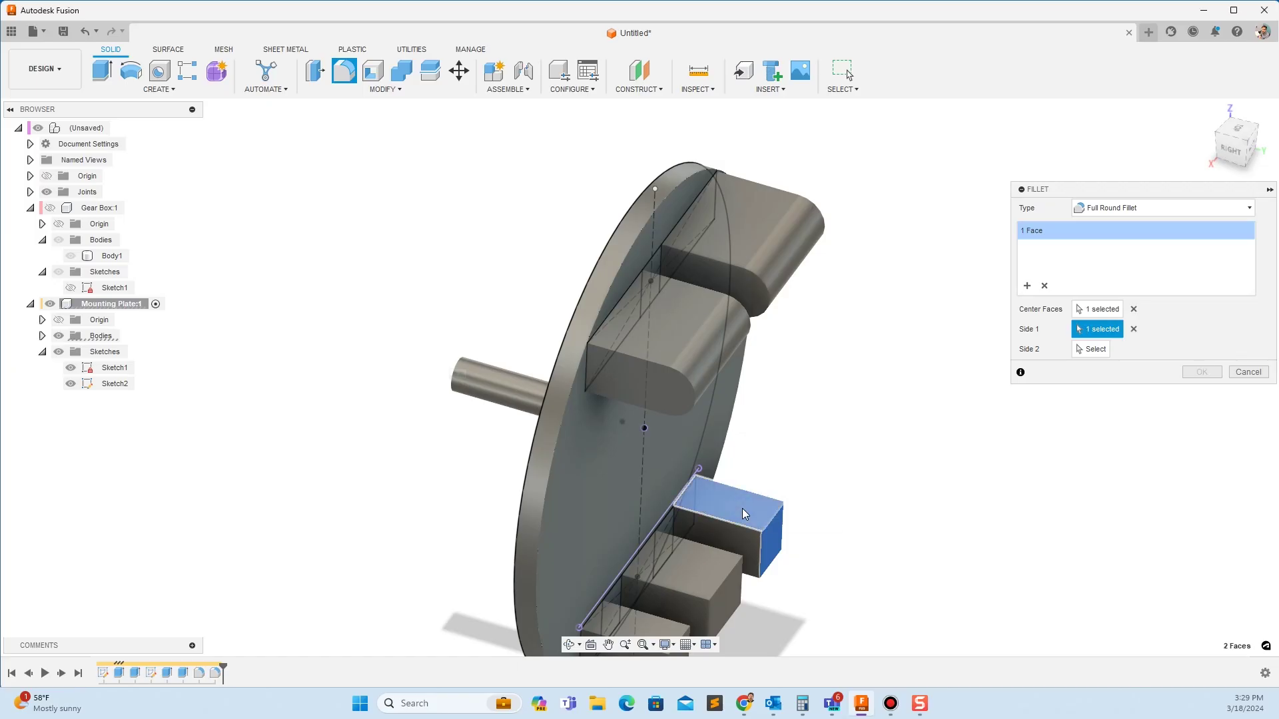
shift+middle_drag(857, 534, 841, 474)
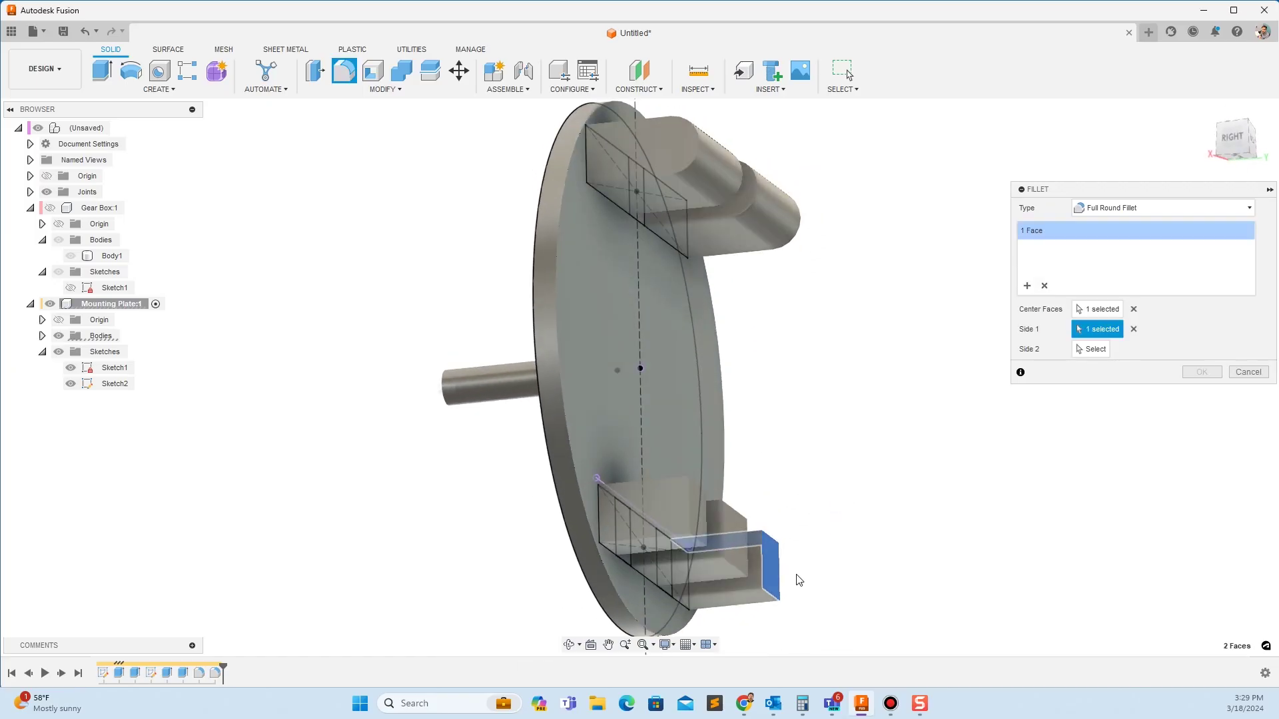
Set the tab's bottom face as Side 1 and top face as Side 2, then apply the fillet.
click(749, 594)
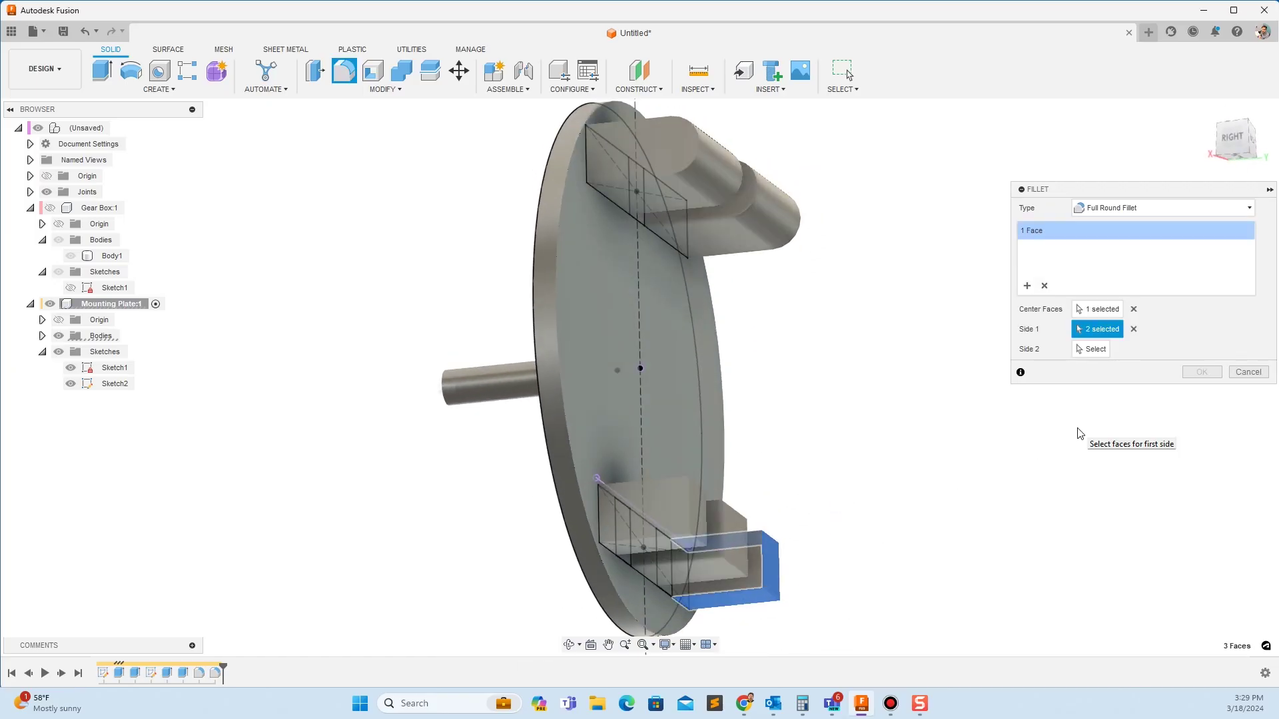
click(1133, 329)
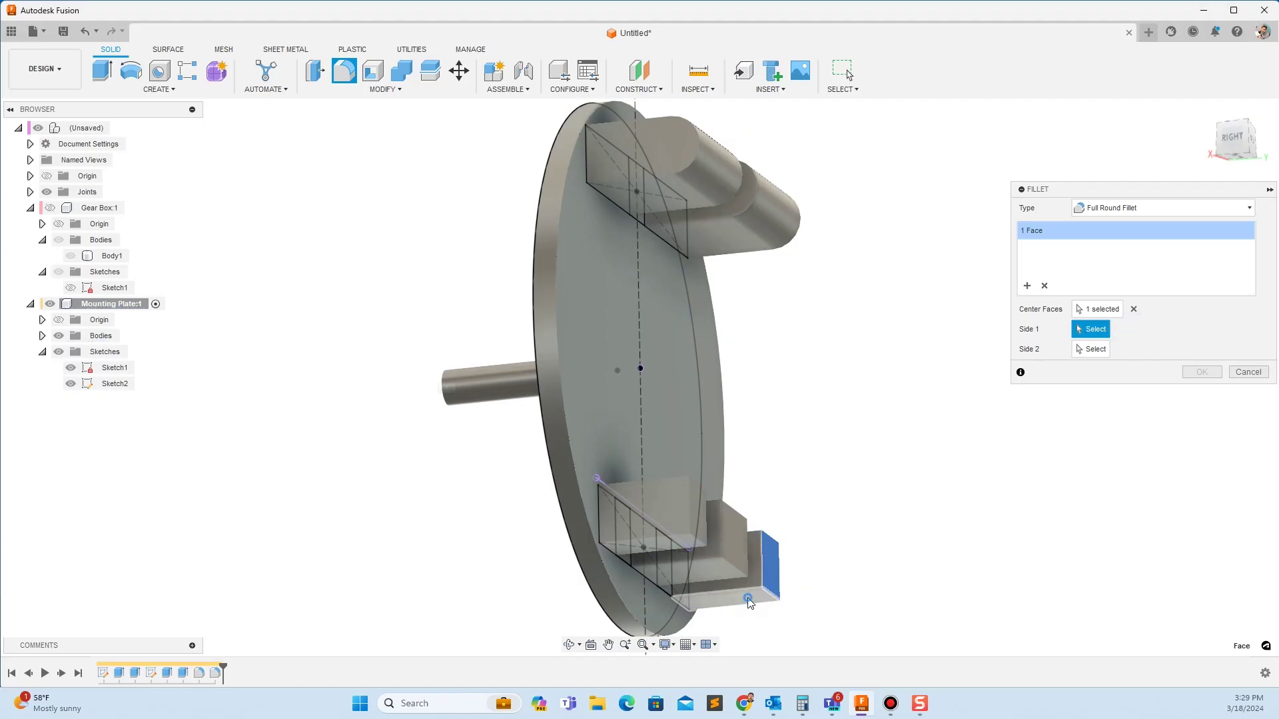
click(749, 594)
shift+middle_drag(846, 491, 845, 525)
click(1086, 351)
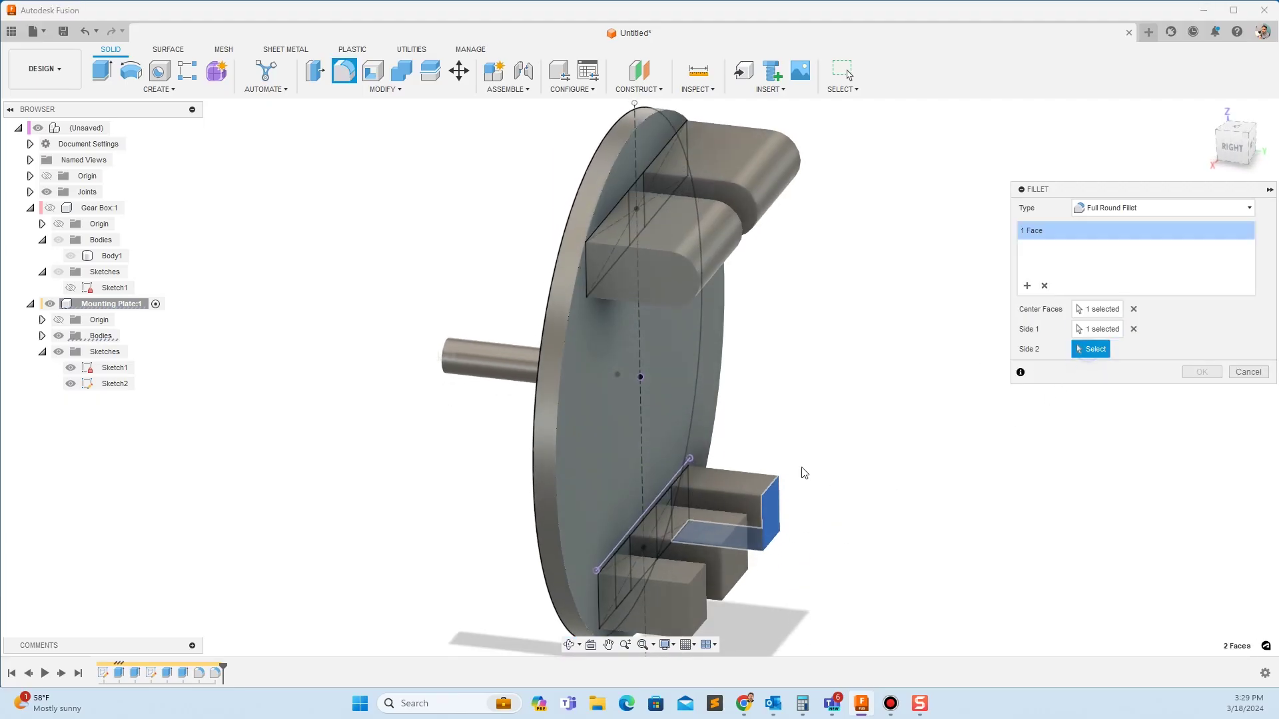
click(773, 477)
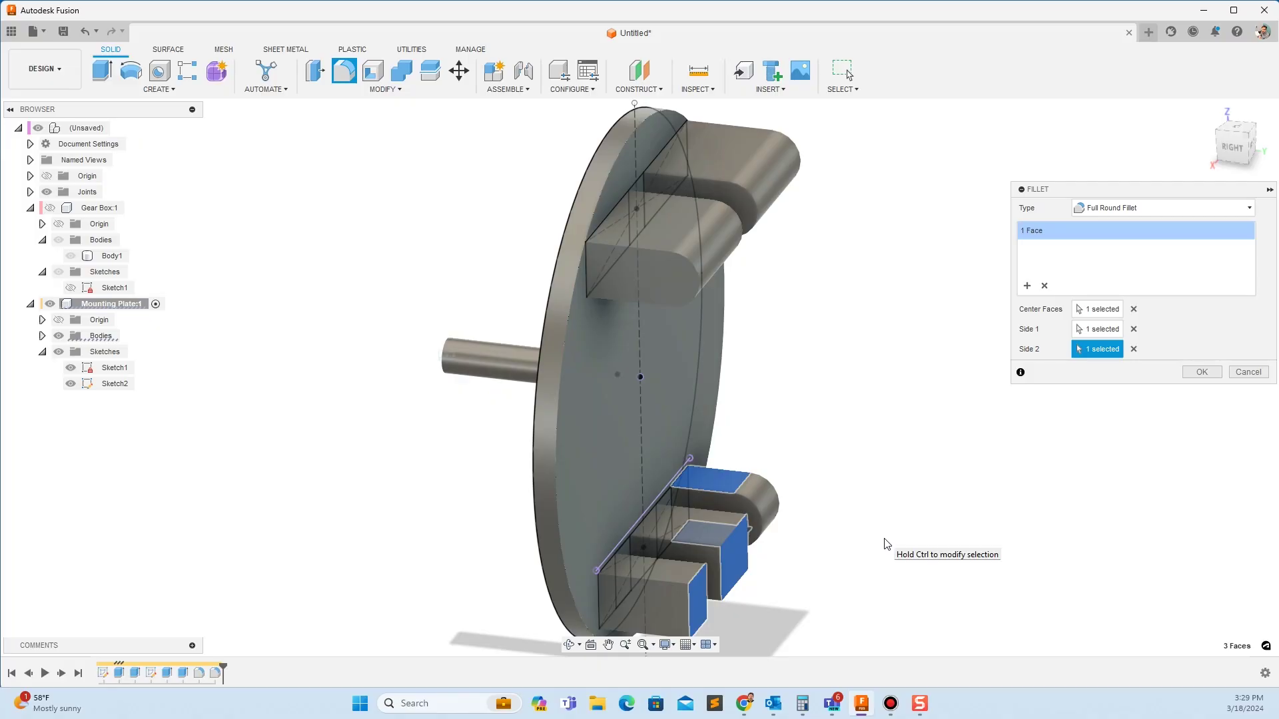
click(1202, 372)
right_click(1072, 424)
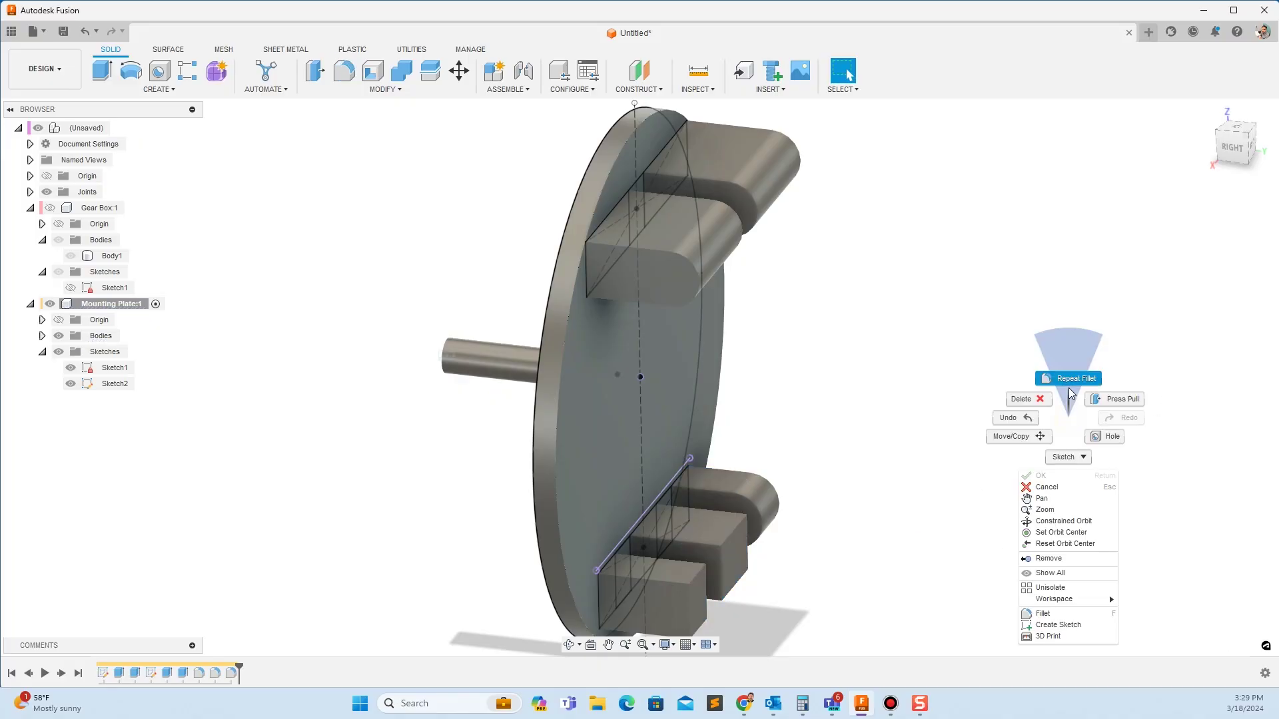
click(1069, 377)
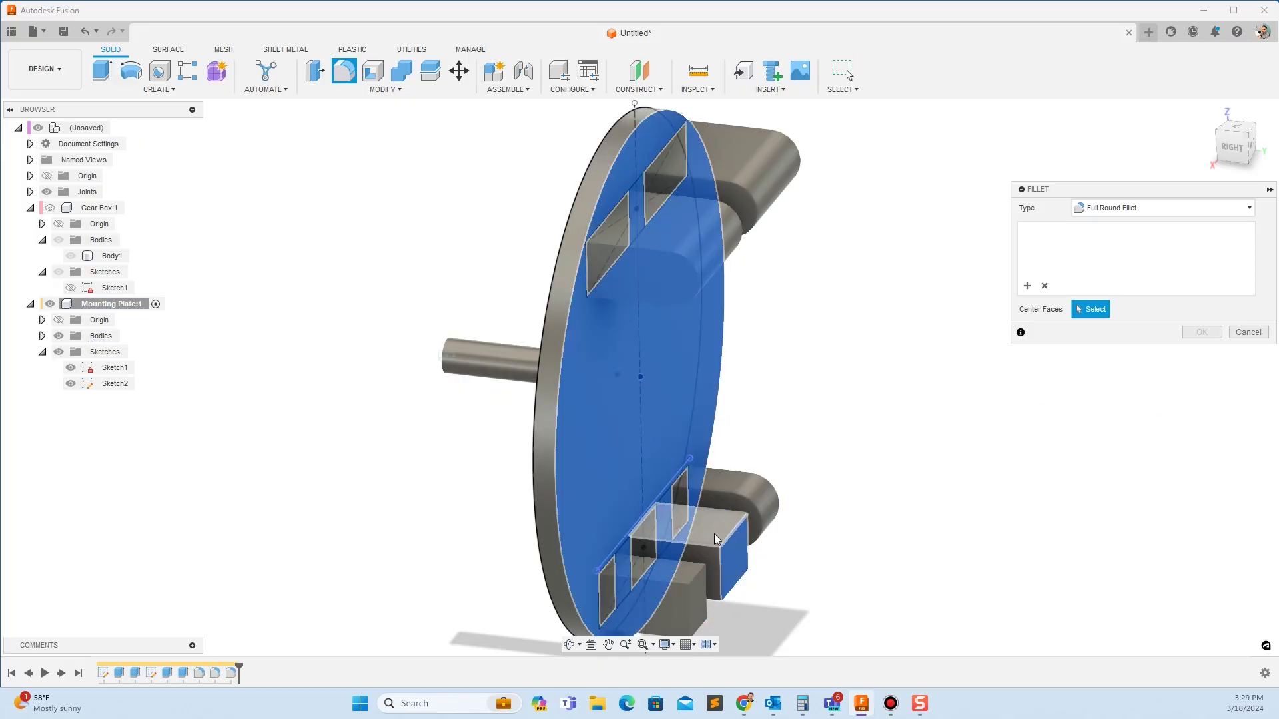
Round the lowest tab using its end face as centre and its two side faces as Side 1 and Side 2.
click(736, 569)
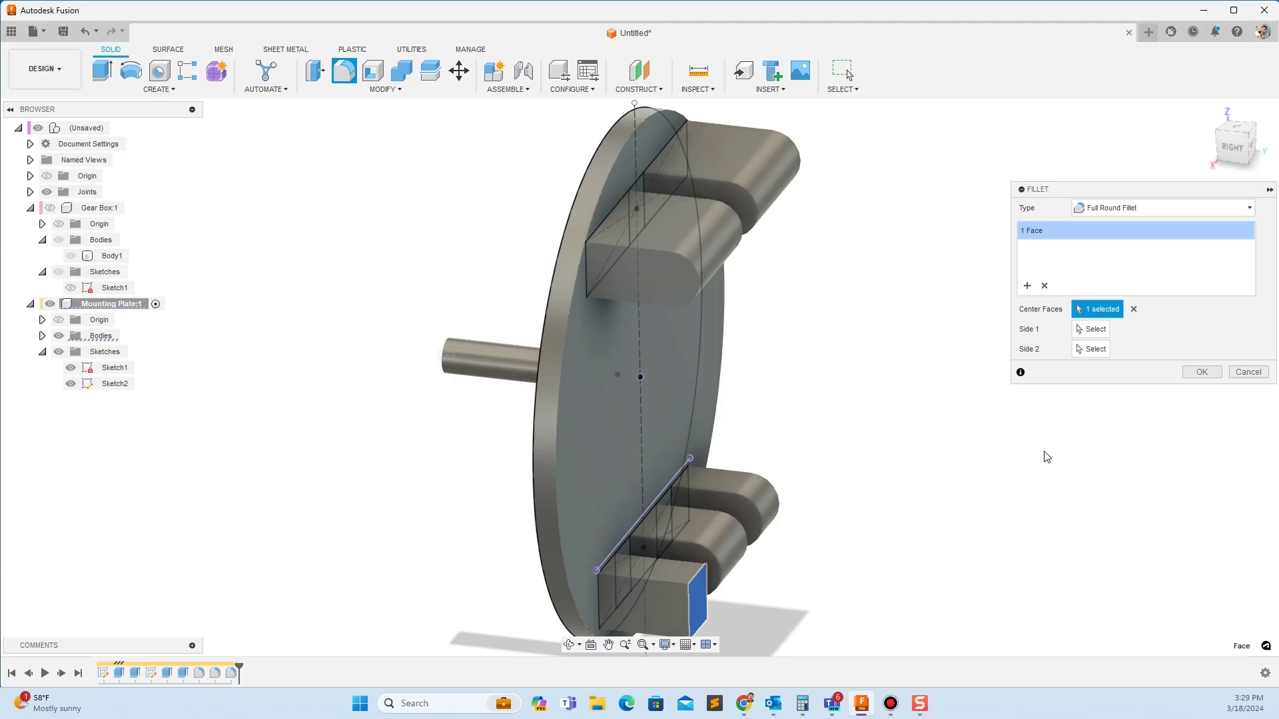
click(1029, 286)
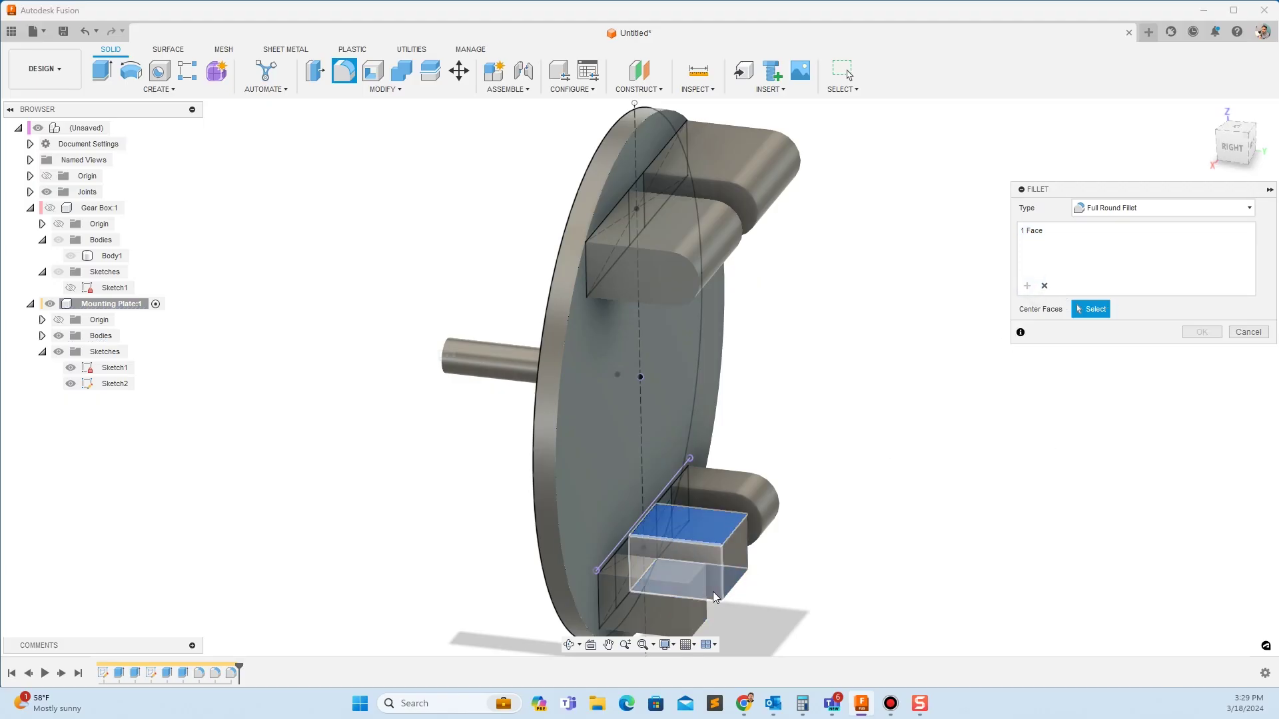
click(694, 599)
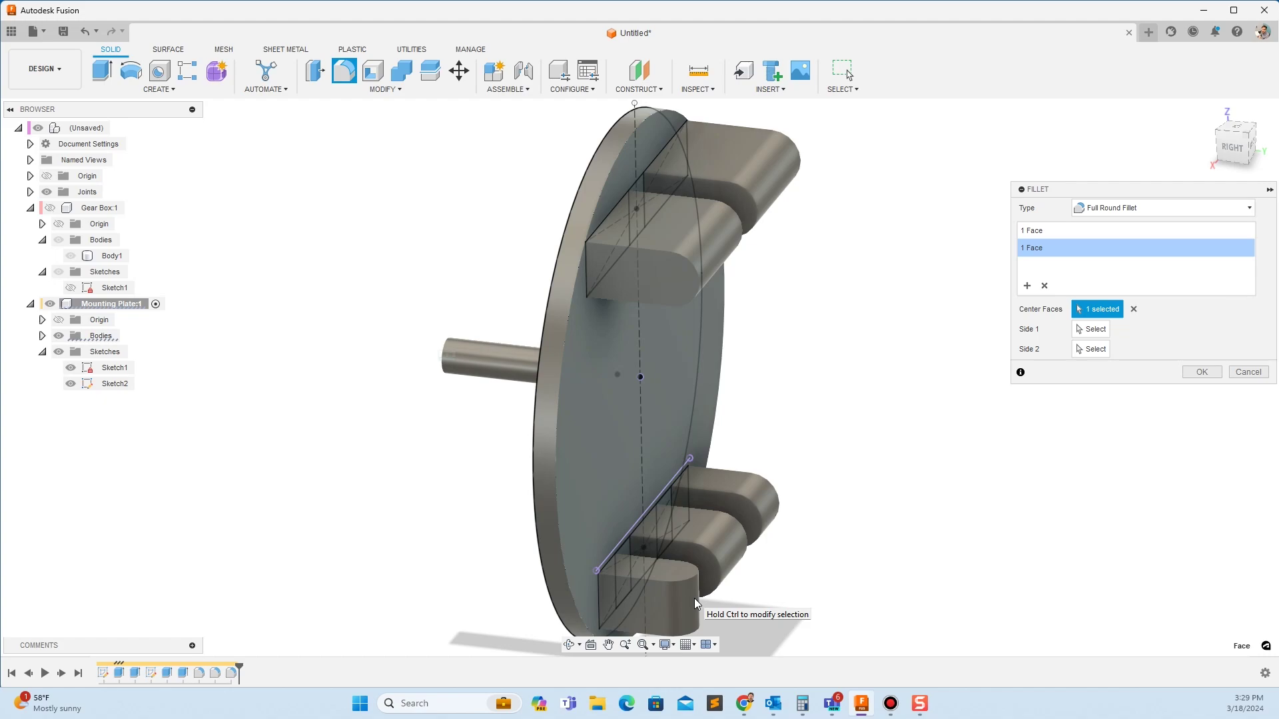
click(1100, 333)
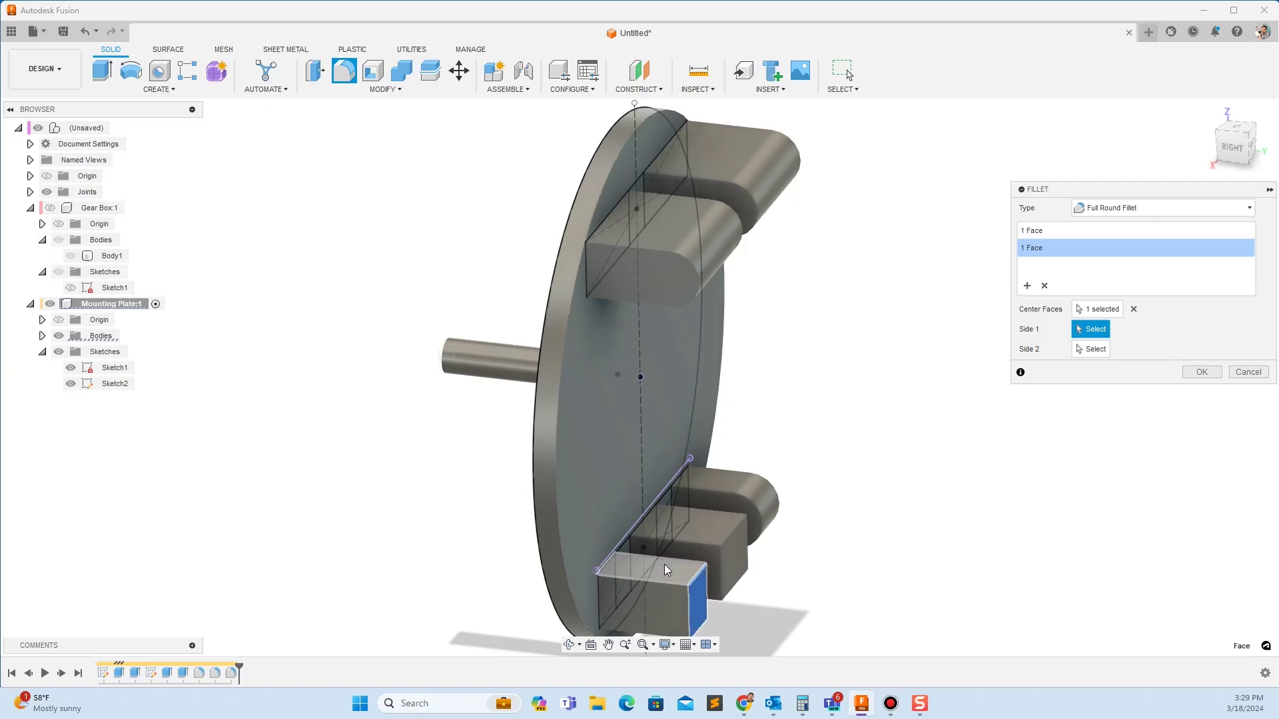
click(665, 565)
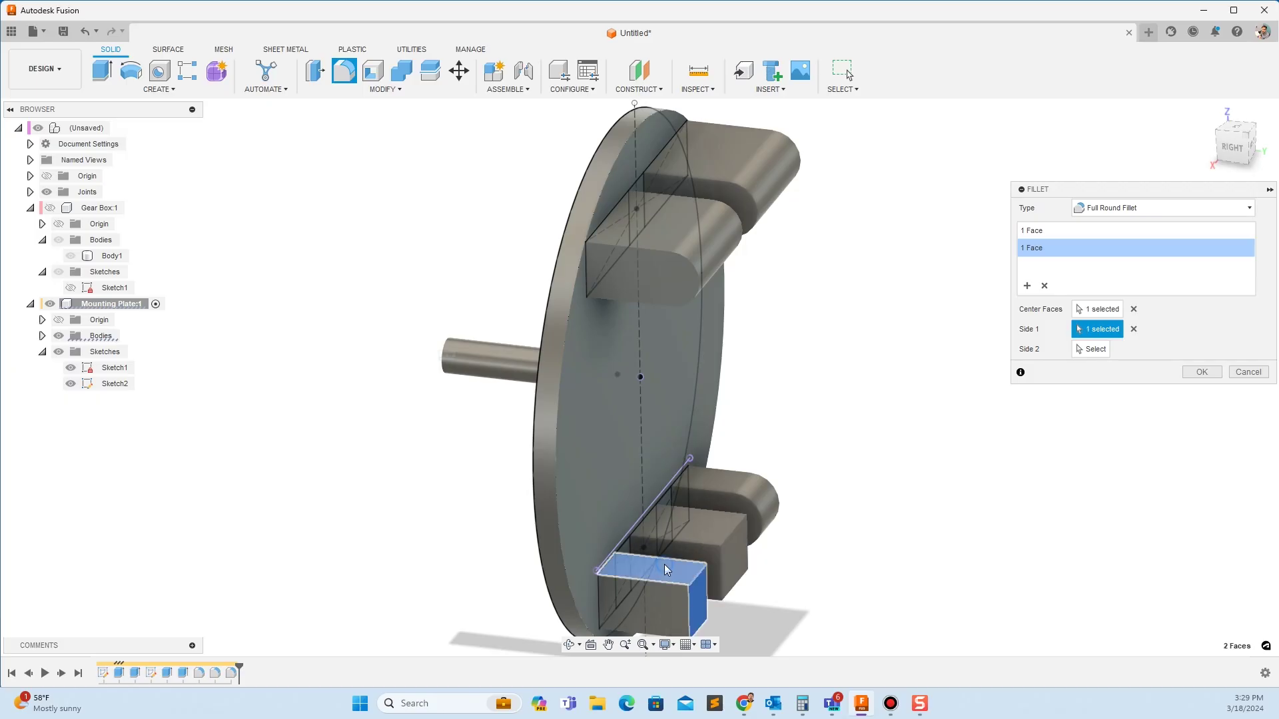
click(1088, 351)
shift+middle_drag(886, 563, 853, 563)
click(696, 494)
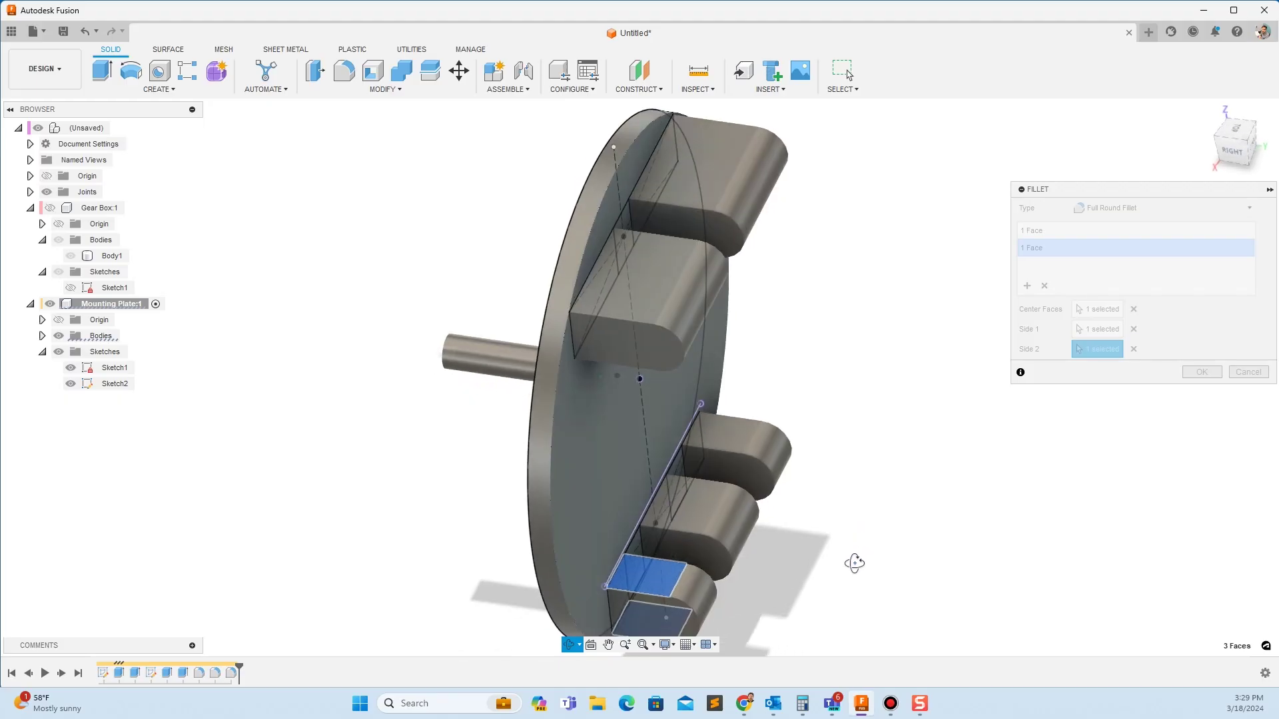
click(1201, 371)
shift+middle_drag(1044, 411, 1014, 307)
Drill a 15 mm through-all hole centred on the upper tab's rounded end.
key(h)
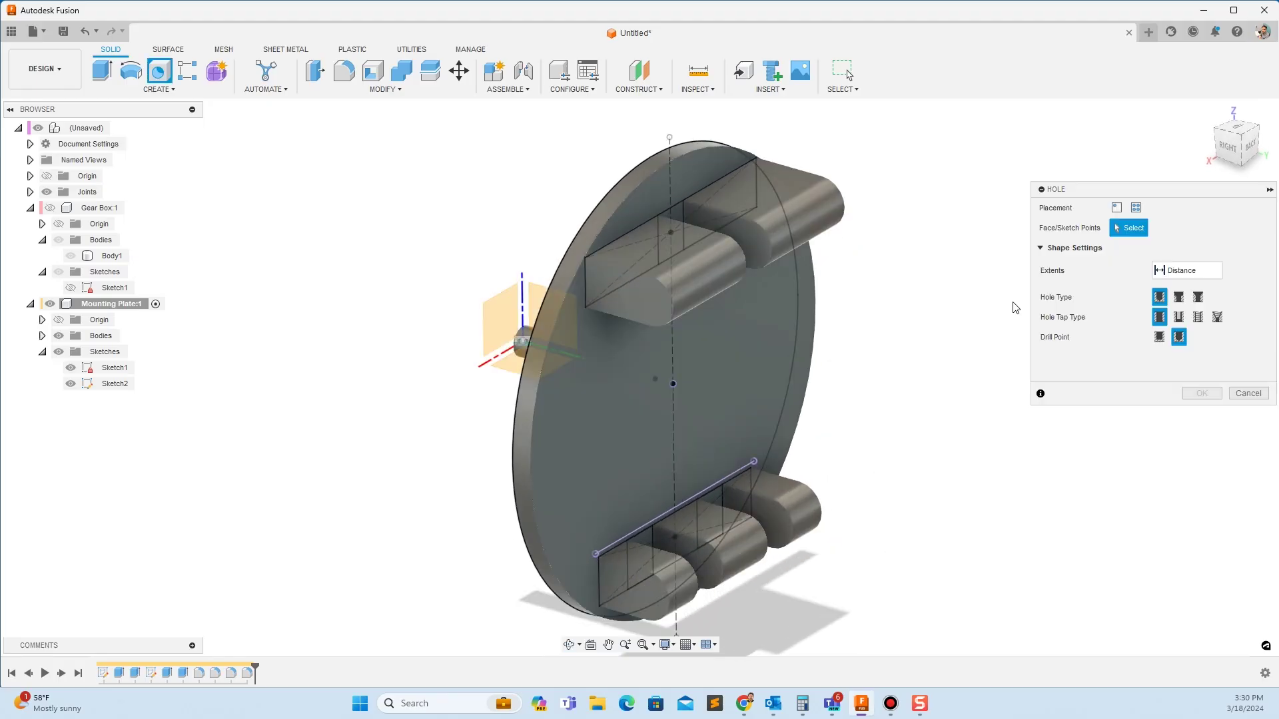
click(667, 308)
mouse_move(668, 307)
mouse_down()
mouse_move(652, 298)
mouse_move(665, 293)
mouse_move(653, 301)
mouse_up()
click(1187, 310)
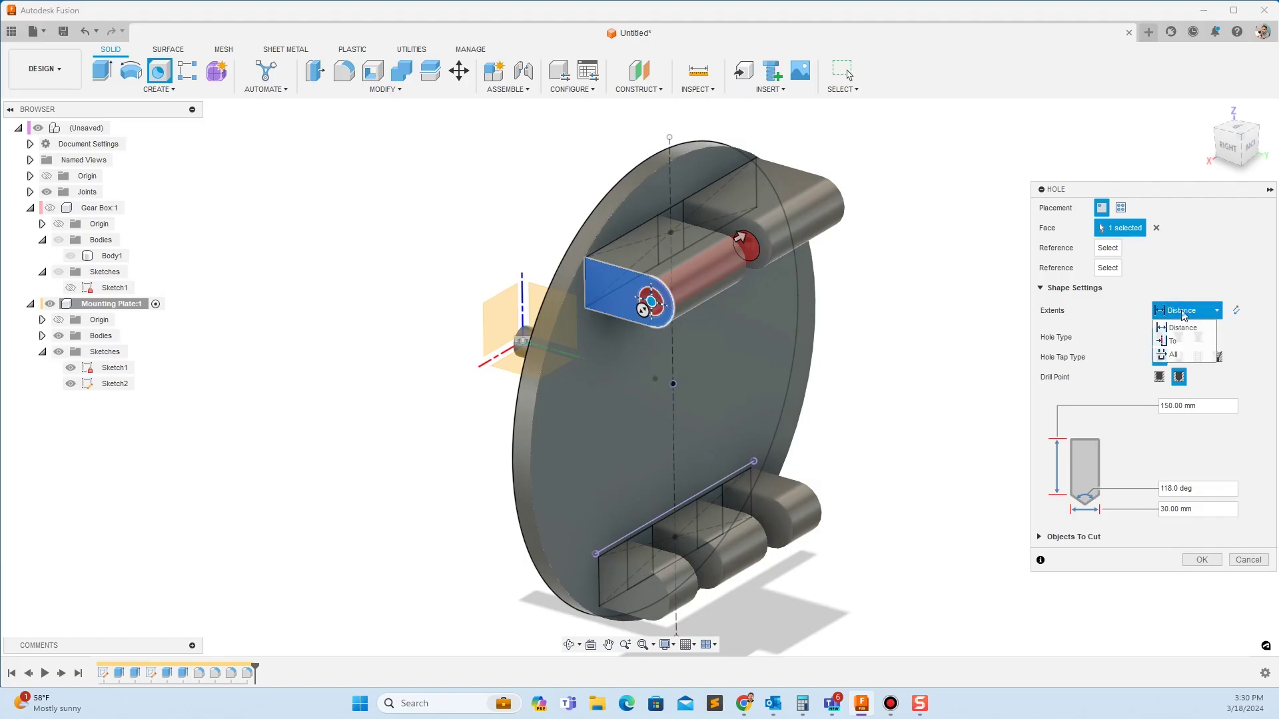
click(1184, 356)
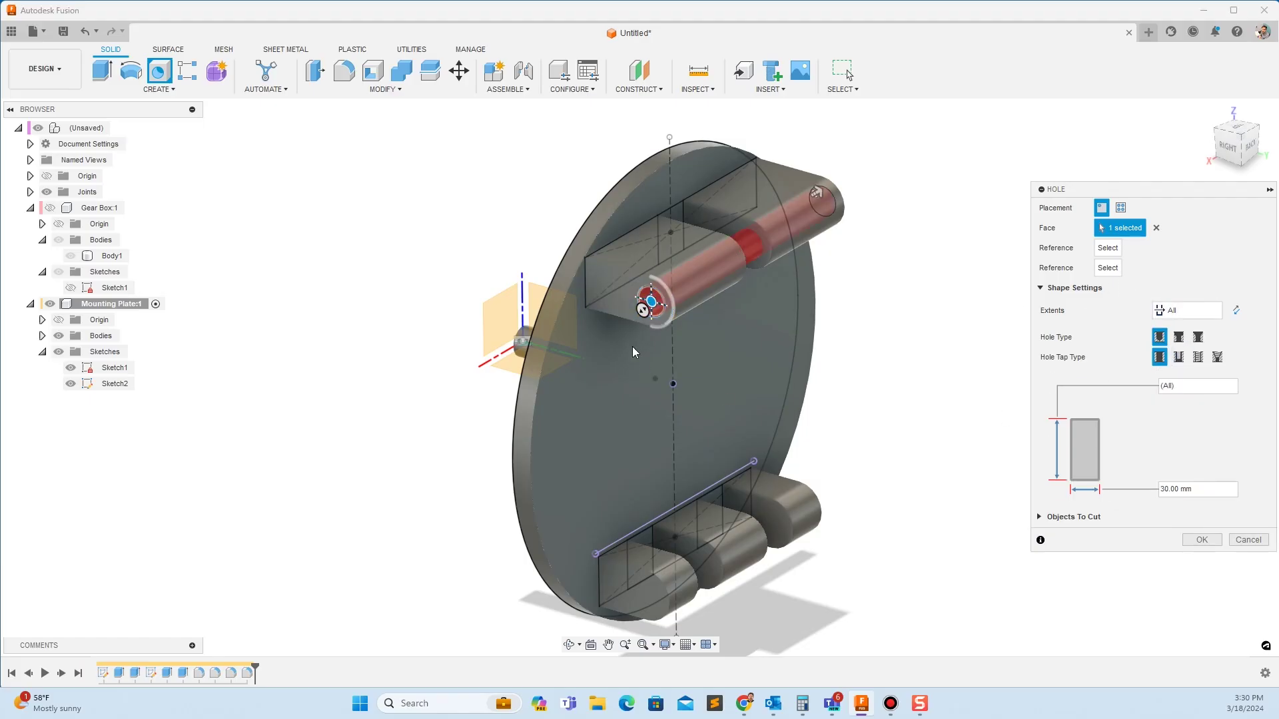
mouse_move(642, 311)
mouse_down()
mouse_move(609, 337)
mouse_move(638, 317)
mouse_up()
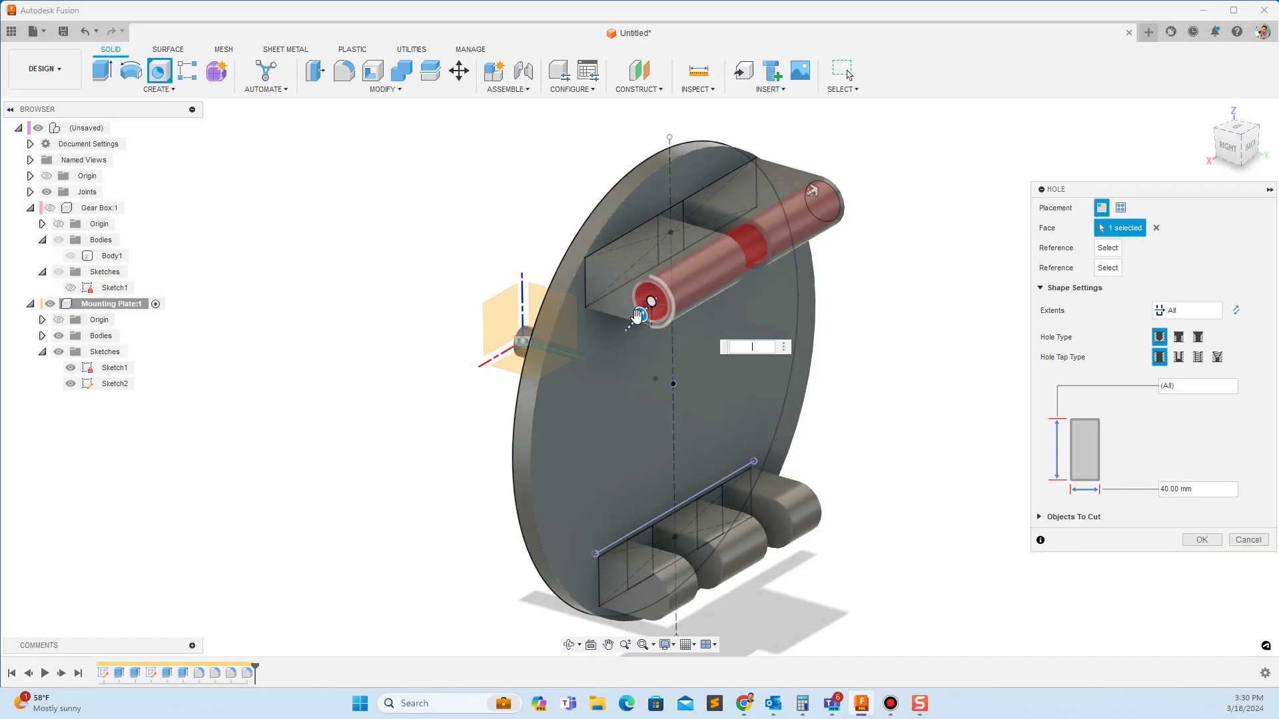
text(15)
key(Return)
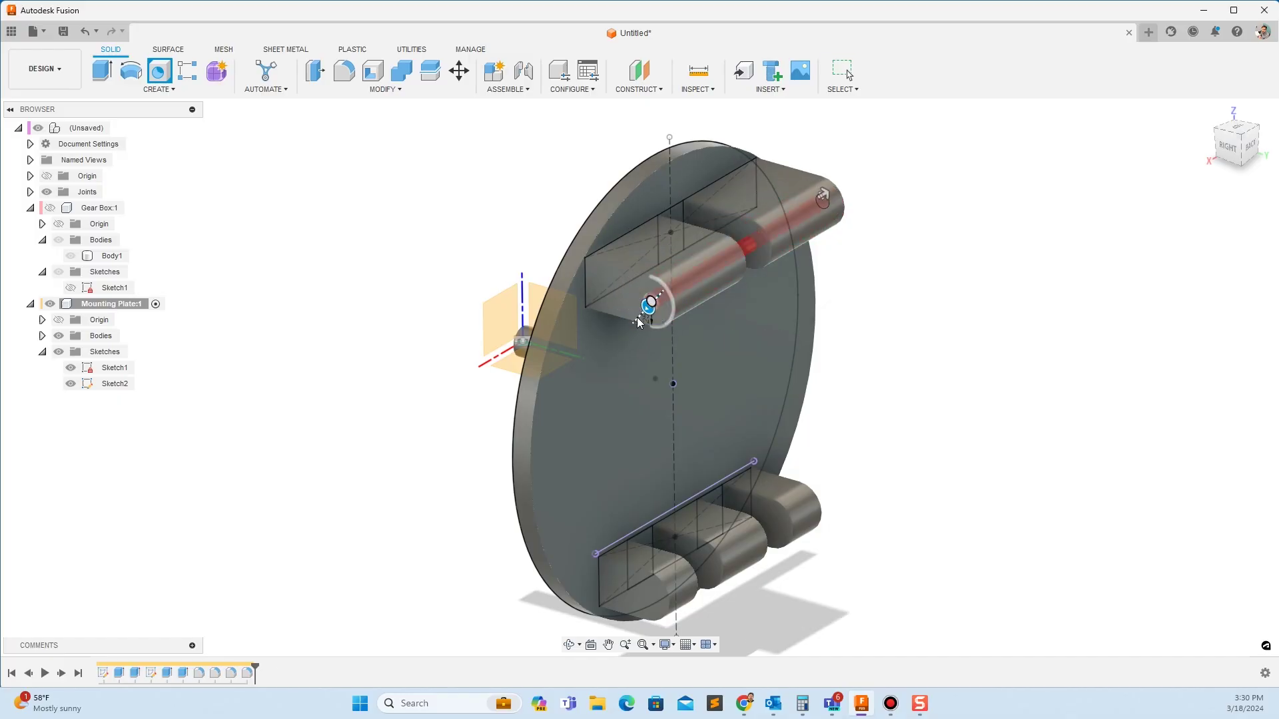
scroll(726, 521, up, 3)
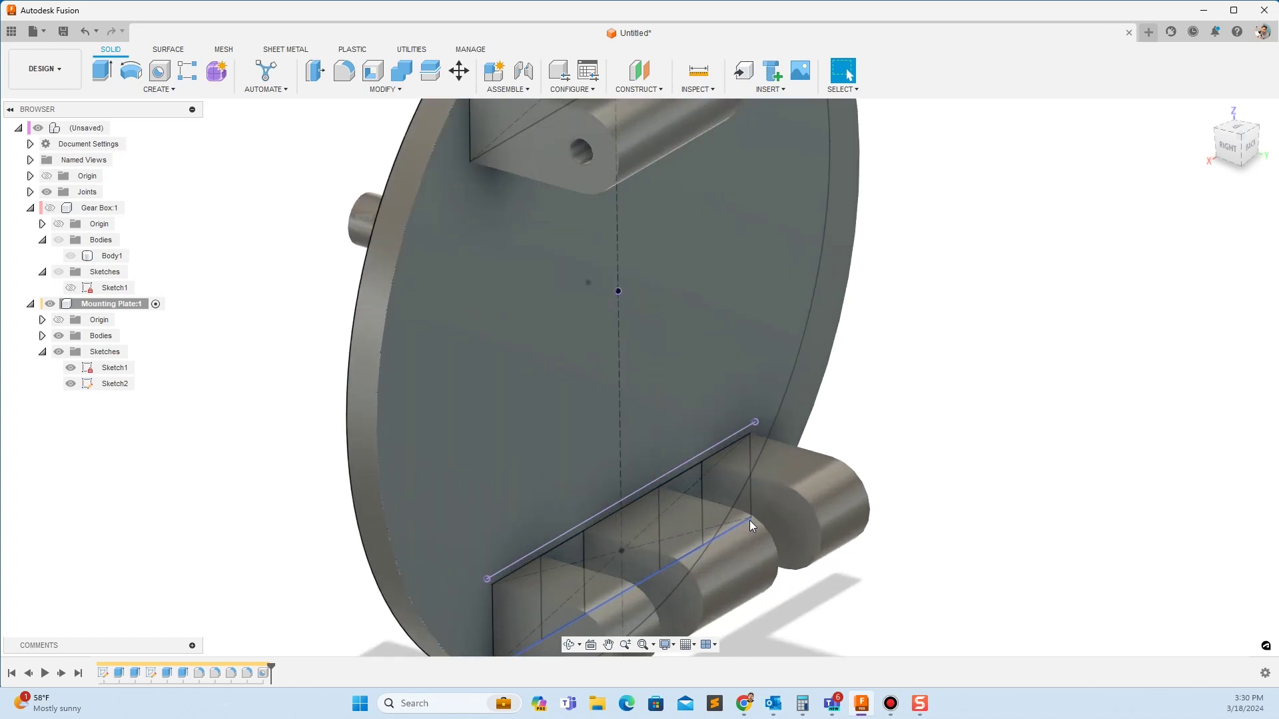
scroll(750, 521, down, 5)
scroll(726, 538, up, 5)
scroll(786, 518, down, 3)
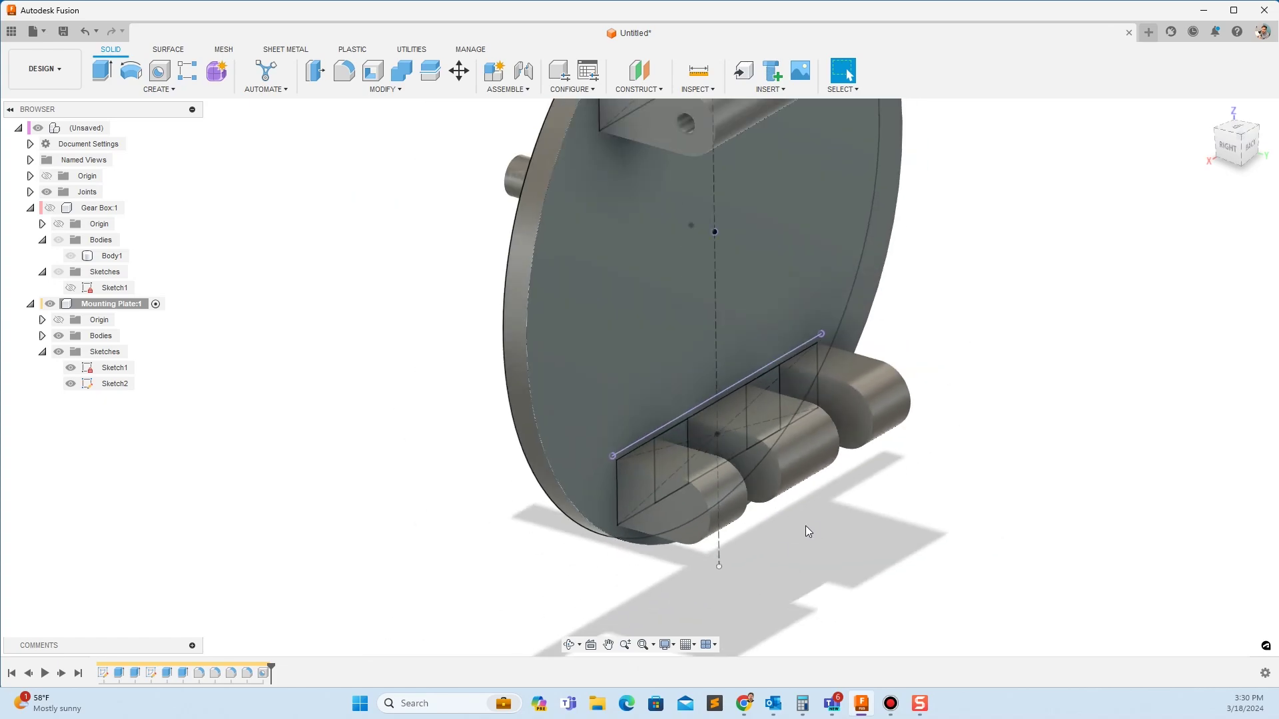
Drill a 30 mm hole through the lower tabs.
right_click(807, 526)
click(822, 487)
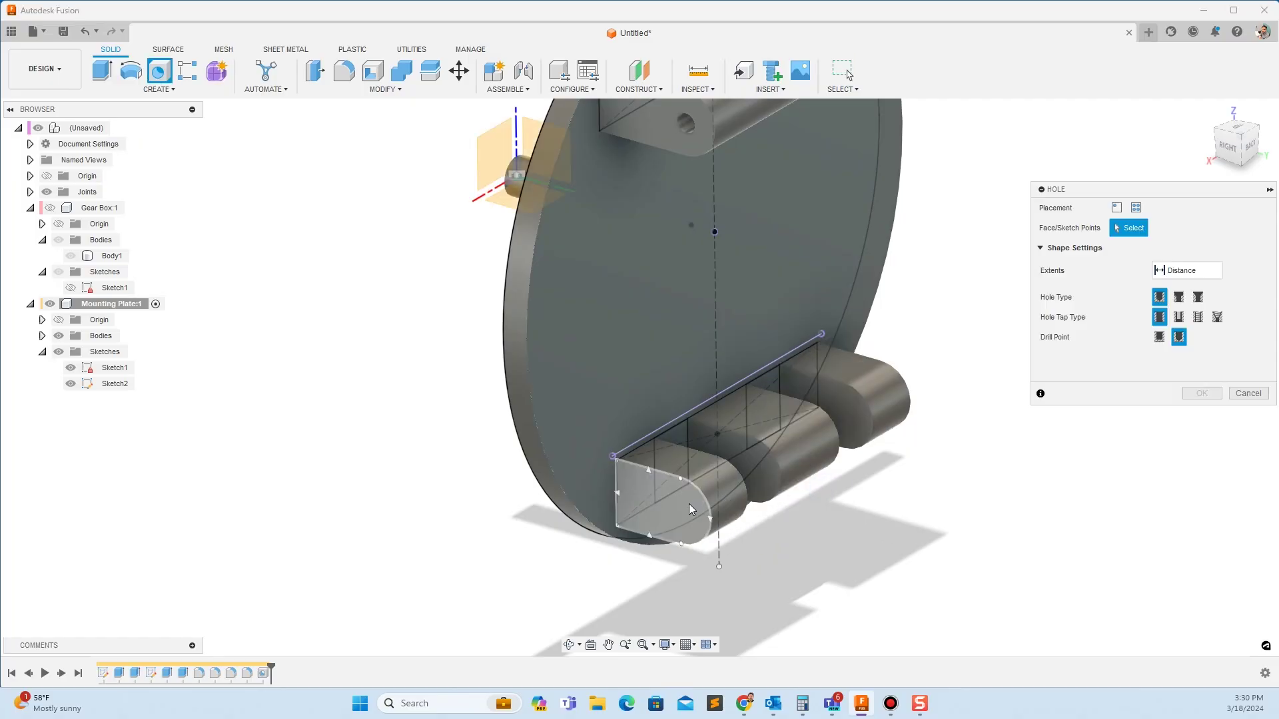
click(691, 507)
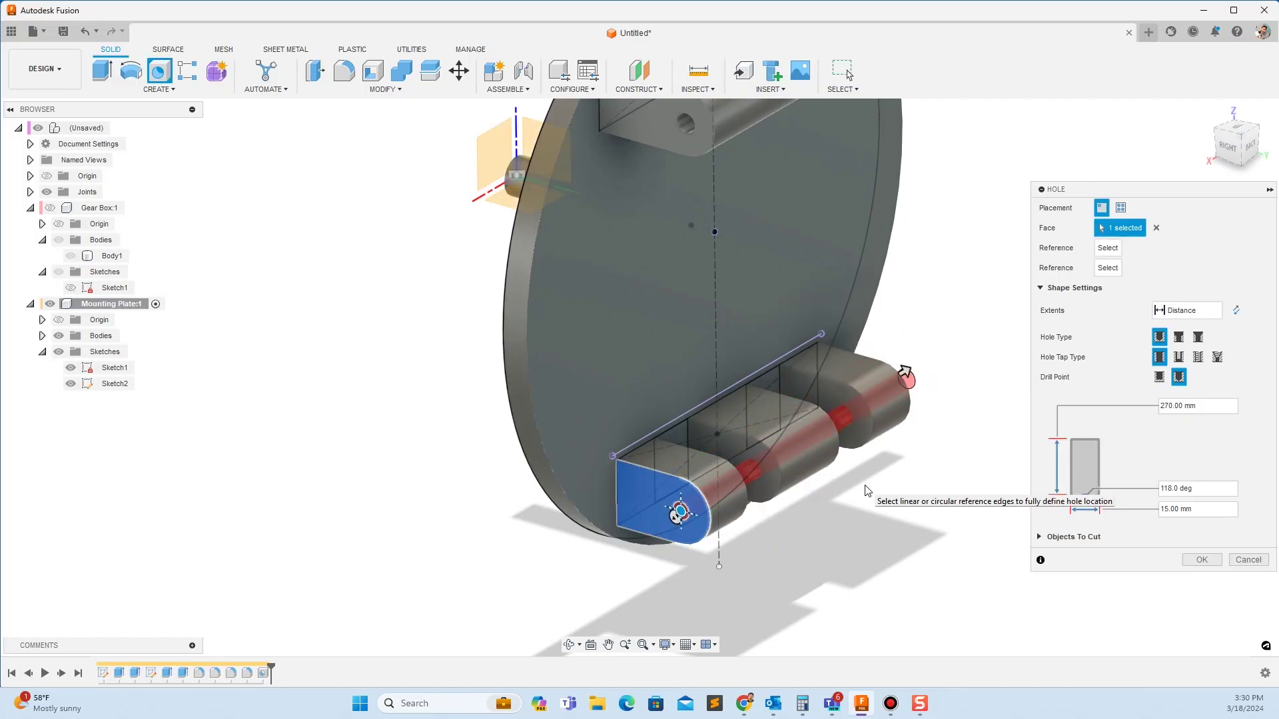
drag(679, 510, 669, 530)
text(30)
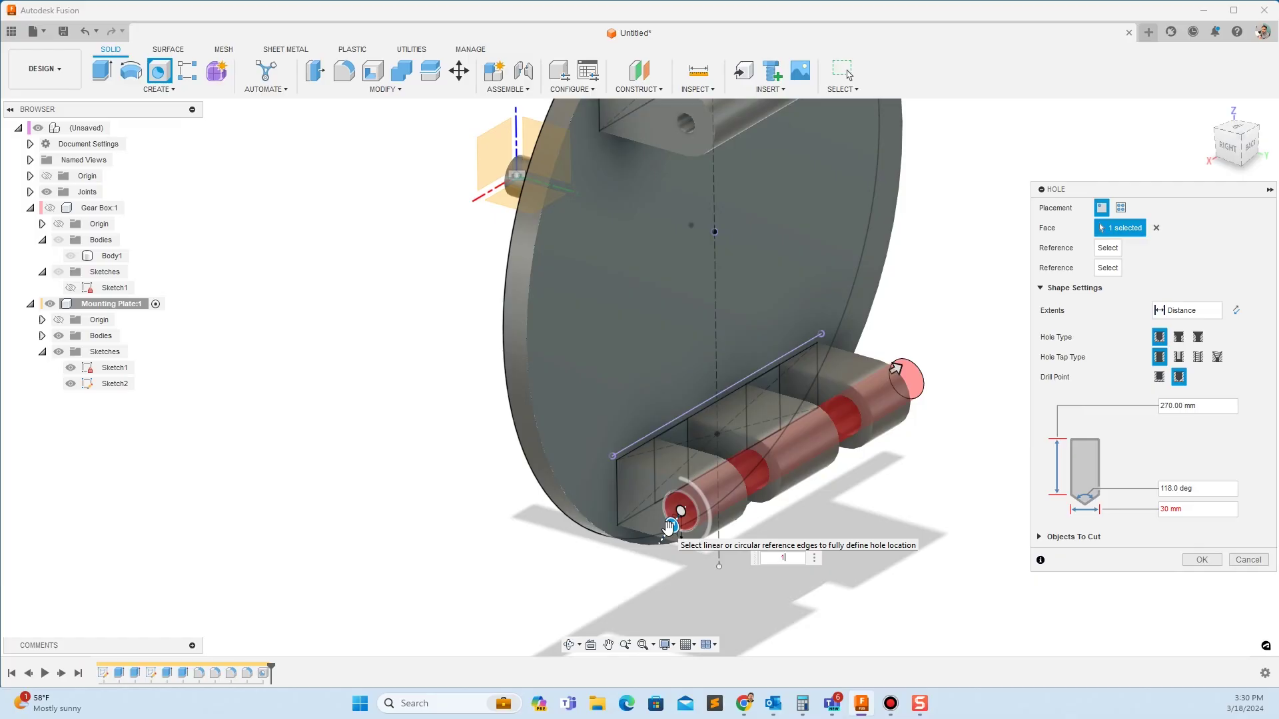
key(Return)
scroll(742, 181, down, 5)
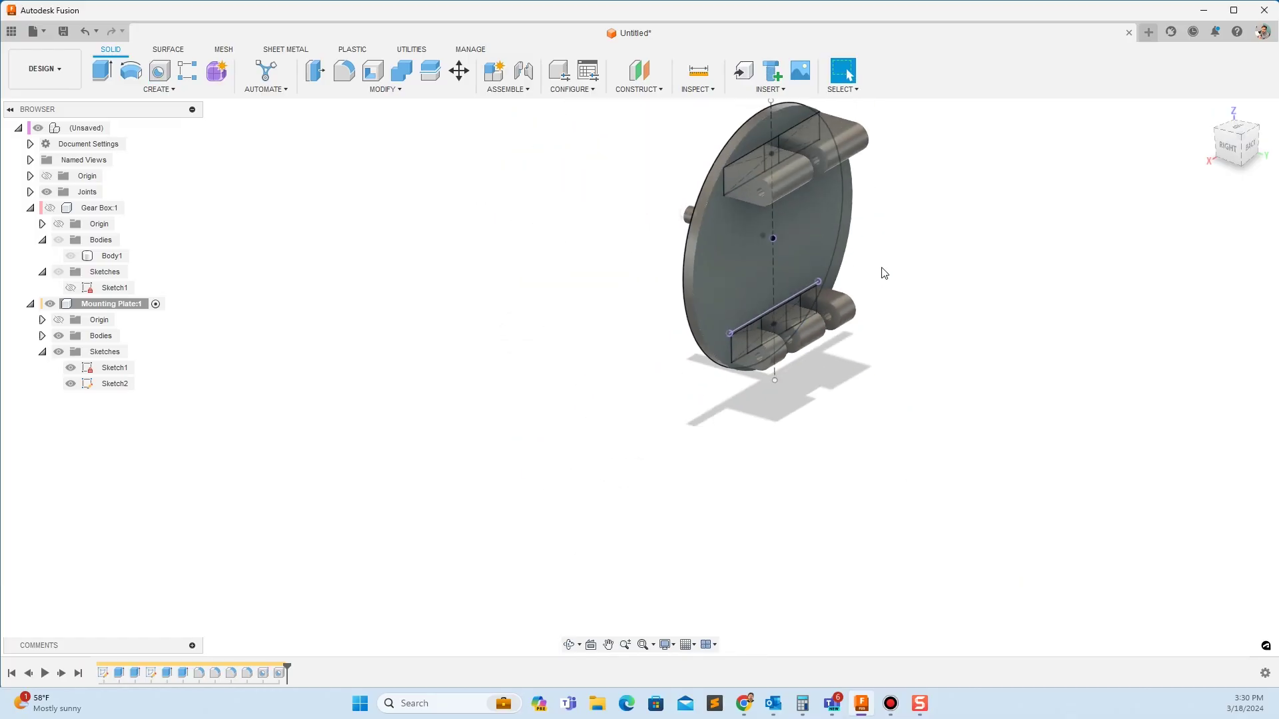
scroll(932, 258, up, 3)
click(80, 381)
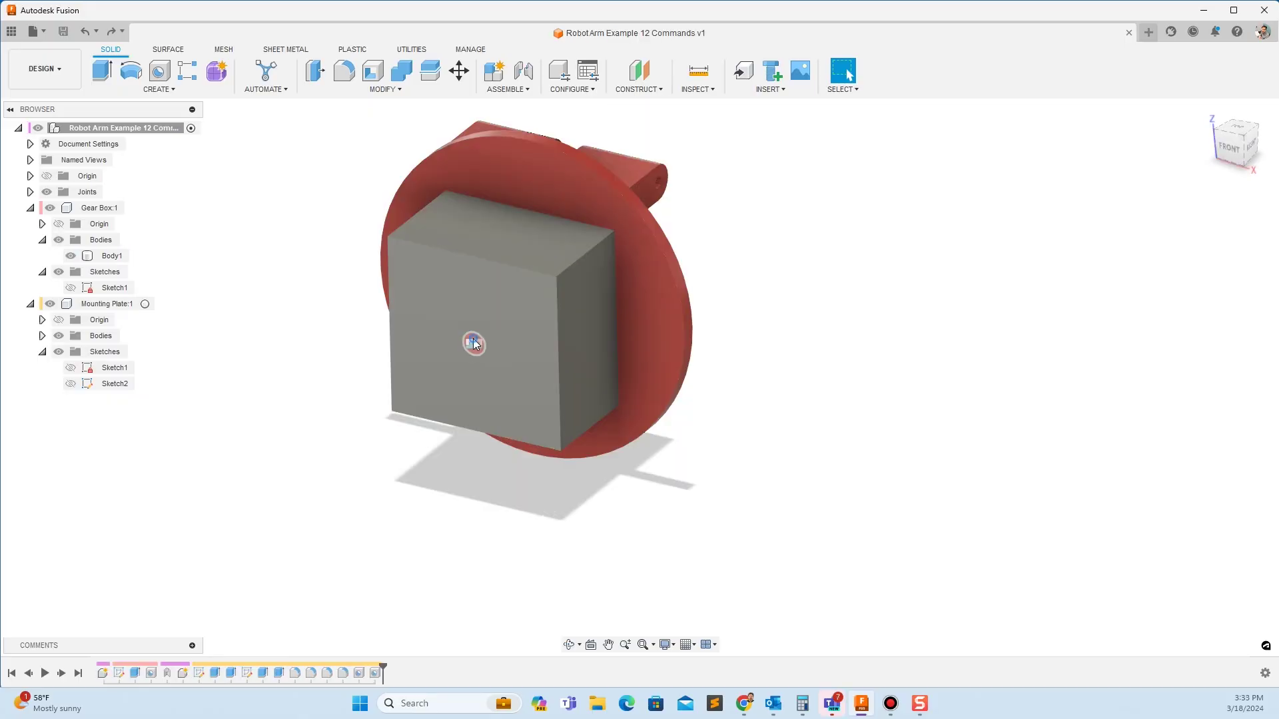
Start an as-built joint between Mounting Plate and Gear Box with type set to Revolute.
click(475, 345)
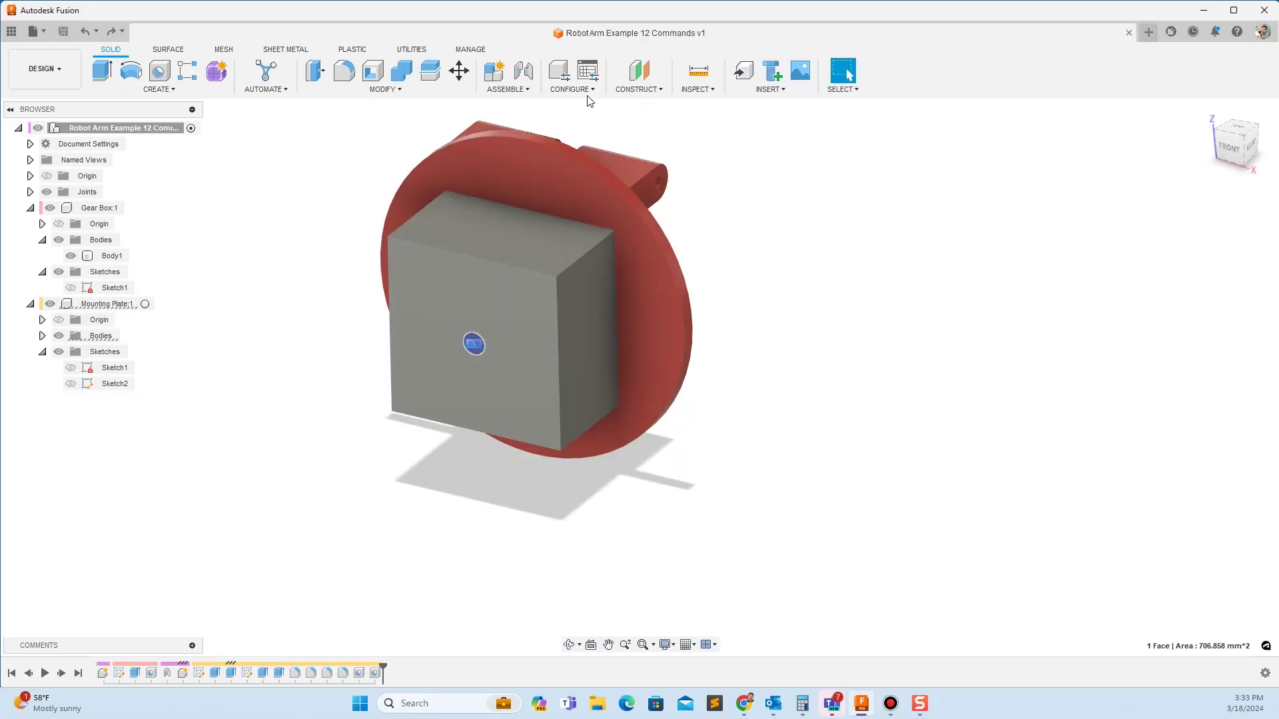
click(508, 90)
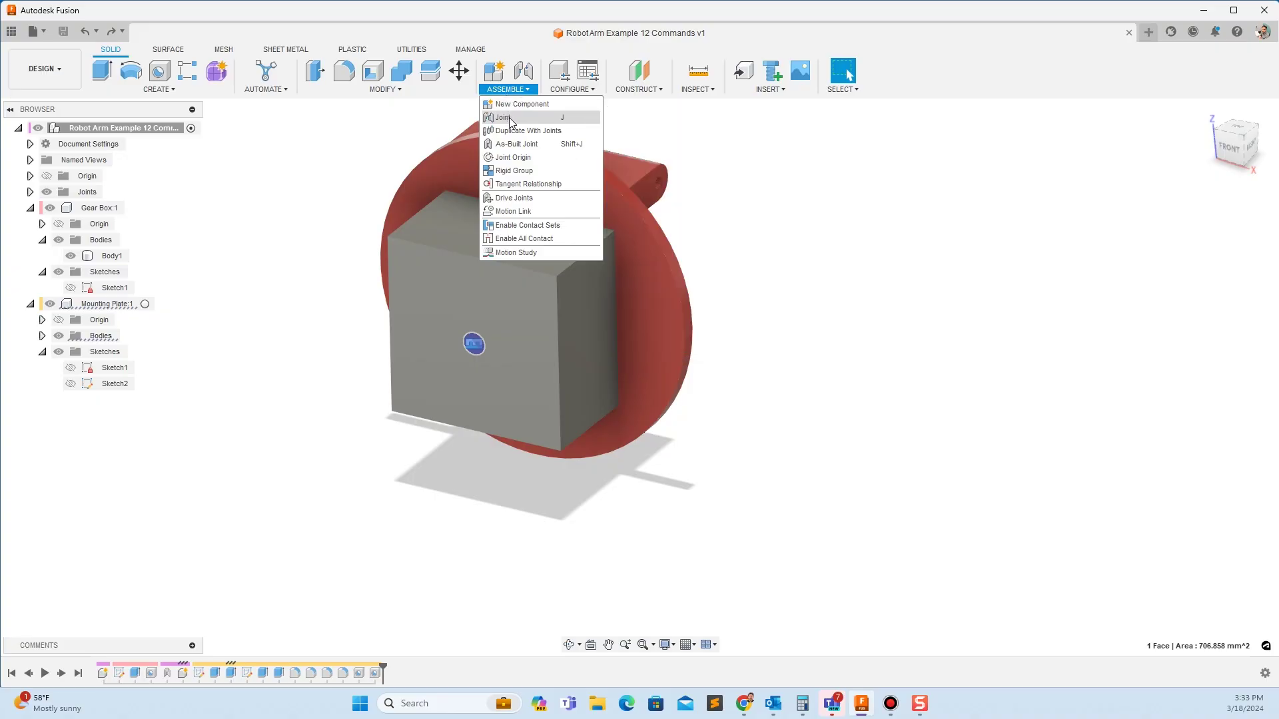
click(509, 143)
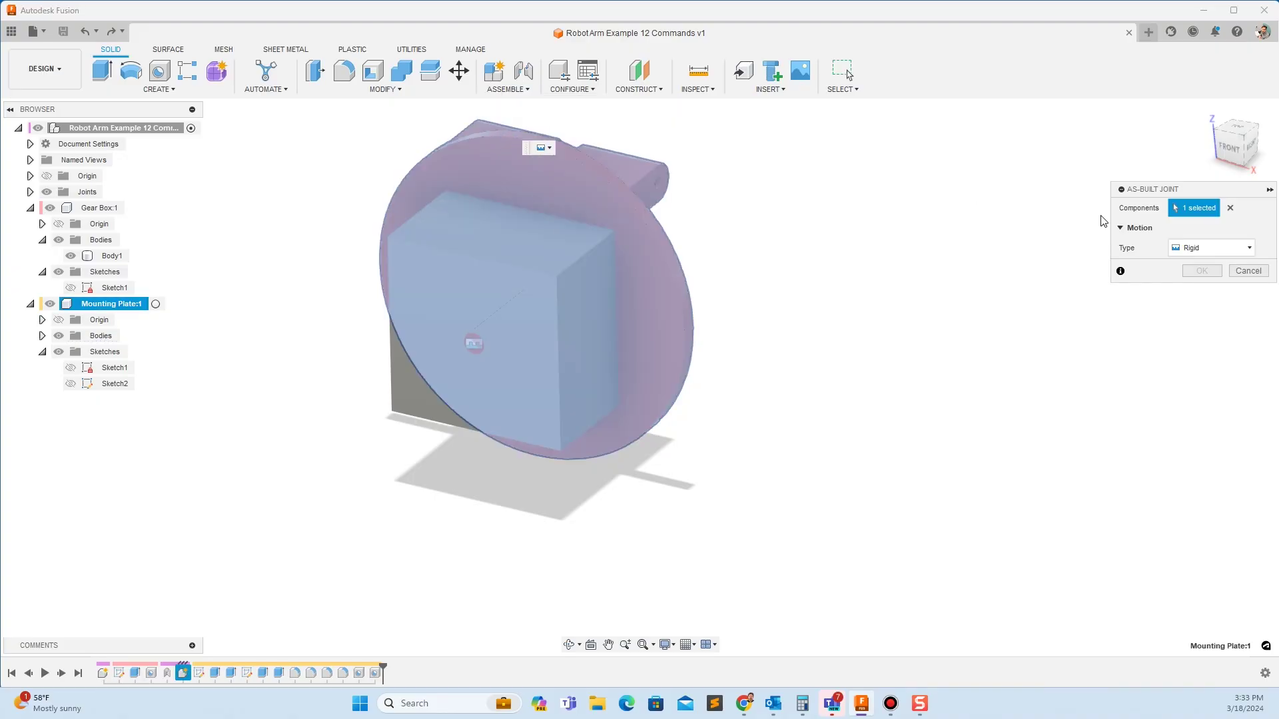
click(1176, 247)
click(1187, 267)
click(1127, 230)
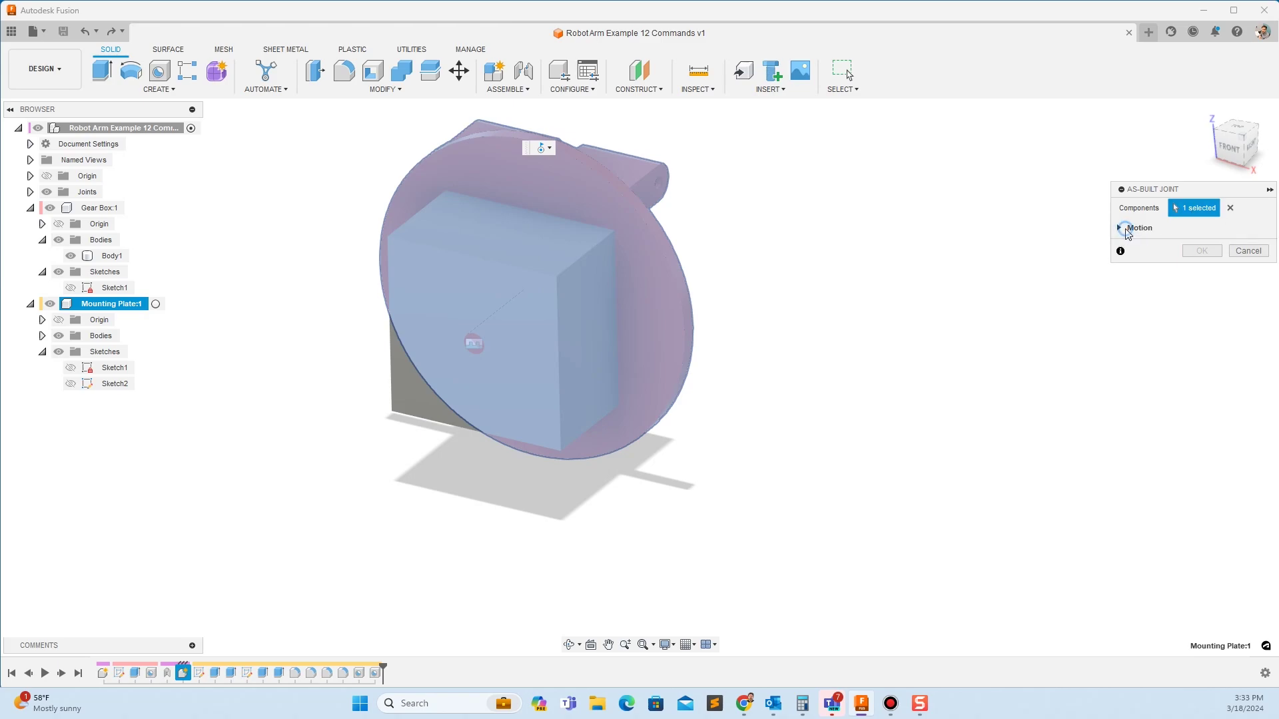
click(1128, 232)
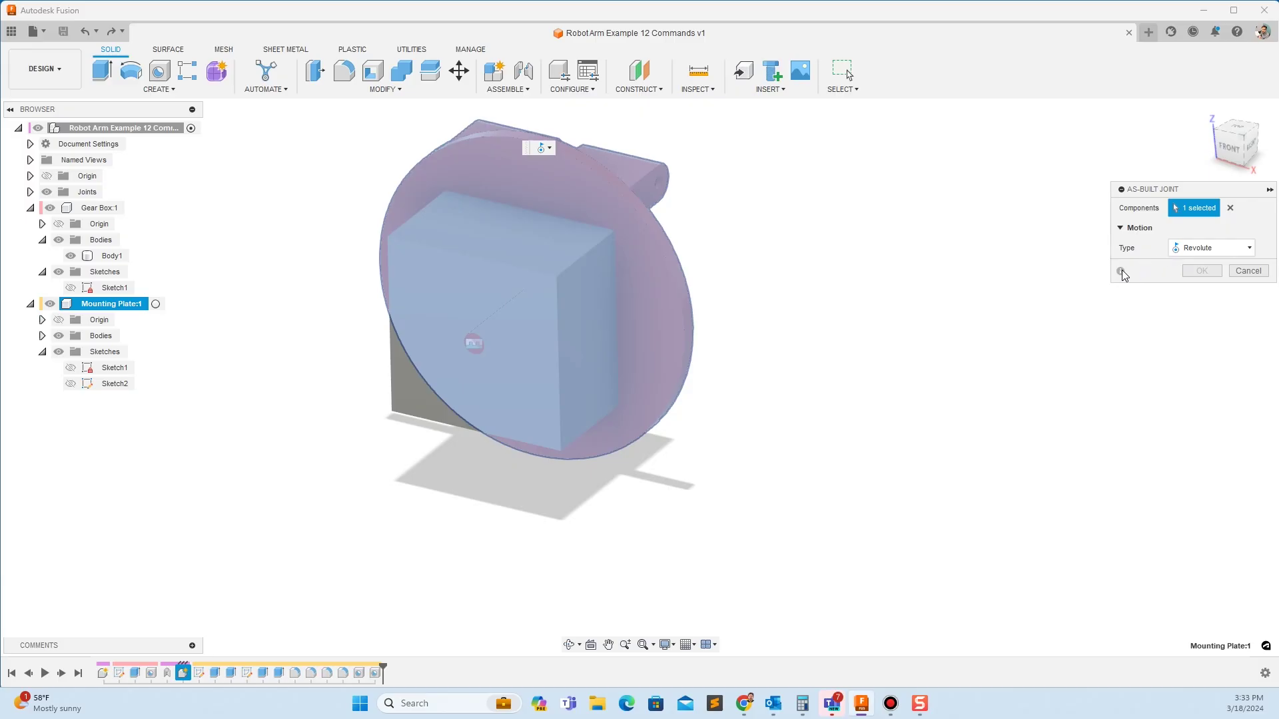
click(1218, 248)
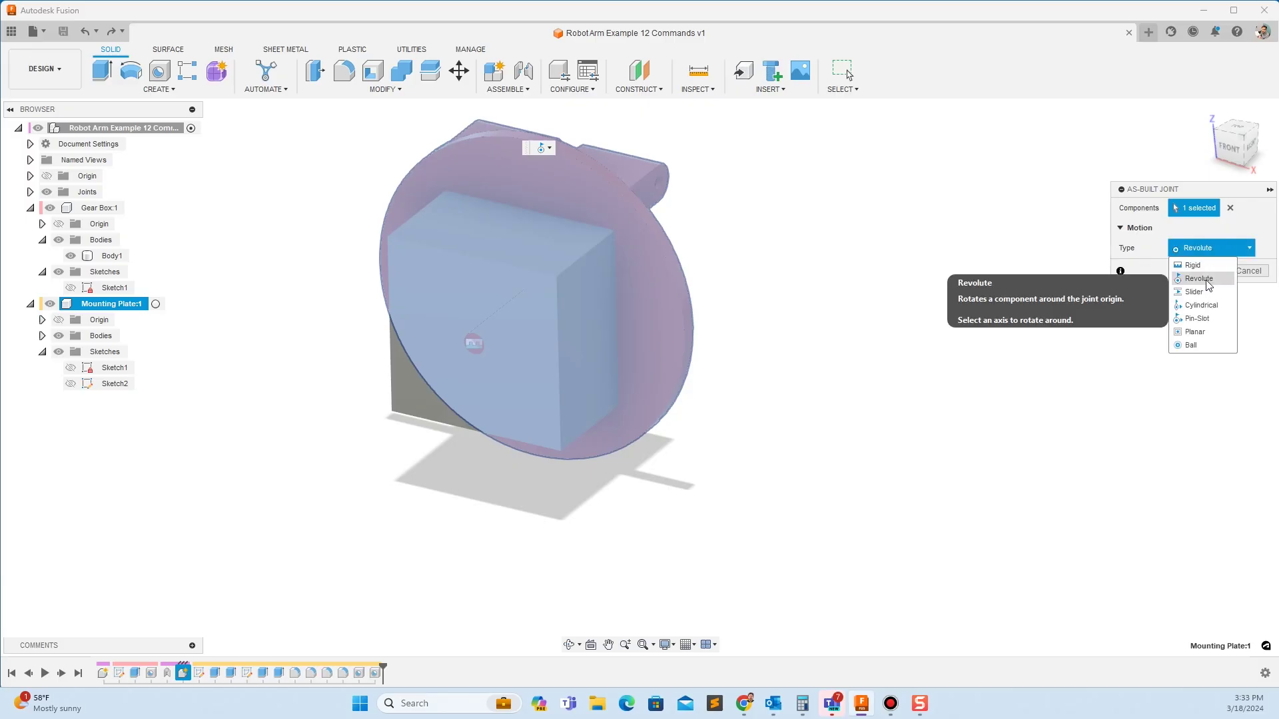
click(1206, 261)
click(1211, 248)
click(1181, 259)
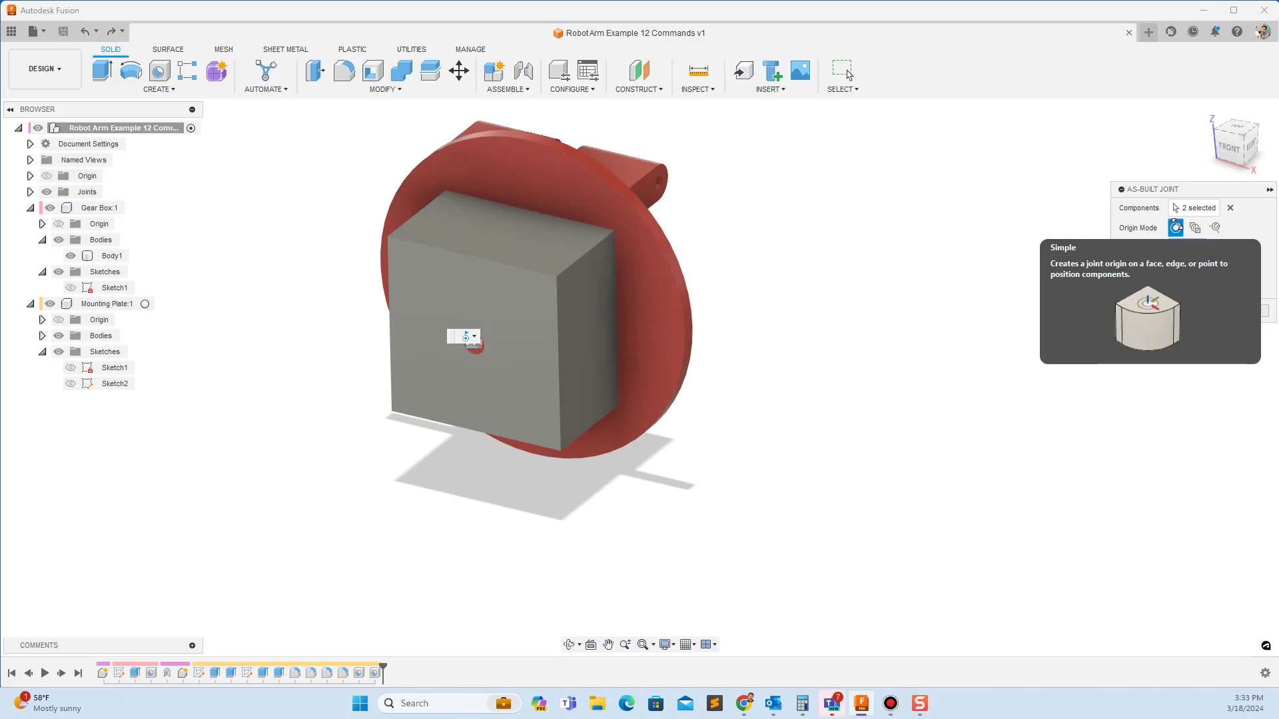
Snap the joint origin to the gear box centre, preview the rotation, and create the joint.
click(476, 346)
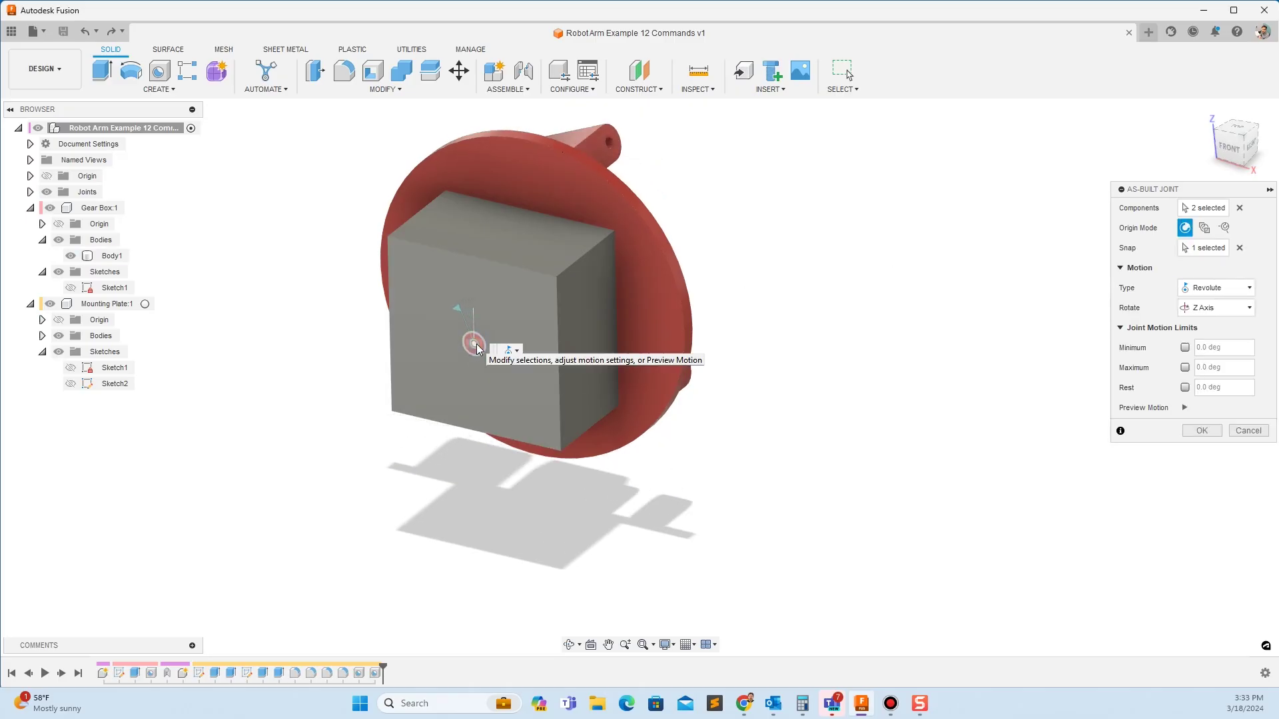
right_click(910, 366)
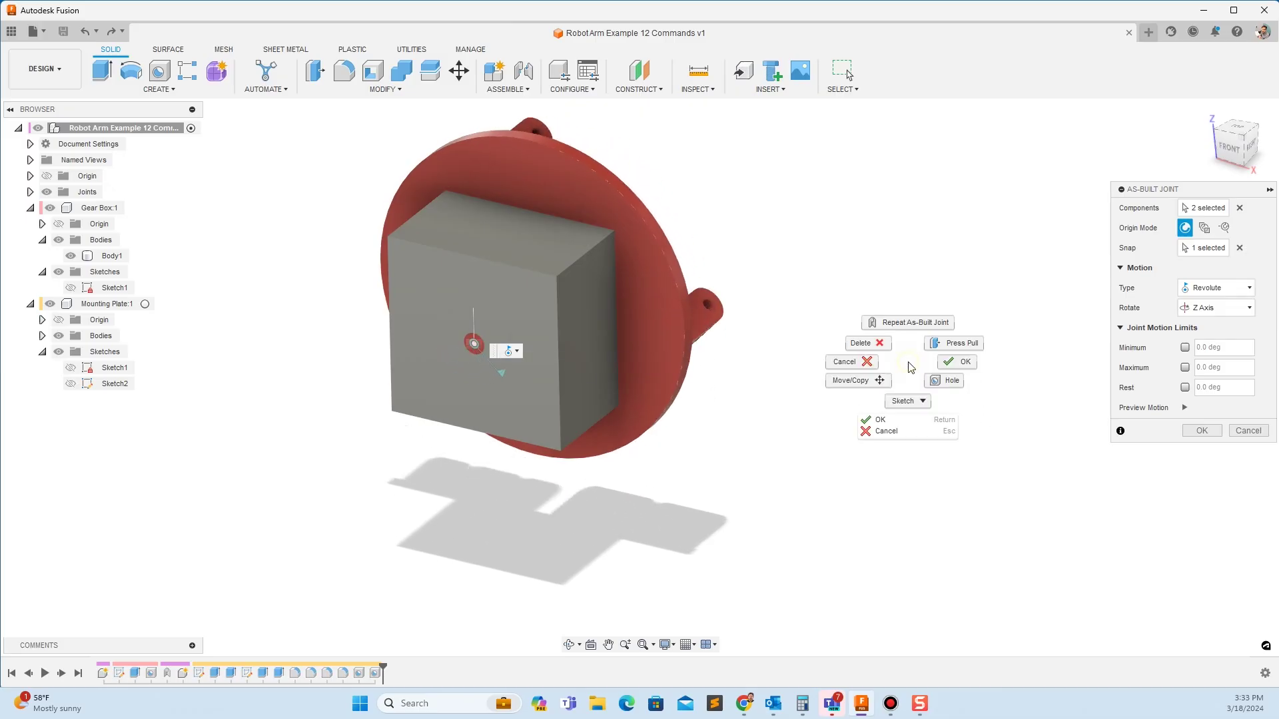
mouse_move(908, 362)
shift+middle_down()
mouse_move(779, 392)
mouse_move(864, 385)
mouse_move(890, 365)
shift+middle_up()
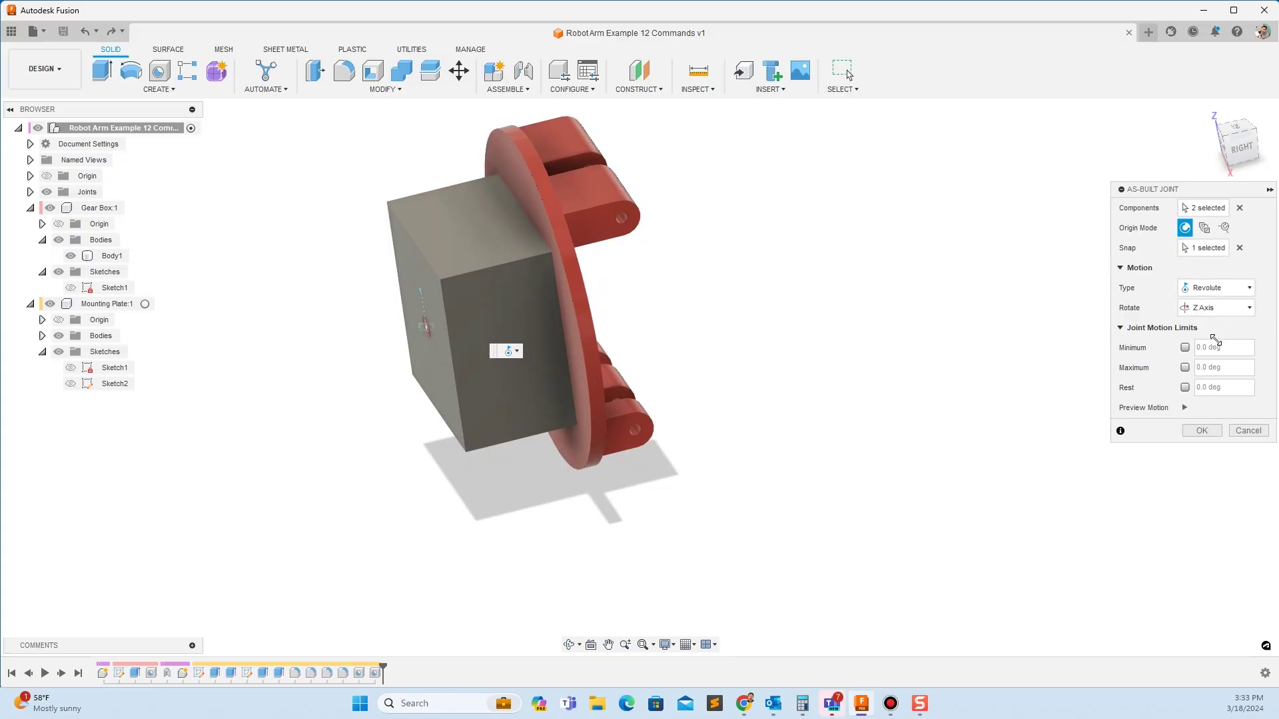
click(1185, 406)
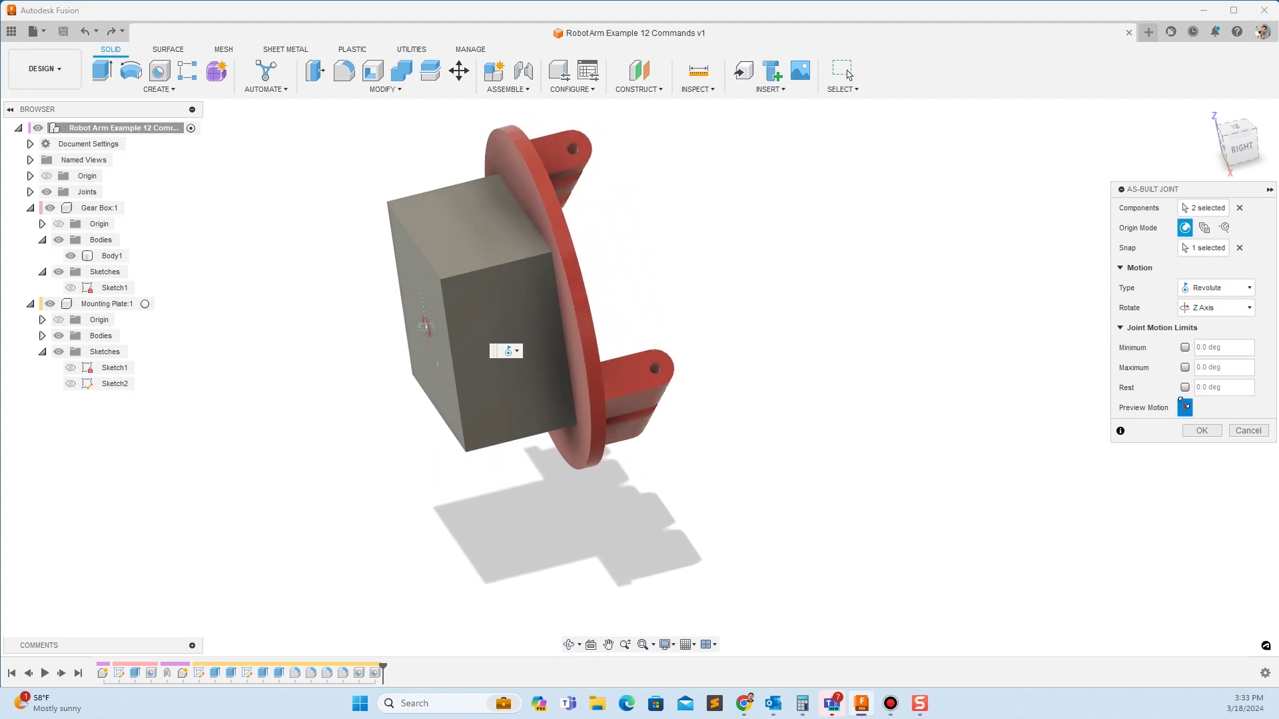
click(1196, 433)
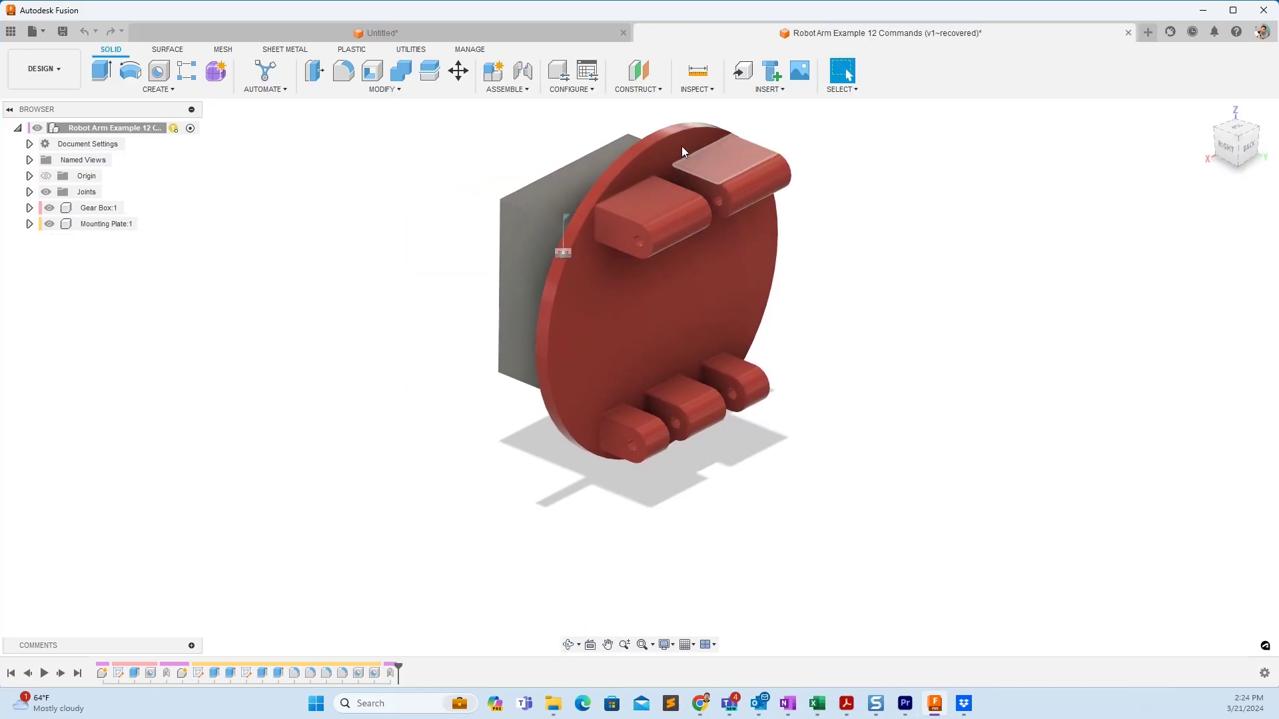
Create an offset plane 275 mm below the gear box's bottom face.
click(634, 90)
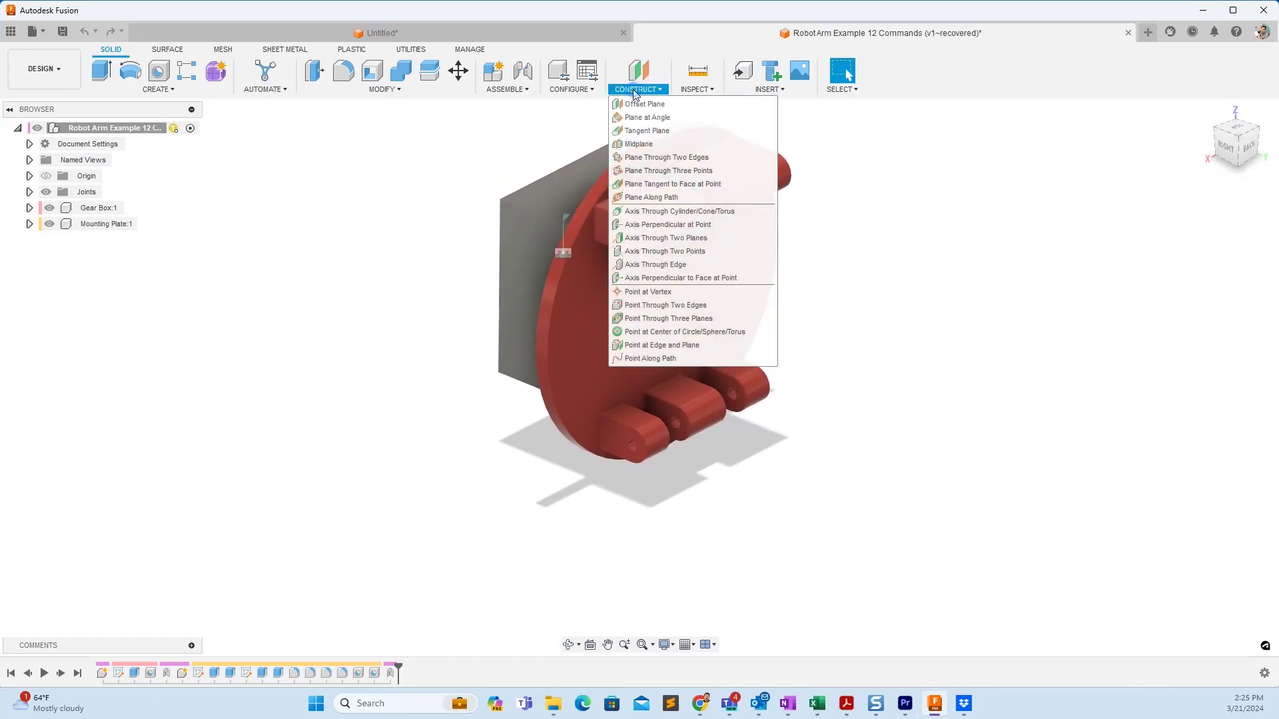
click(643, 104)
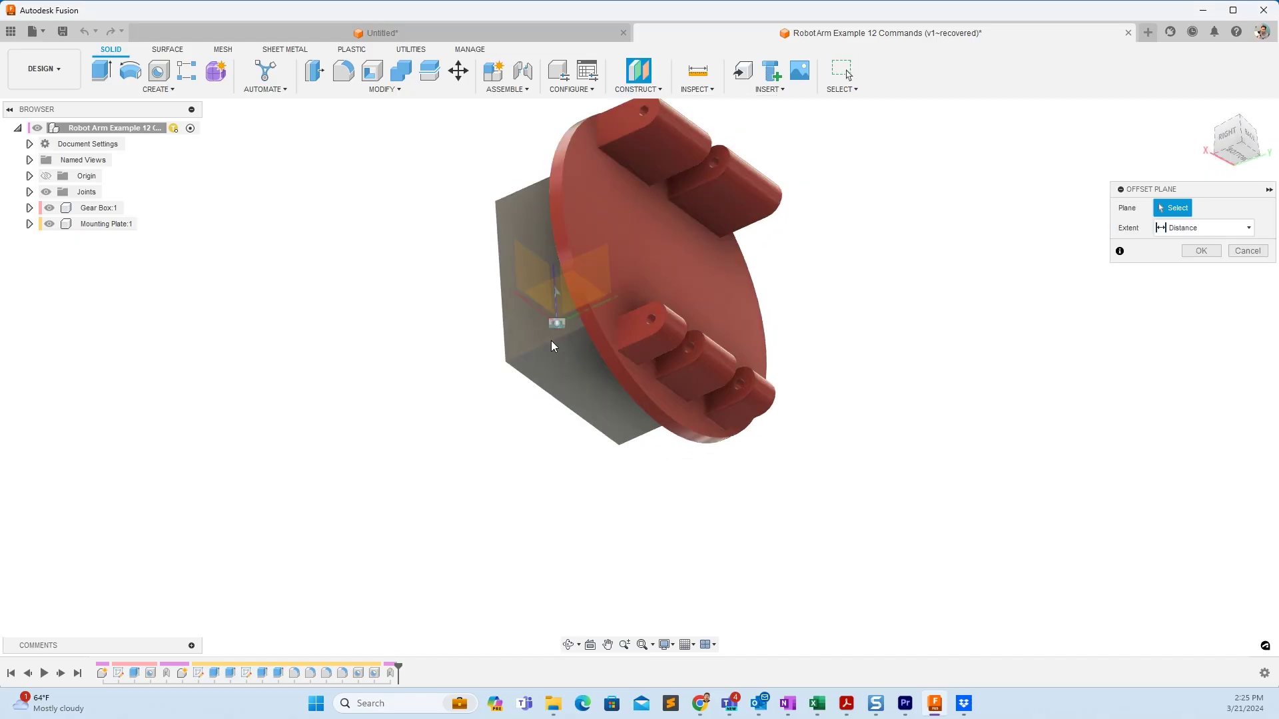
click(558, 360)
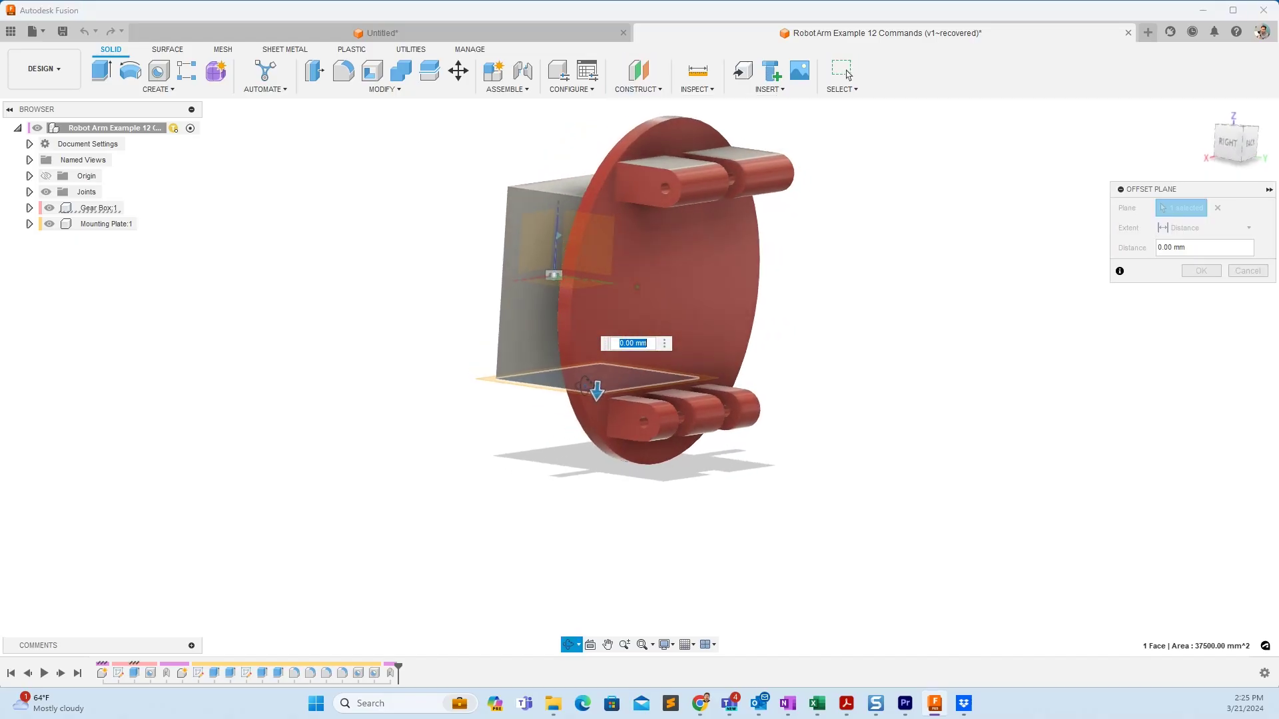
drag(585, 386, 585, 601)
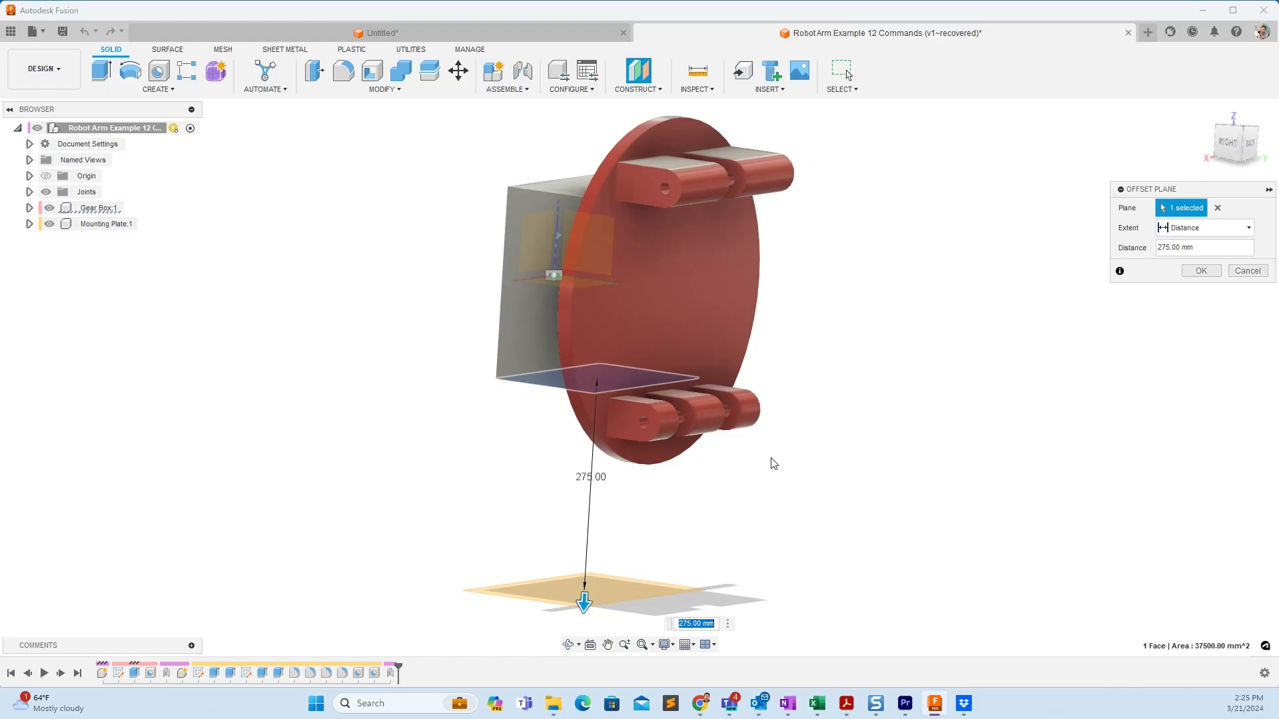
mouse_move(773, 463)
shift+middle_down()
mouse_move(799, 491)
mouse_move(757, 466)
mouse_move(776, 470)
shift+middle_up()
click(1201, 272)
shift+middle_drag(942, 348, 745, 492)
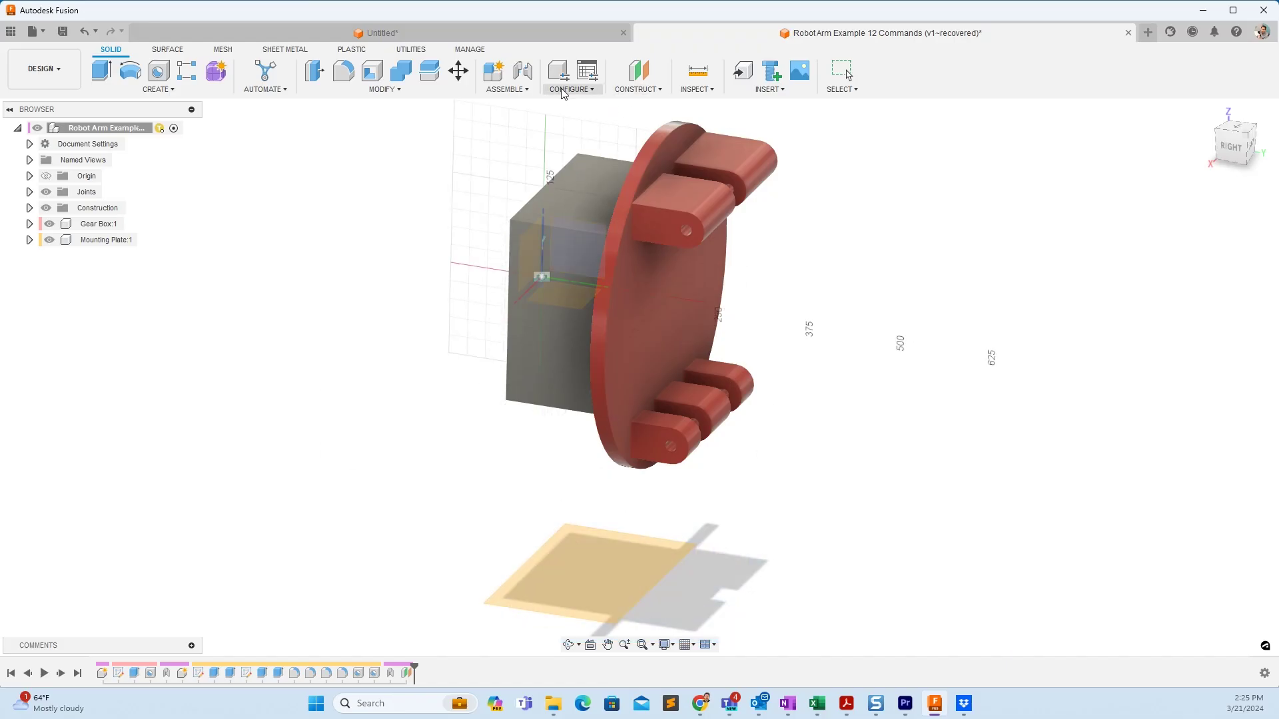
Sketch on the offset plane, projecting the gear box's bottom face and drawing rectangles.
click(591, 618)
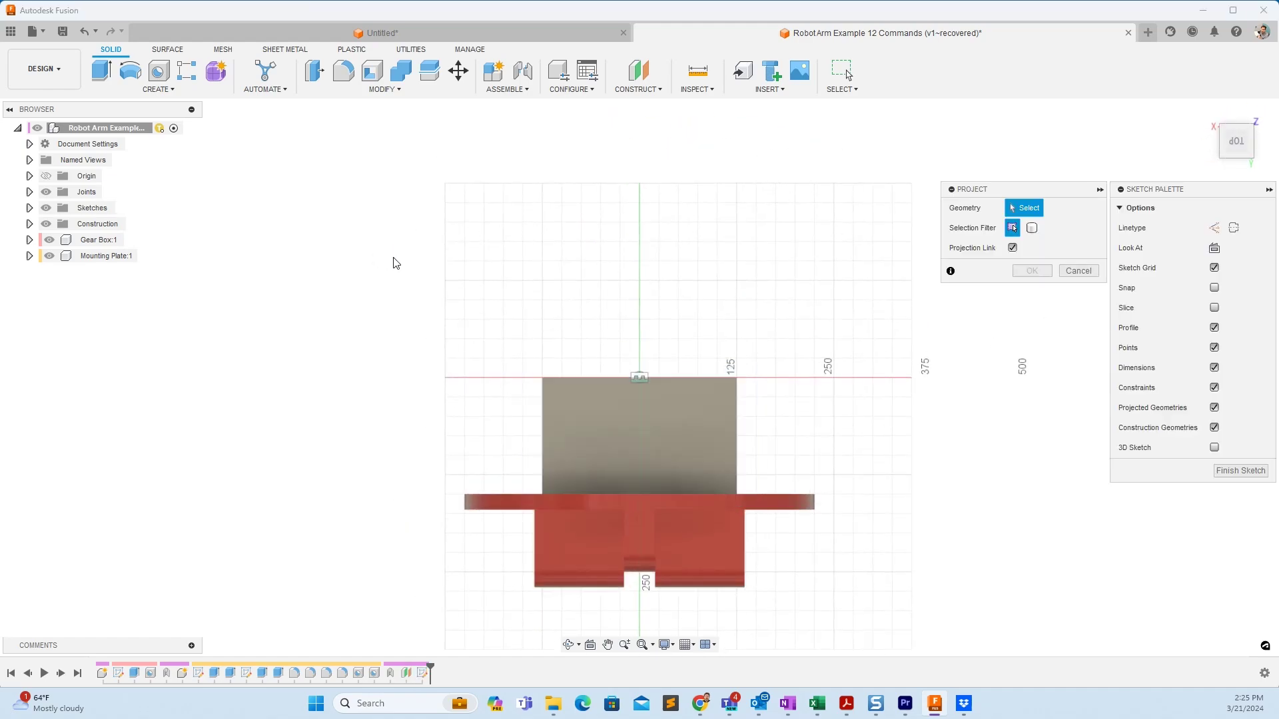
mouse_move(605, 457)
shift+middle_down()
mouse_move(676, 396)
mouse_move(643, 423)
mouse_move(634, 497)
mouse_move(592, 581)
mouse_move(643, 493)
mouse_move(690, 341)
mouse_move(651, 332)
shift+middle_up()
scroll(596, 581, down, 3)
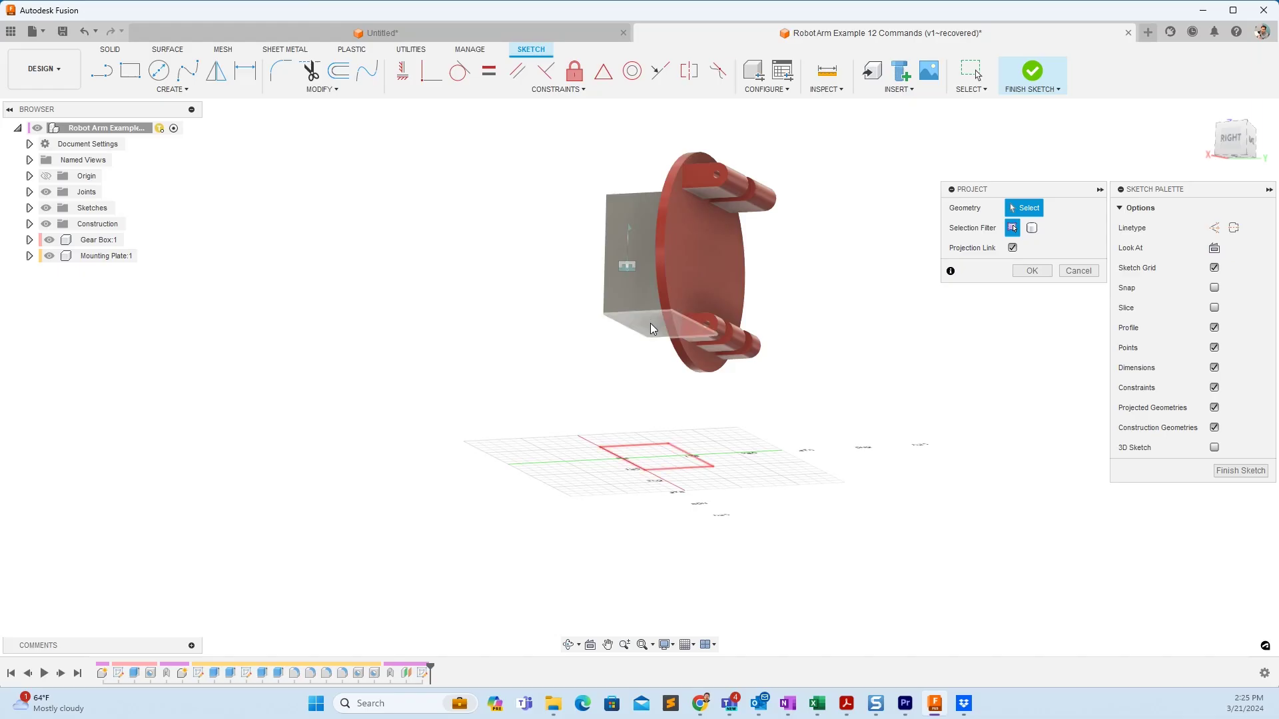
click(651, 326)
key(r)
mouse_move(650, 327)
shift+middle_down()
mouse_move(837, 382)
mouse_move(802, 374)
mouse_move(755, 394)
shift+middle_up()
scroll(755, 393, up, 3)
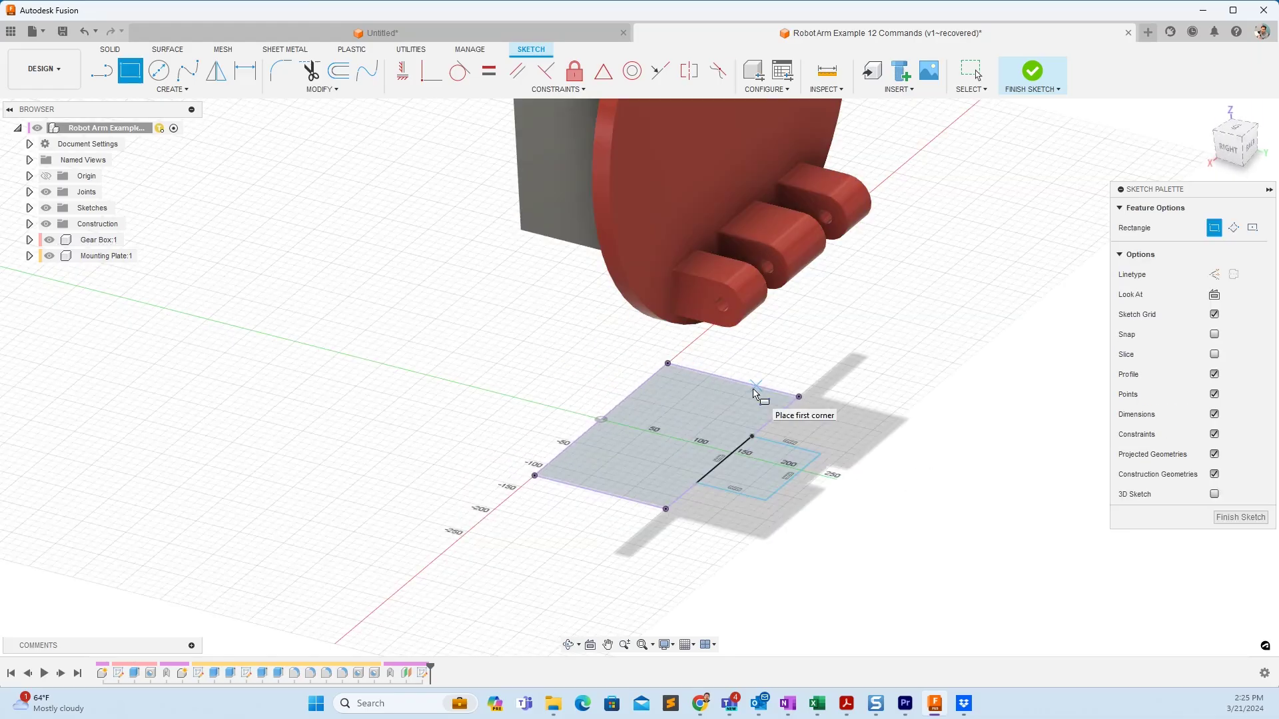
key(Escape)
scroll(758, 439, up, 2)
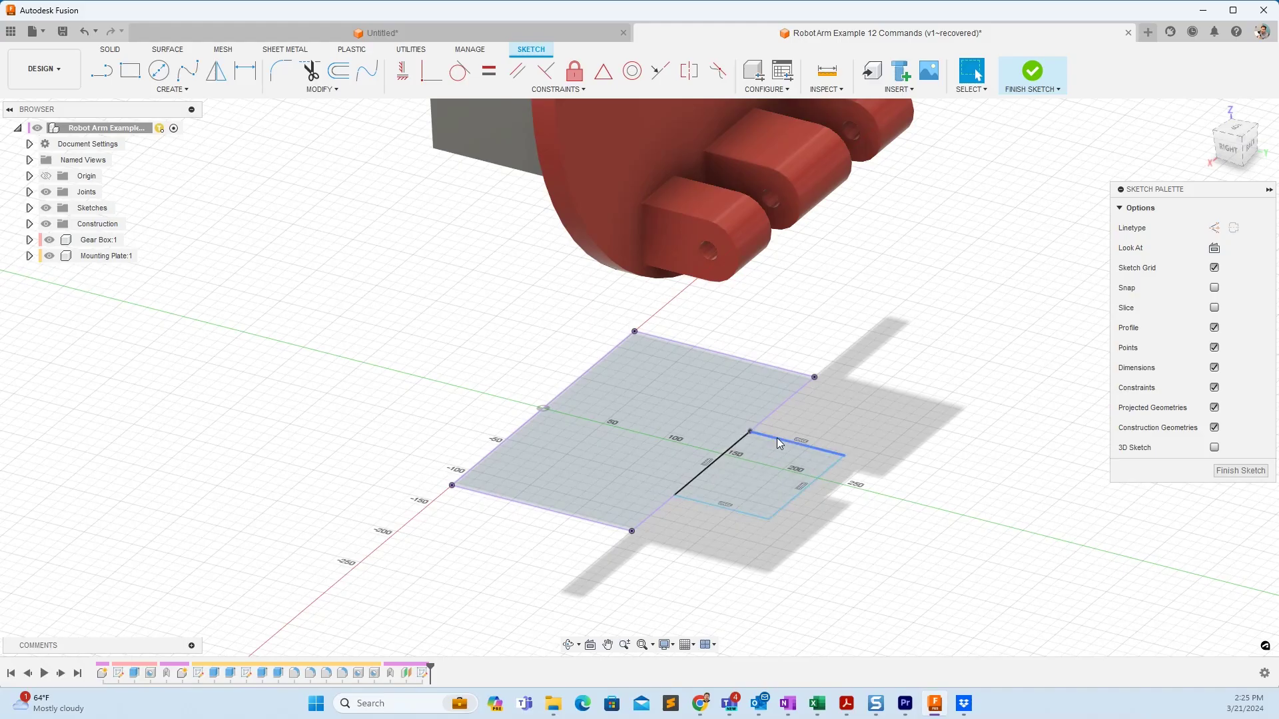
Start an extrude with both the large and small adjoining profiles selected.
key(e)
click(745, 419)
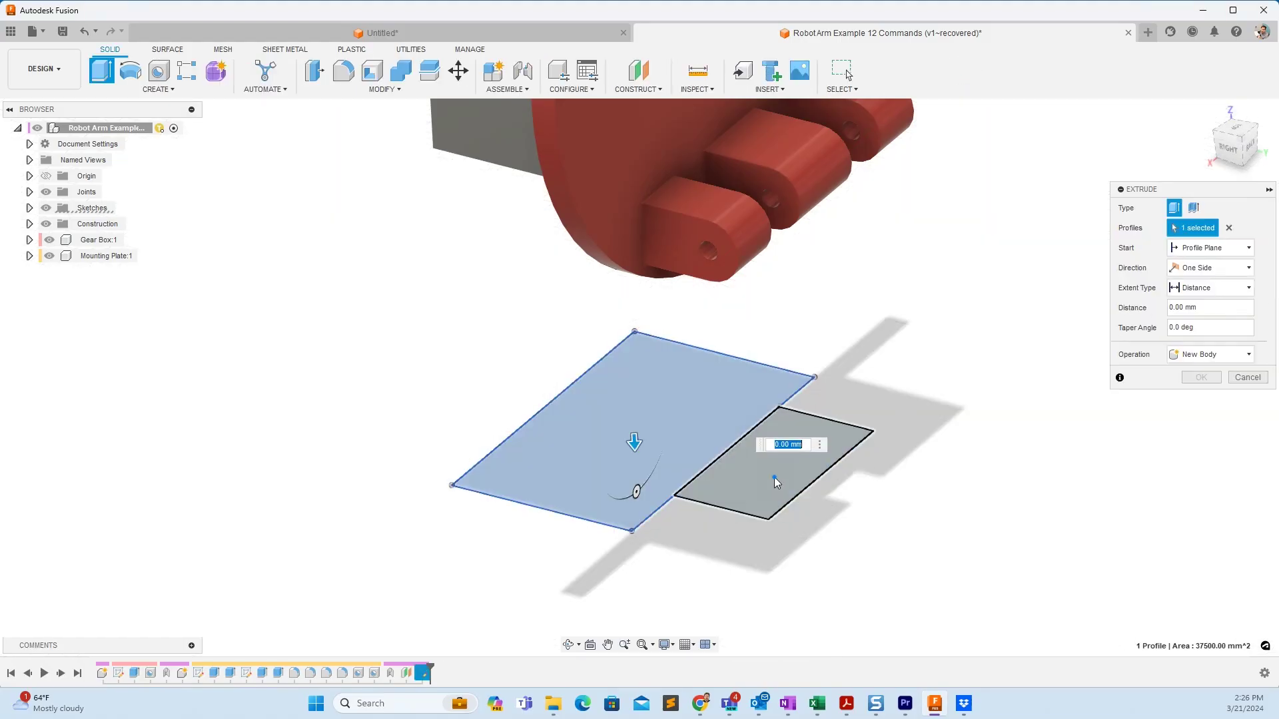
click(774, 477)
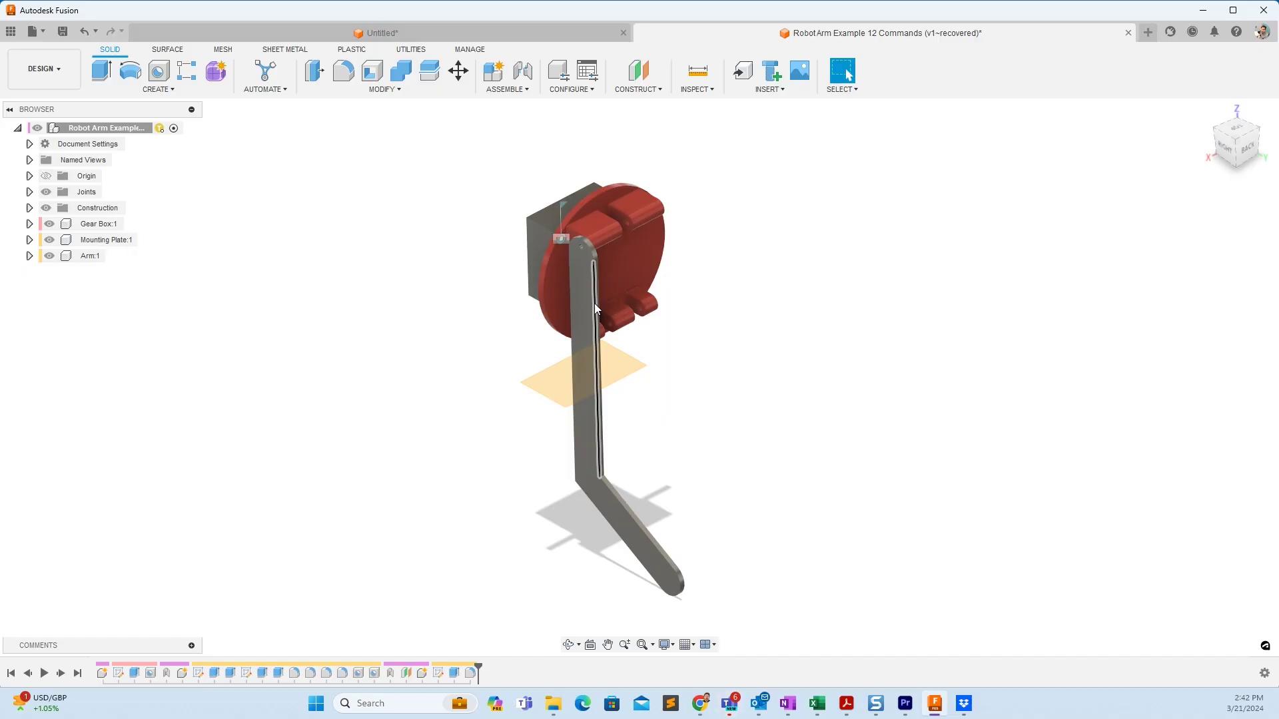
Zoom in and out to inspect the new Arm:1 bent arm hanging below the gearbox.
scroll(622, 260, up, 2)
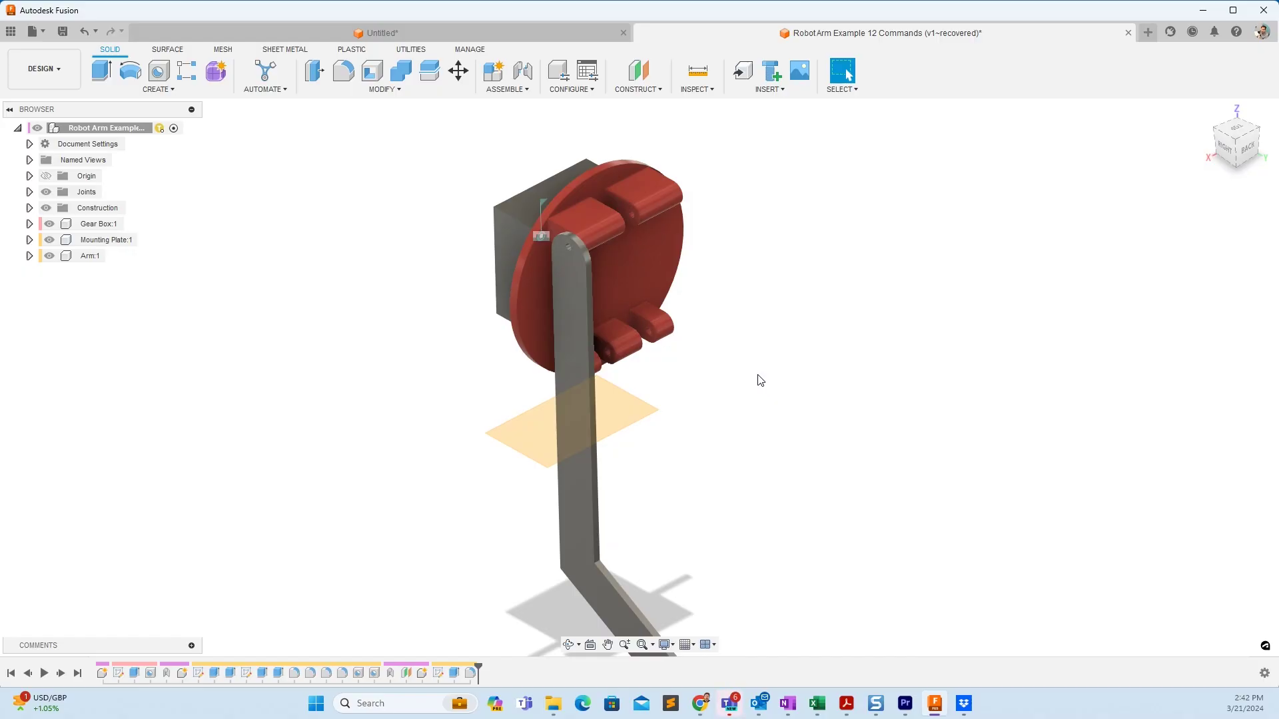
scroll(761, 380, down, 1)
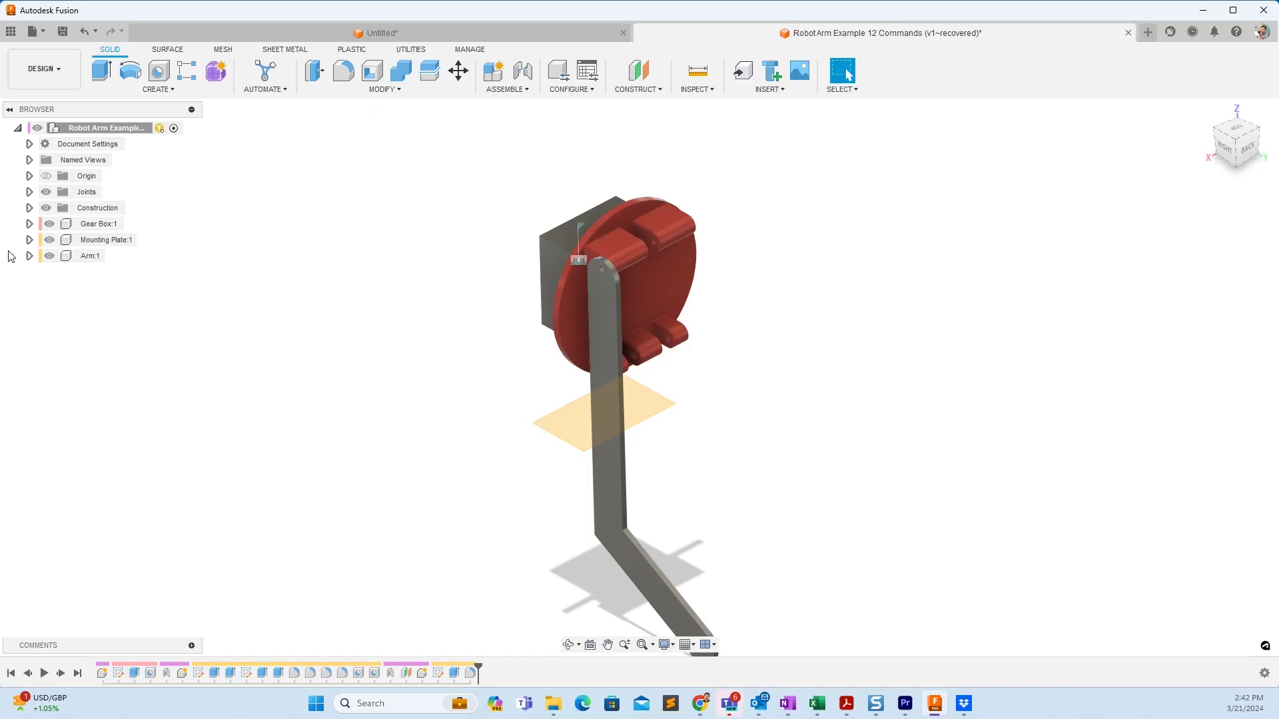
Copy and paste Arm:1 as Arm:3, moved -325 mm along X.
click(91, 256)
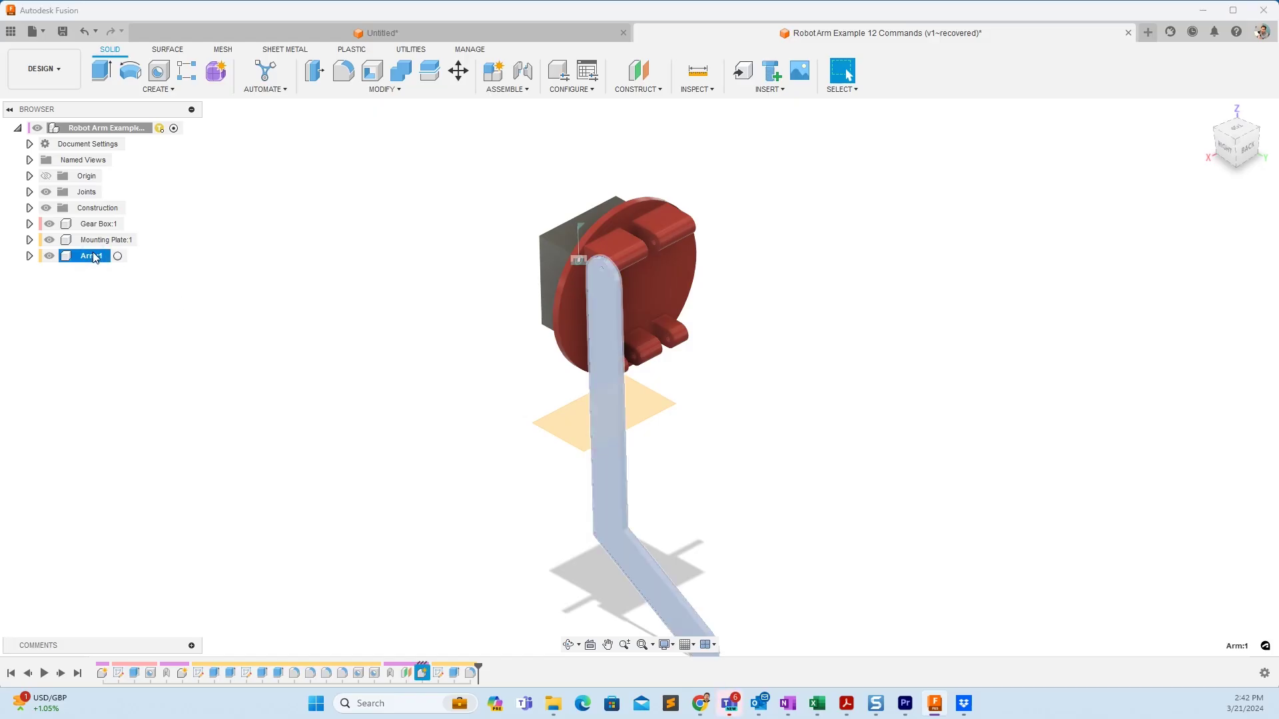
key(ctrl+c)
key(ctrl+v)
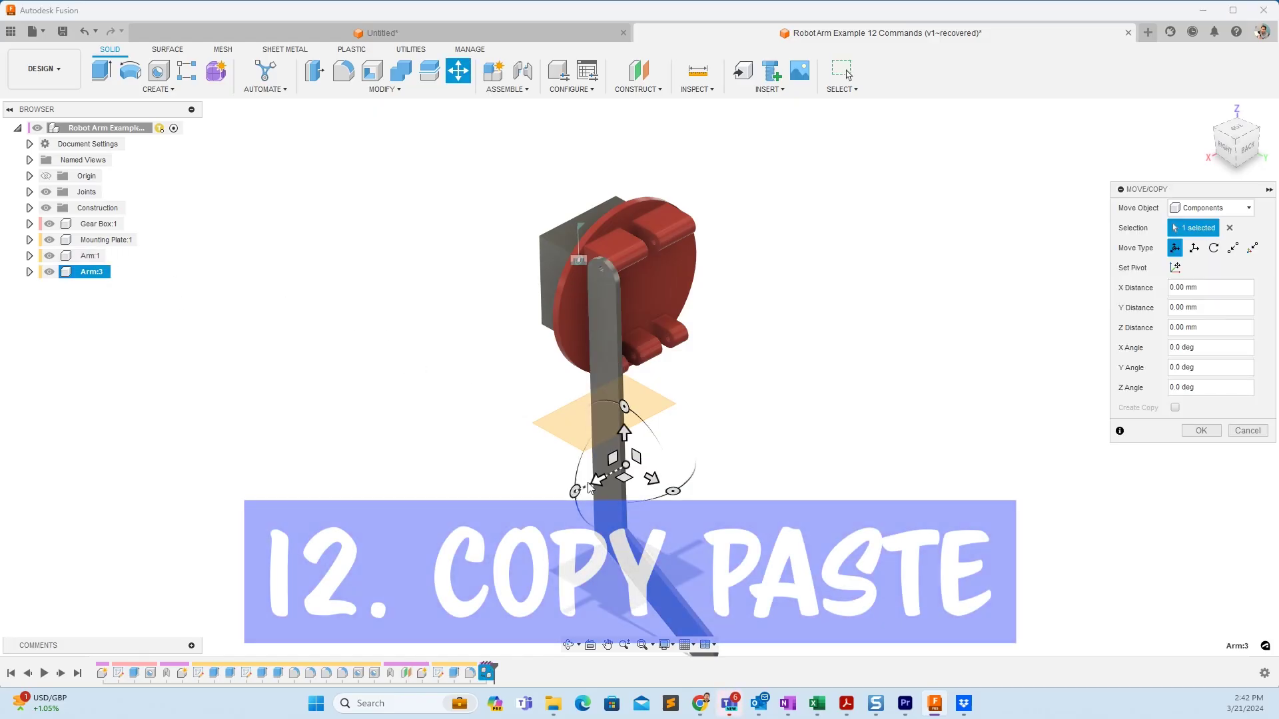
drag(589, 486, 717, 428)
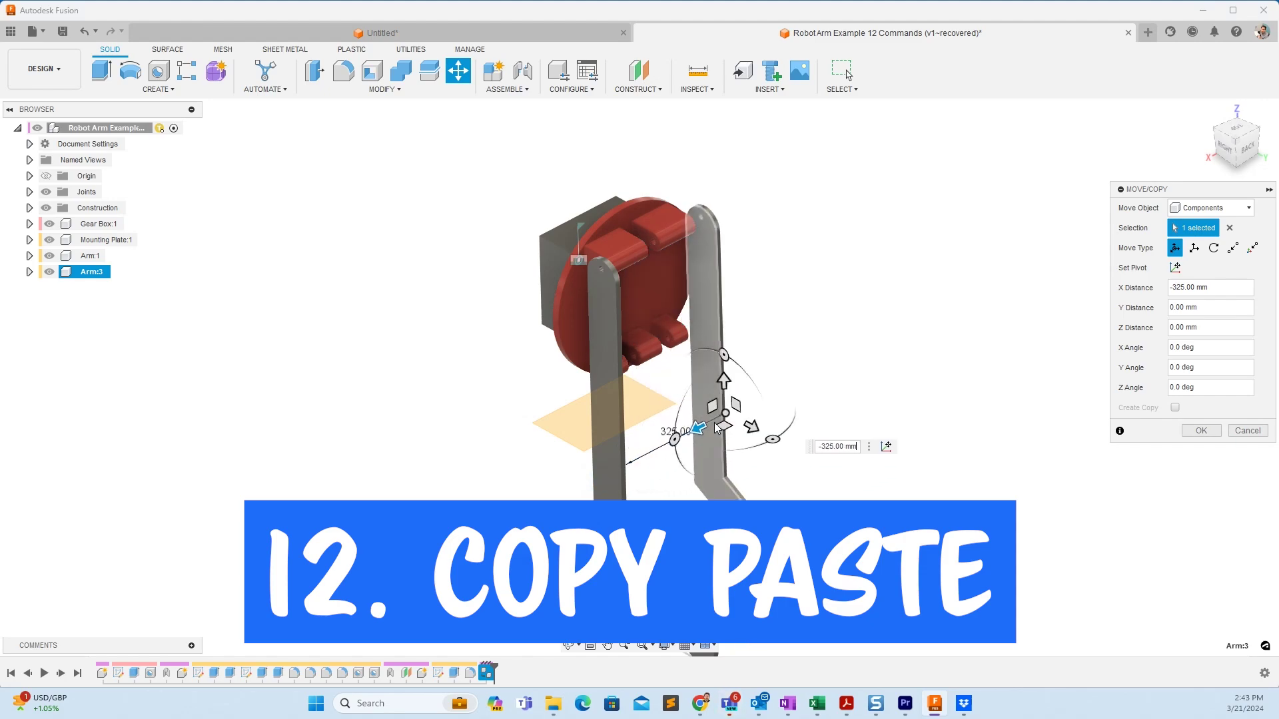
scroll(717, 429, up, 2)
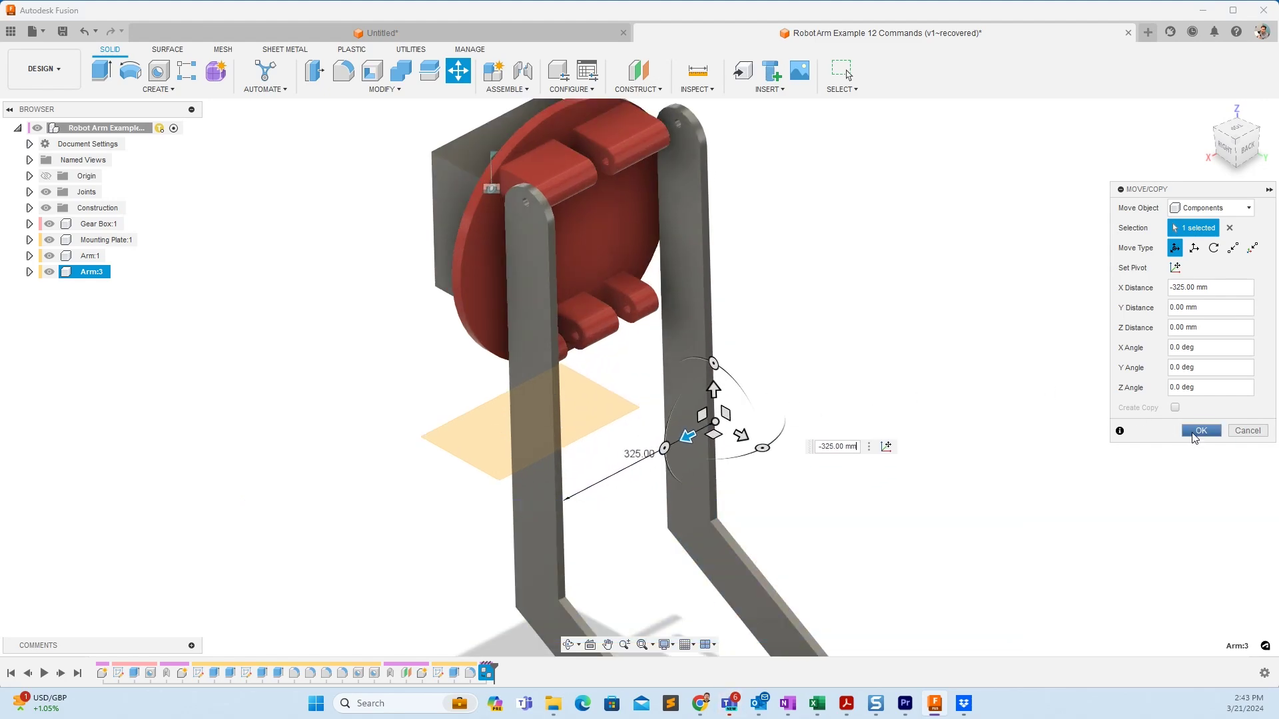
click(1201, 431)
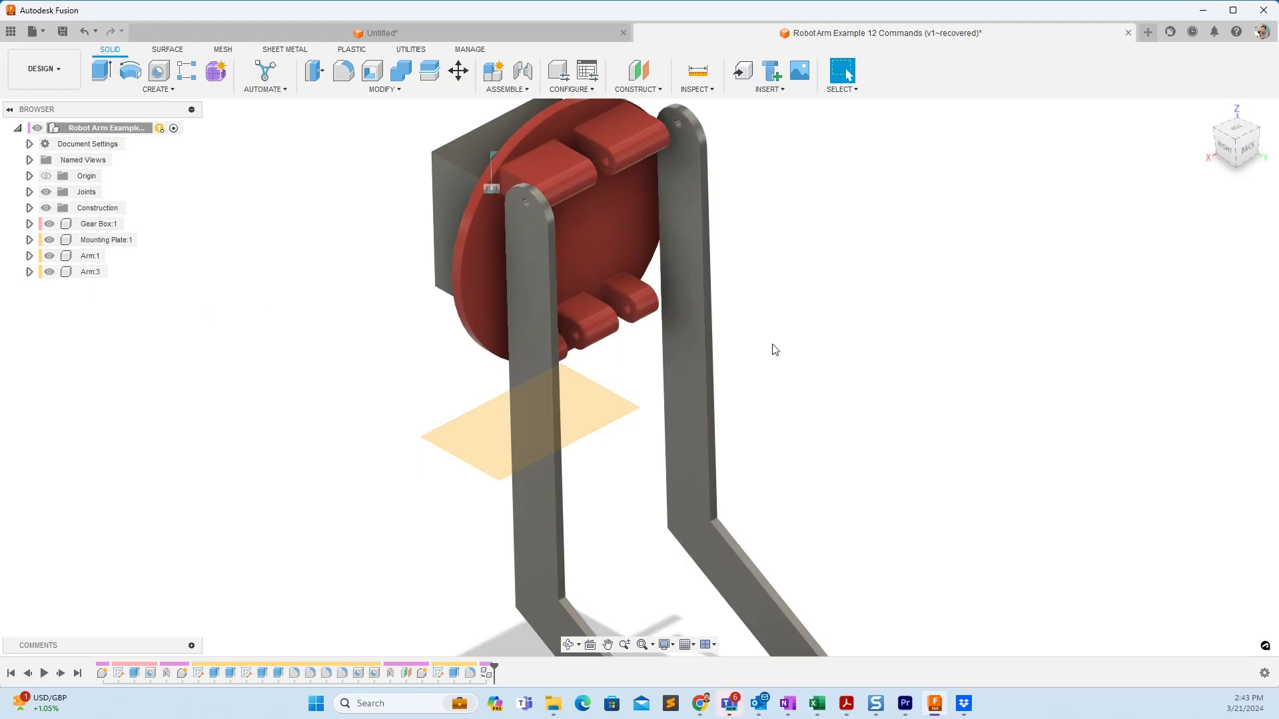
Join Arm:3's pivot hole to the mounting plate's tab hole with a revolute joint.
shift+middle_drag(848, 346, 824, 369)
scroll(697, 155, up, 3)
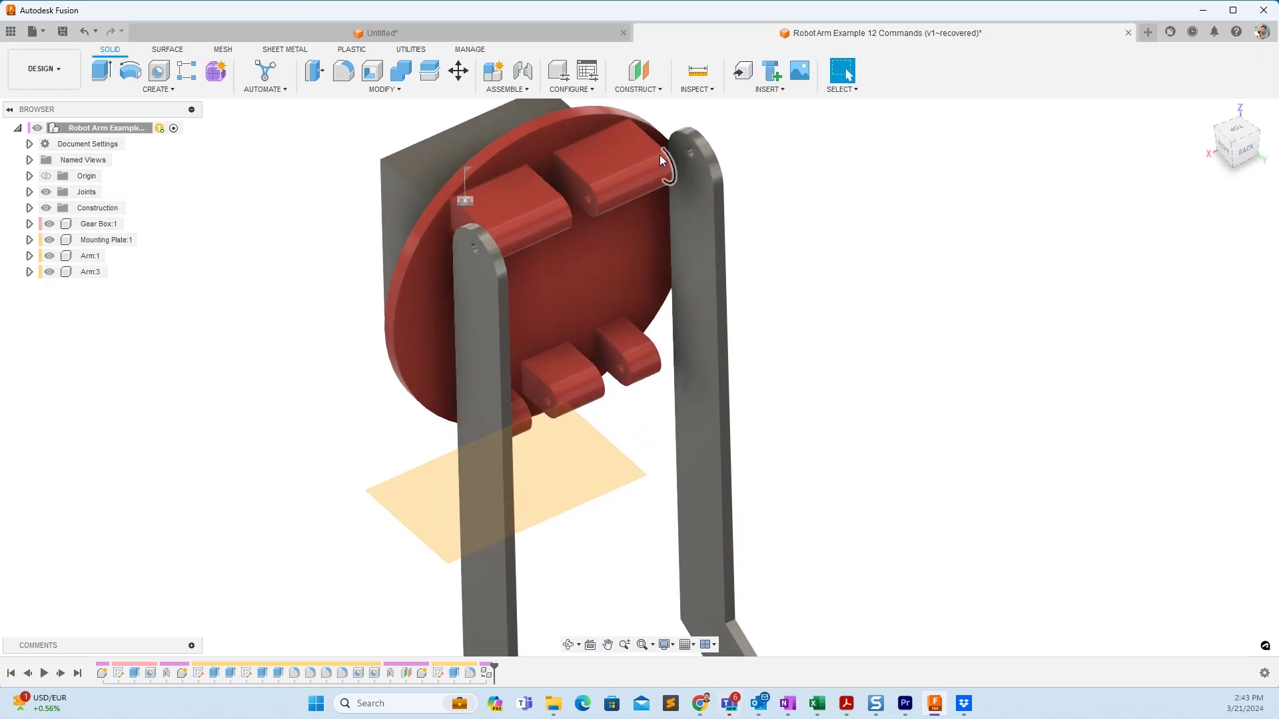
scroll(862, 296, down, 2)
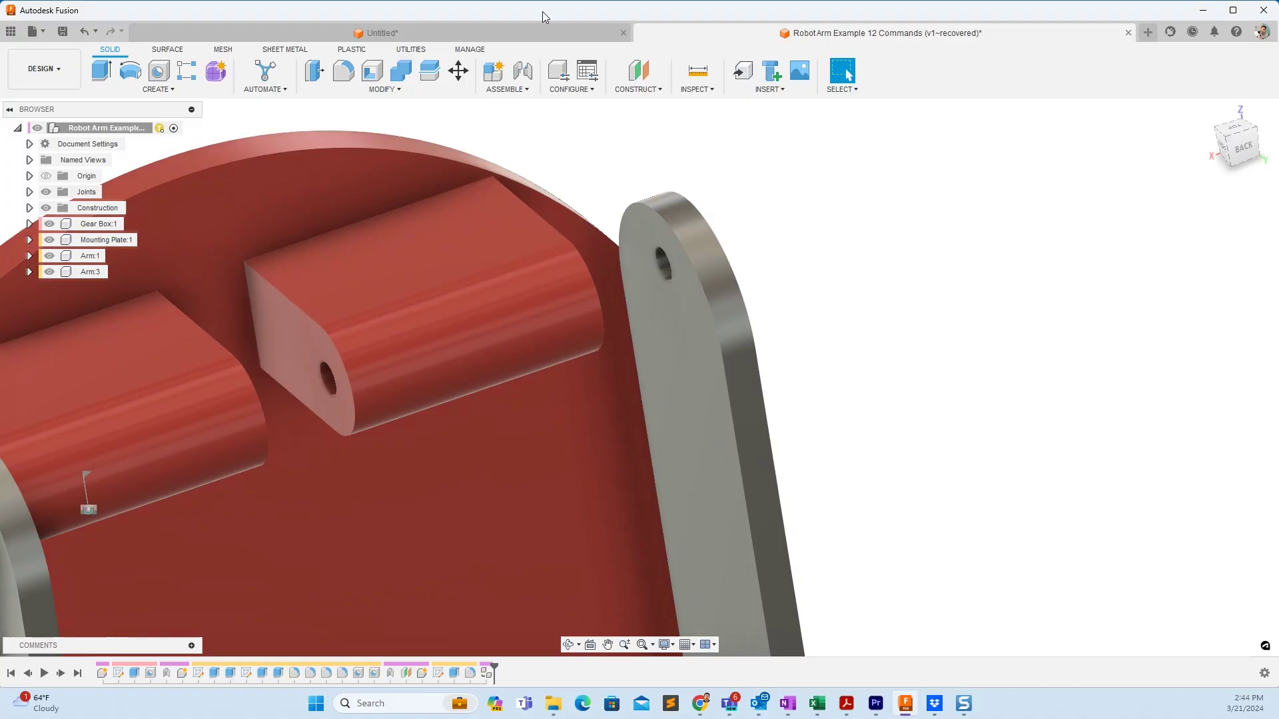
click(507, 89)
click(529, 118)
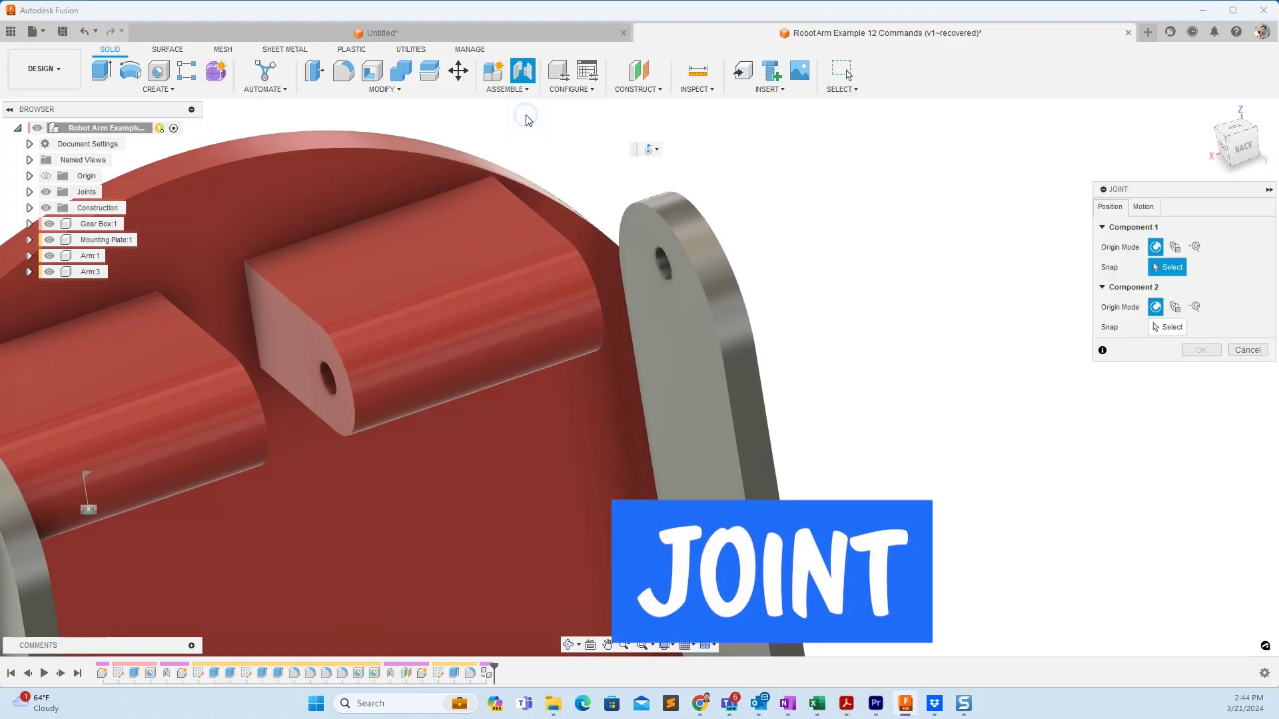
click(662, 262)
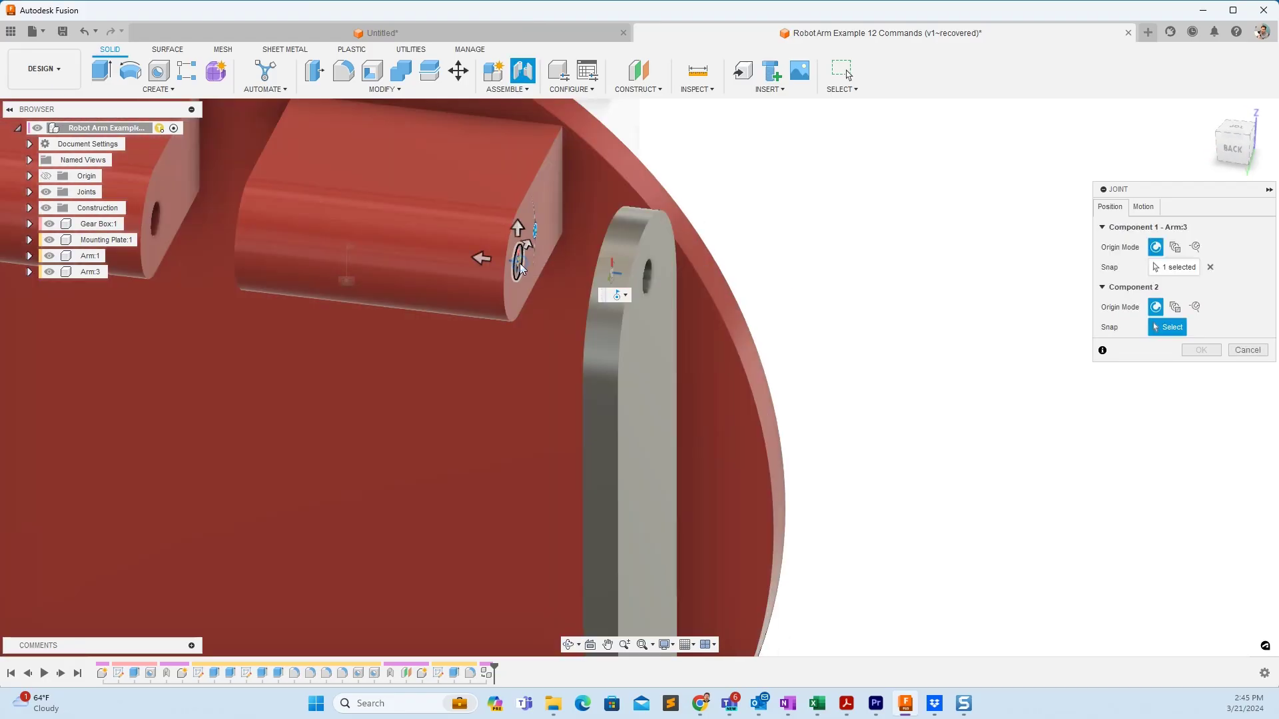
click(520, 265)
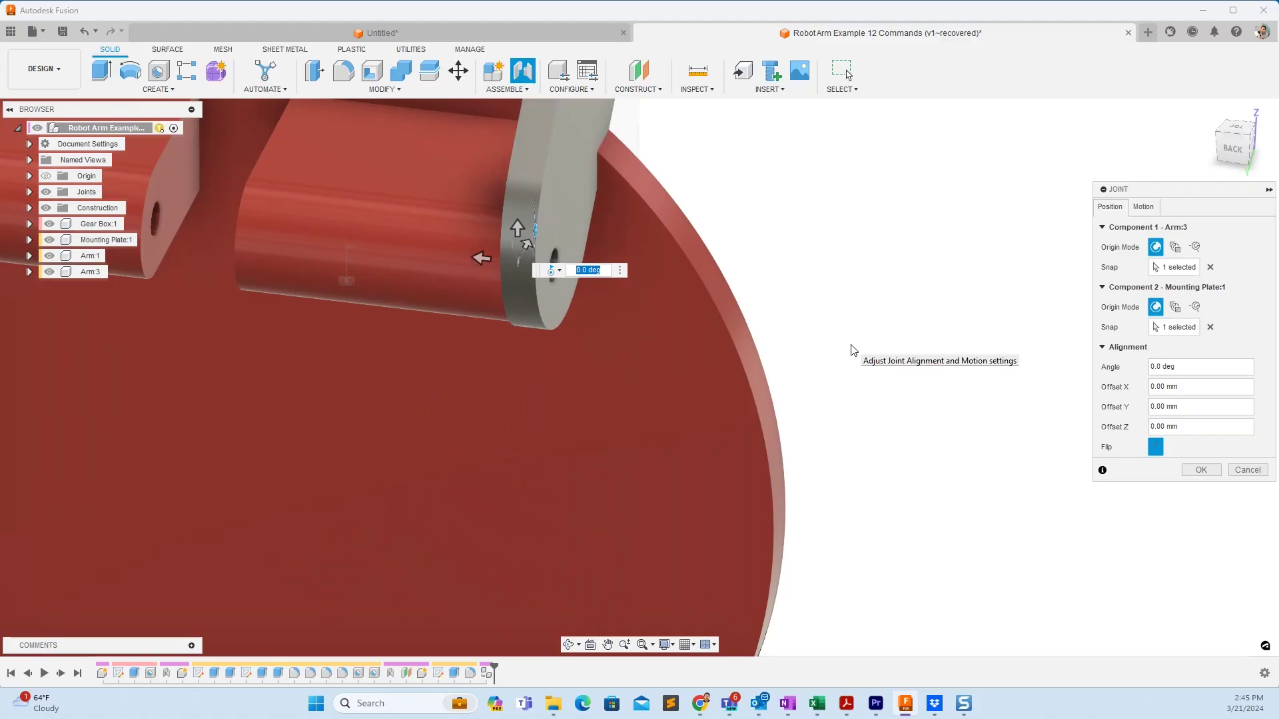
scroll(866, 346, down, 5)
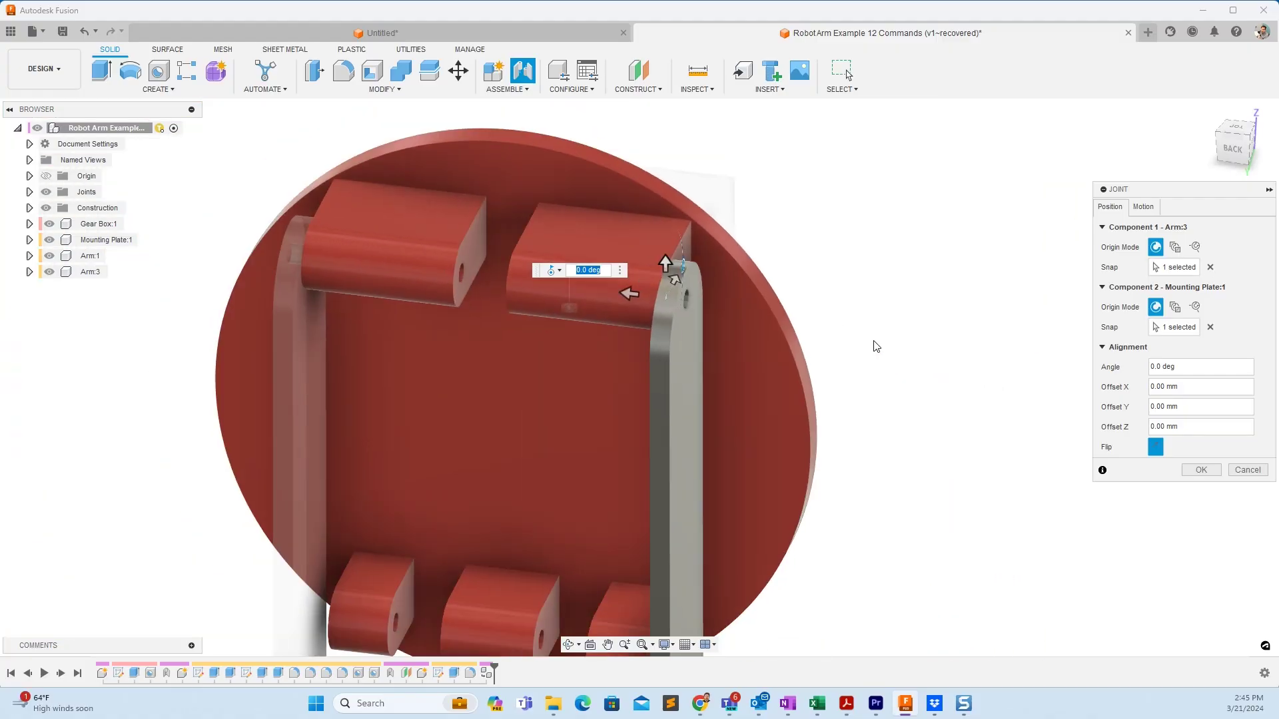
shift+middle_drag(873, 345, 967, 316)
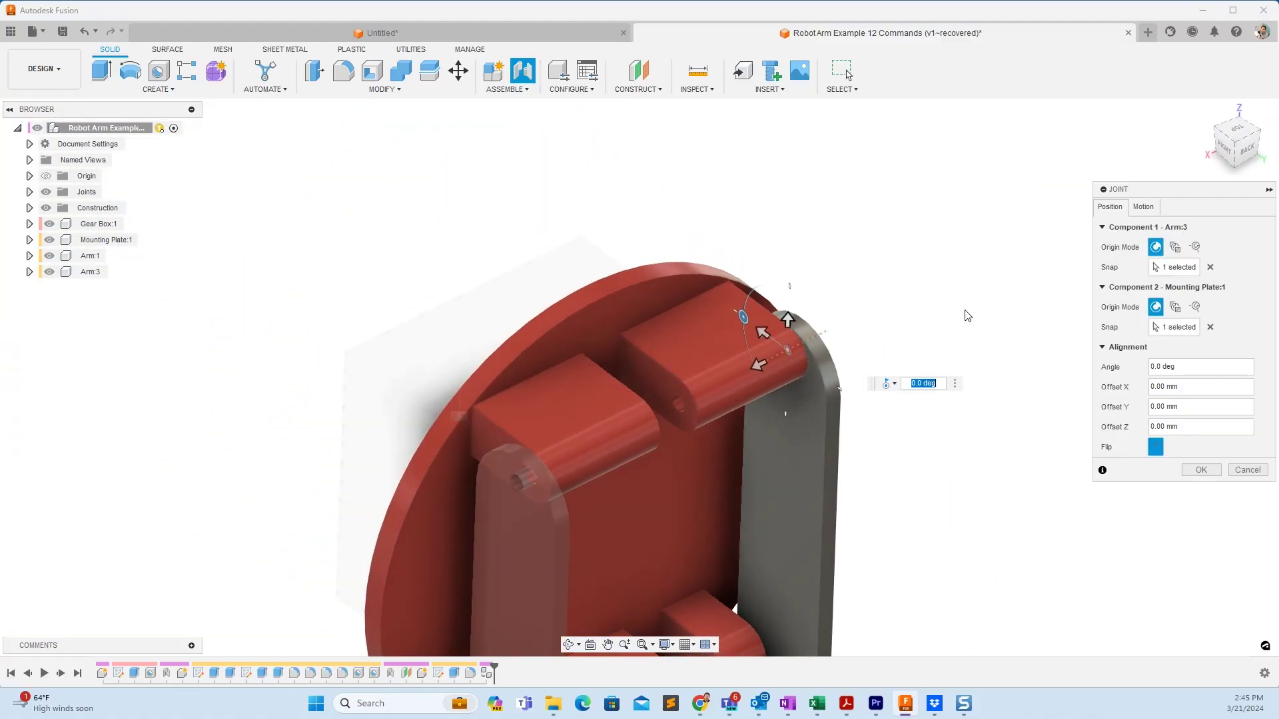
click(1158, 212)
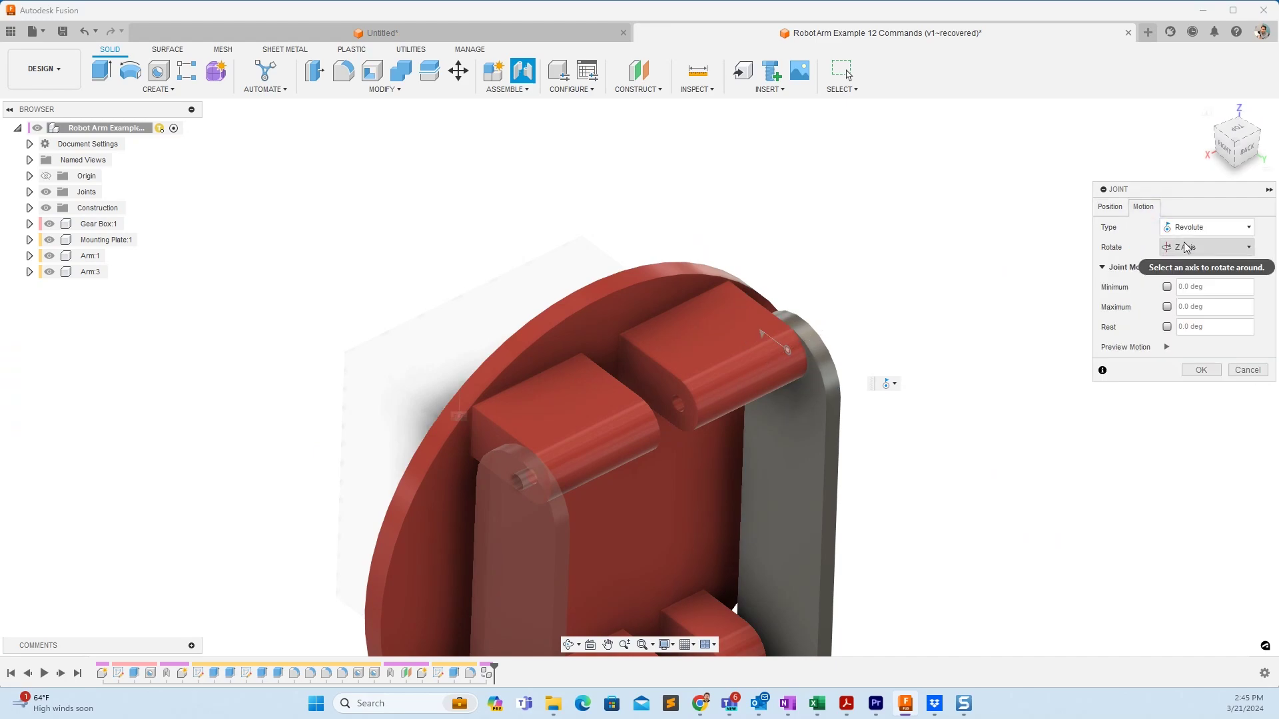
click(1200, 370)
scroll(984, 403, down, 4)
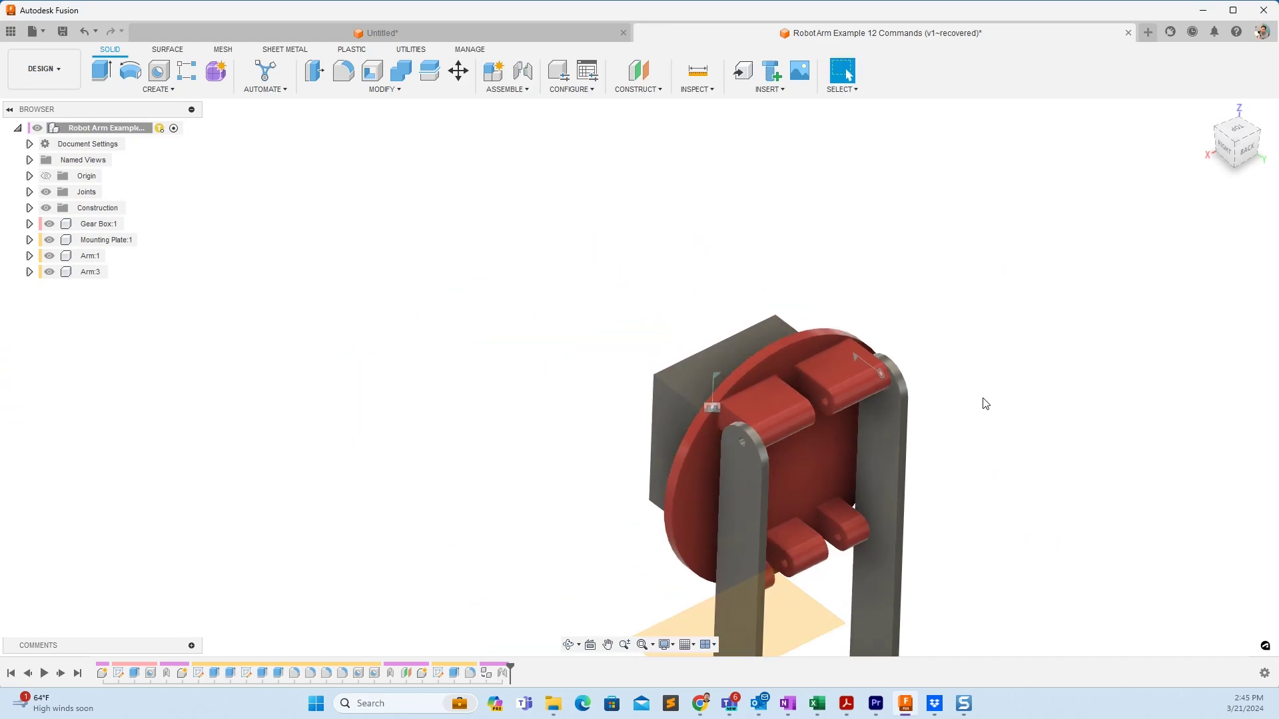